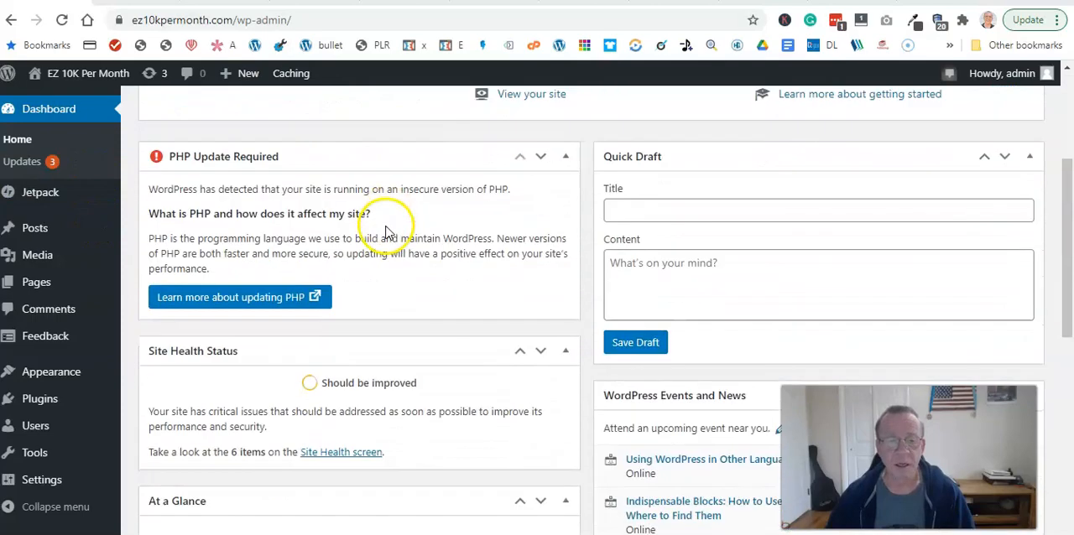
{"action": "left_click", "coordinate": [442, 220]}
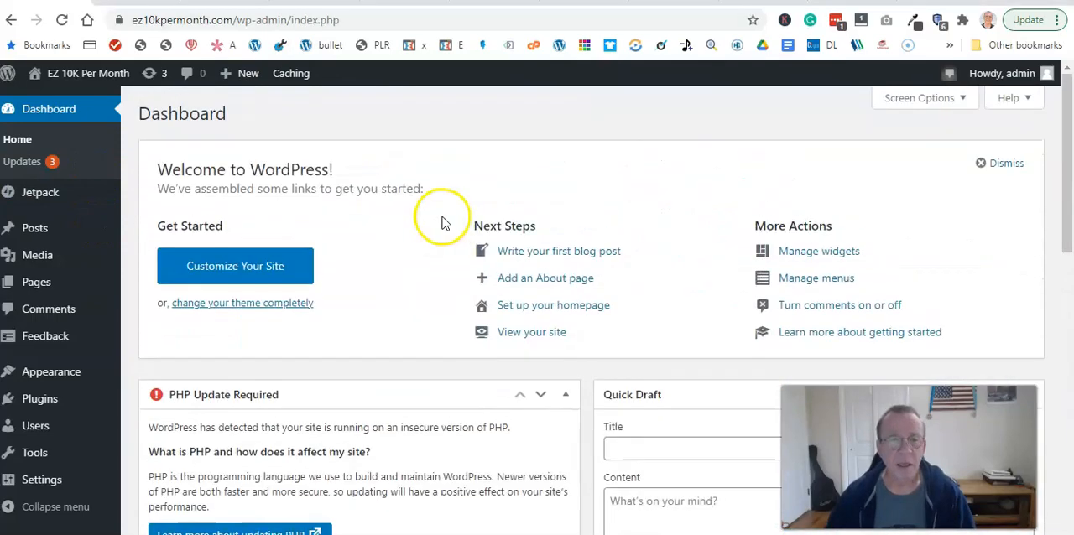
{"action": "scroll", "coordinate": [442, 220], "scroll_direction": "down", "scroll_amount": 10}
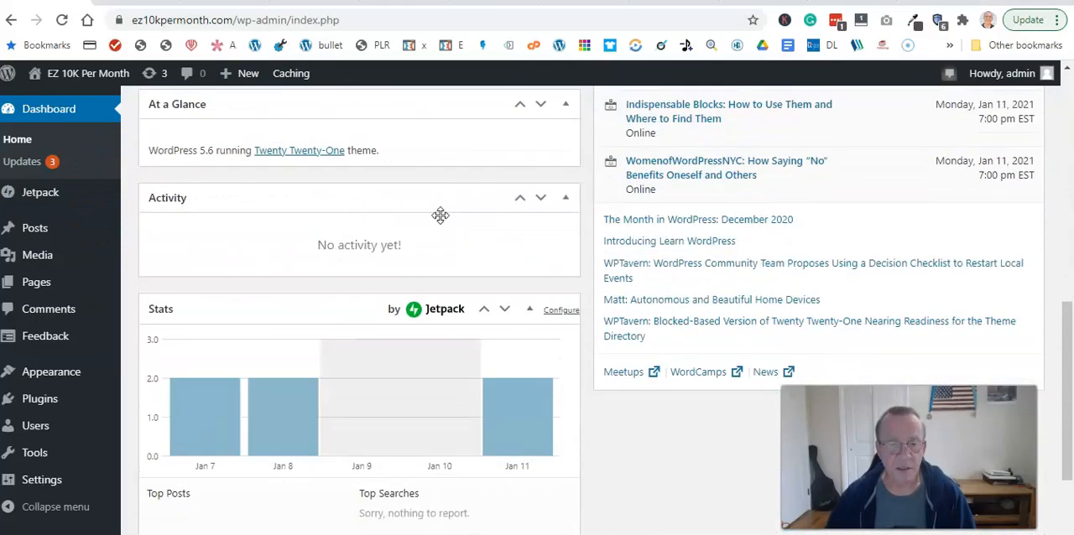
{"action": "scroll", "coordinate": [438, 220], "scroll_direction": "up", "scroll_amount": 10}
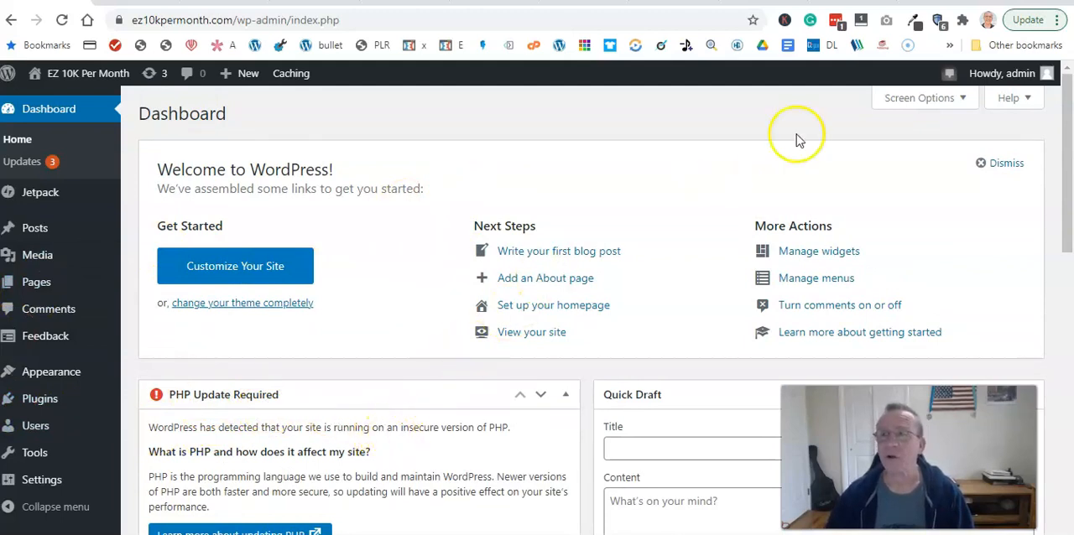
- Switch to the Bluehost account and open MultiPHP Manager from the Software section of the advanced hosting tools
{"action": "left_click", "coordinate": [765, 2]}
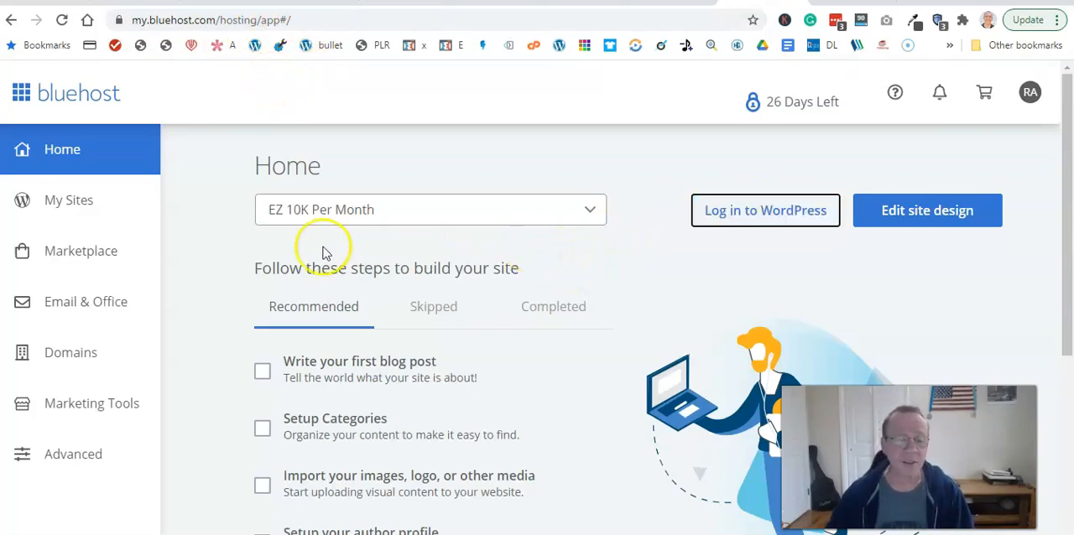
{"action": "left_click", "coordinate": [71, 459]}
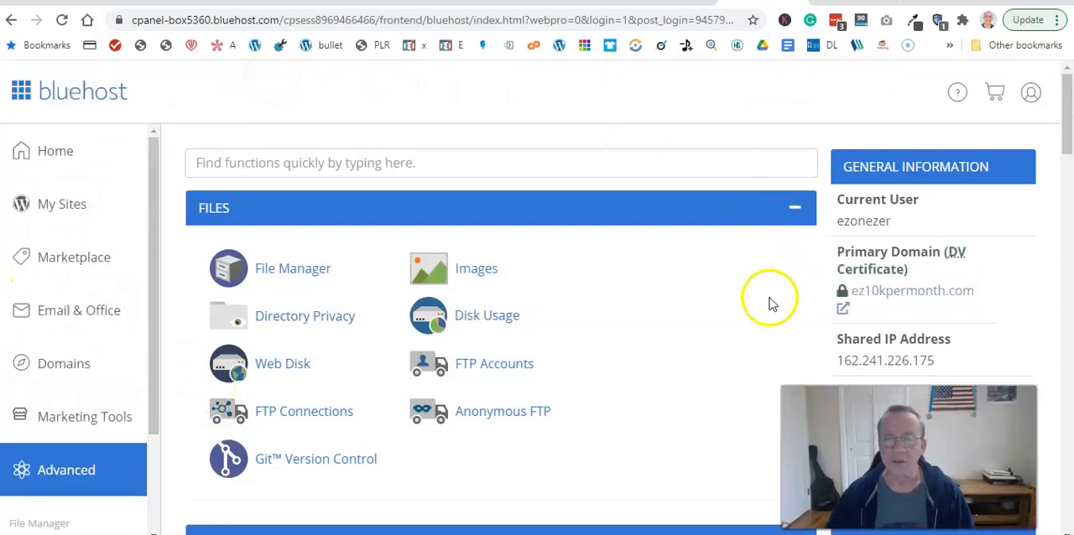
{"action": "scroll", "coordinate": [544, 269], "scroll_direction": "down", "scroll_amount": 1}
{"action": "scroll", "coordinate": [544, 269], "scroll_direction": "down", "scroll_amount": 4}
{"action": "scroll", "coordinate": [547, 270], "scroll_direction": "up", "scroll_amount": 5}
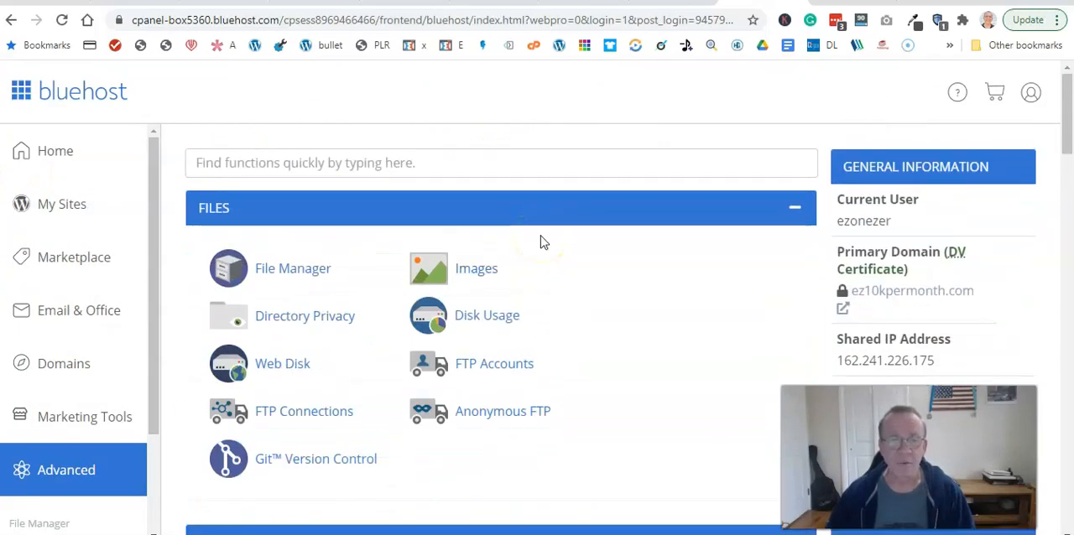
{"action": "scroll", "coordinate": [540, 236], "scroll_direction": "down", "scroll_amount": 6}
{"action": "scroll", "coordinate": [543, 234], "scroll_direction": "up", "scroll_amount": 3}
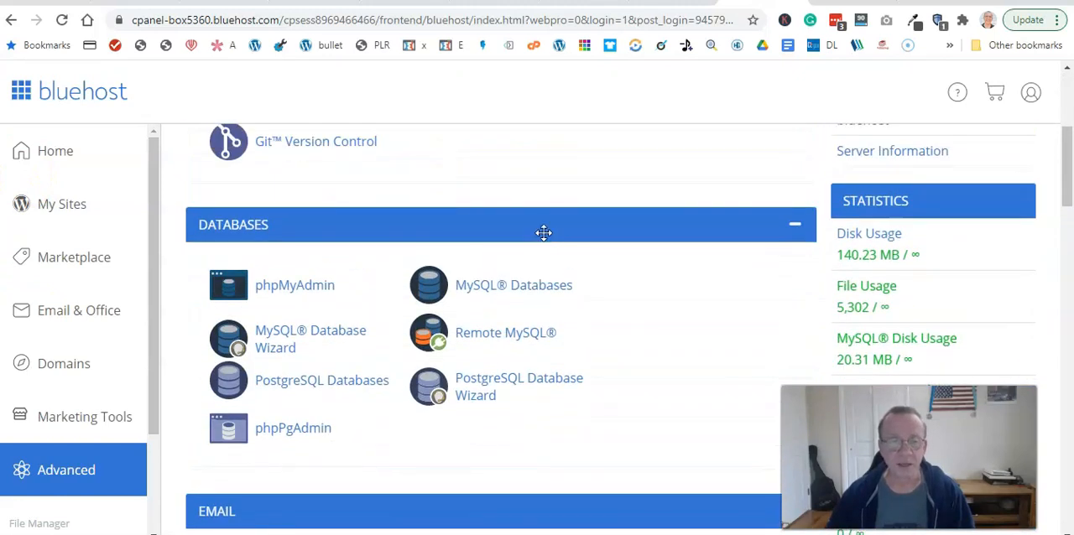
{"action": "scroll", "coordinate": [544, 232], "scroll_direction": "down", "scroll_amount": 10}
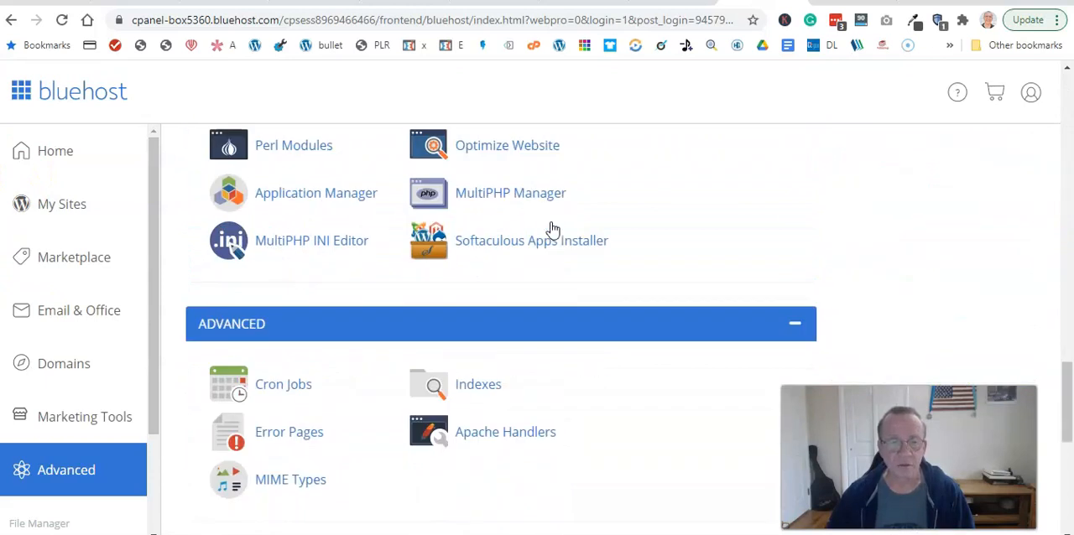
{"action": "scroll", "coordinate": [552, 228], "scroll_direction": "up", "scroll_amount": 2}
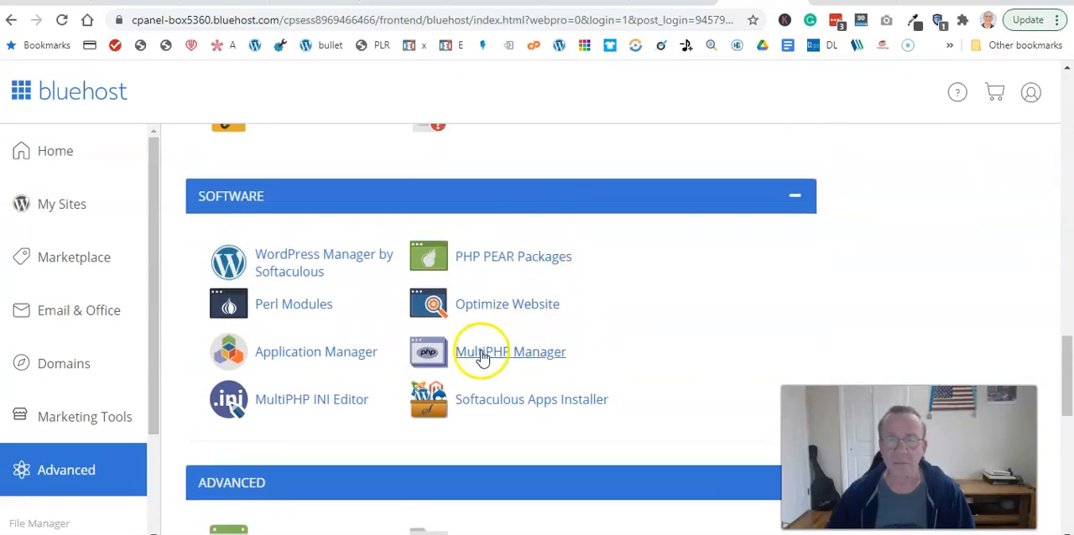
{"action": "left_click", "coordinate": [513, 362]}
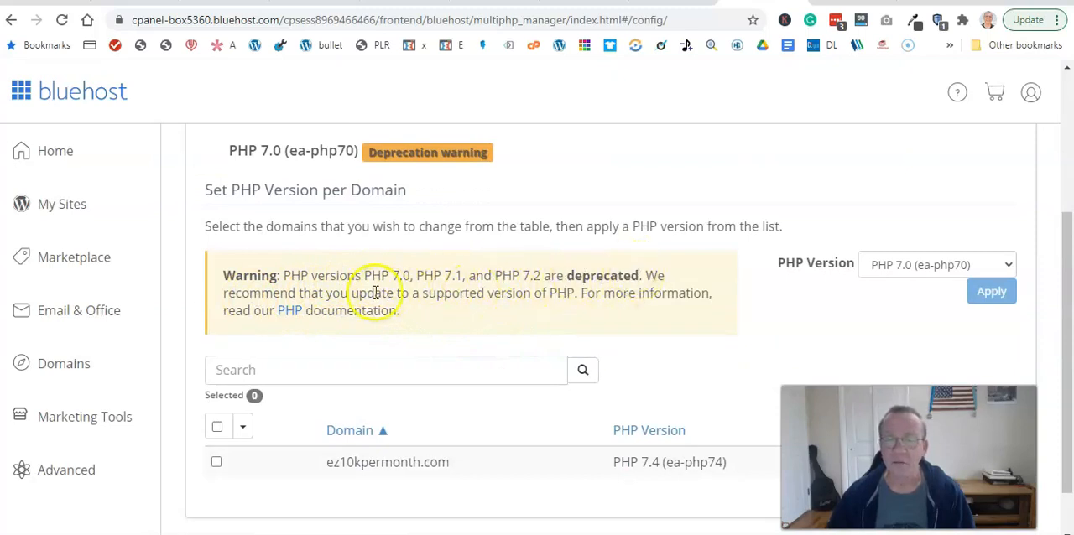
- Apply PHP 7.4 (ea-php74) to the domain ez10kpermonth.com
{"action": "scroll", "coordinate": [487, 201], "scroll_direction": "down", "scroll_amount": 1}
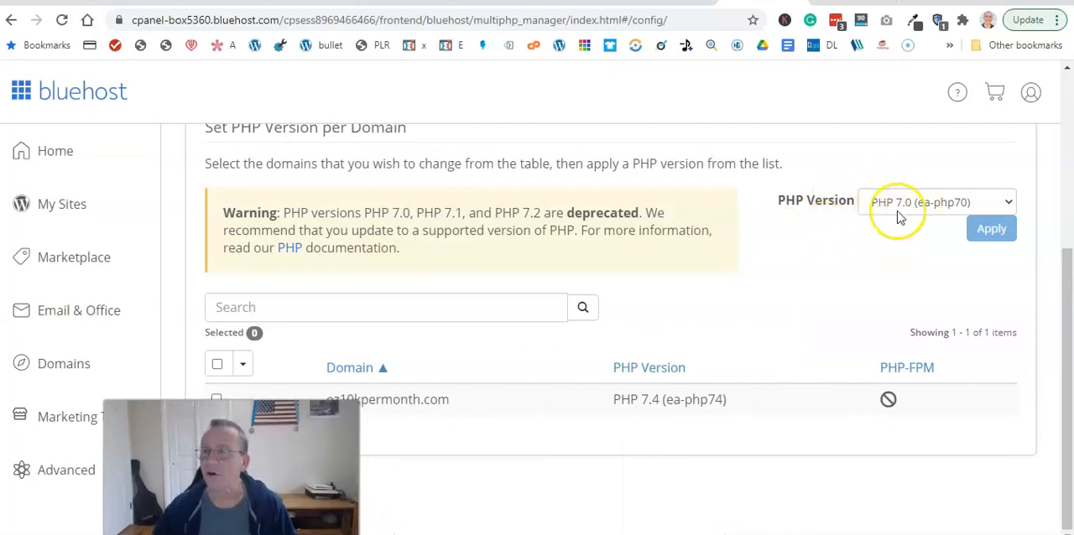
{"action": "left_click", "coordinate": [983, 208]}
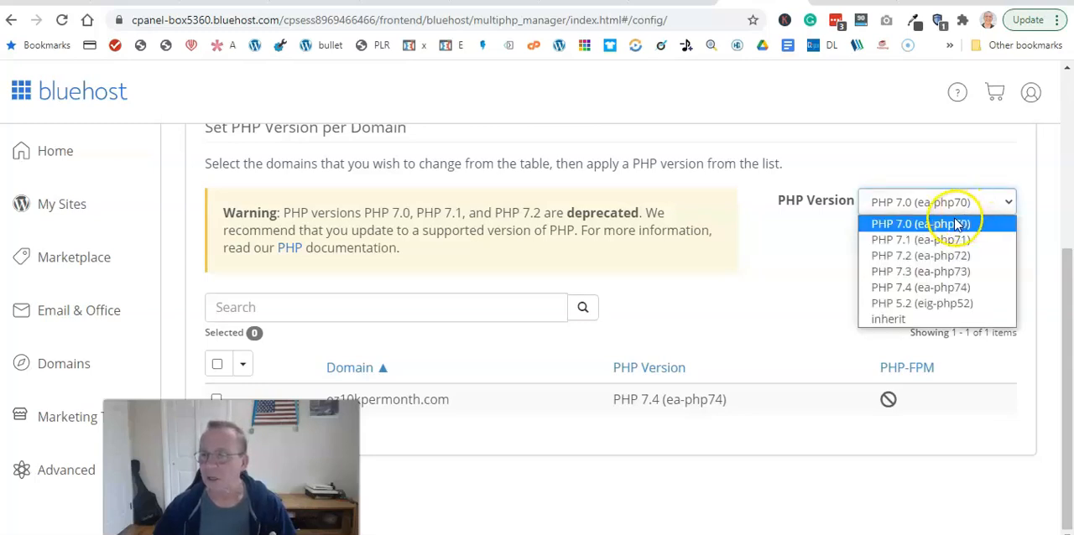
{"action": "left_click", "coordinate": [920, 289]}
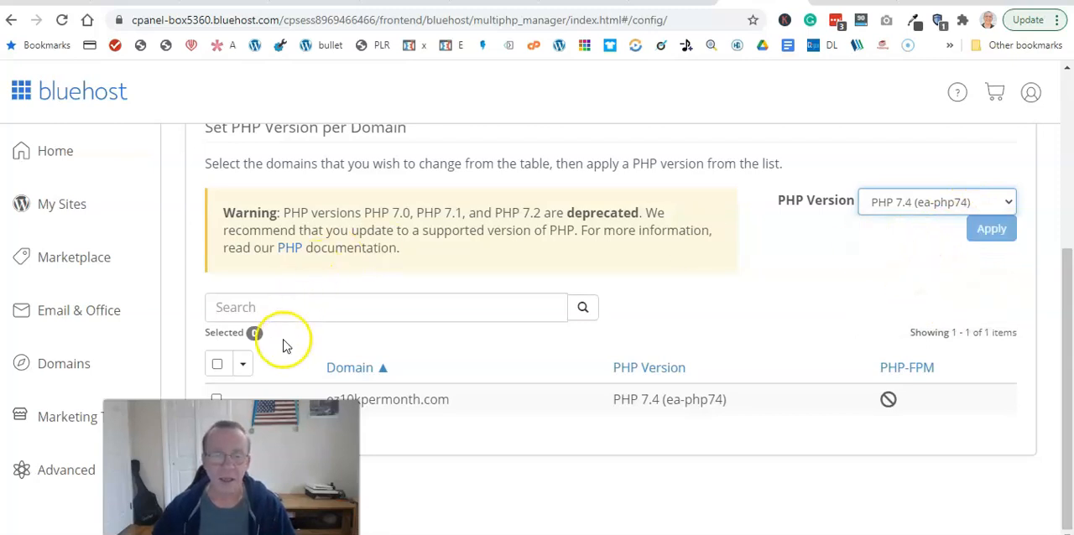
{"action": "left_click", "coordinate": [216, 399]}
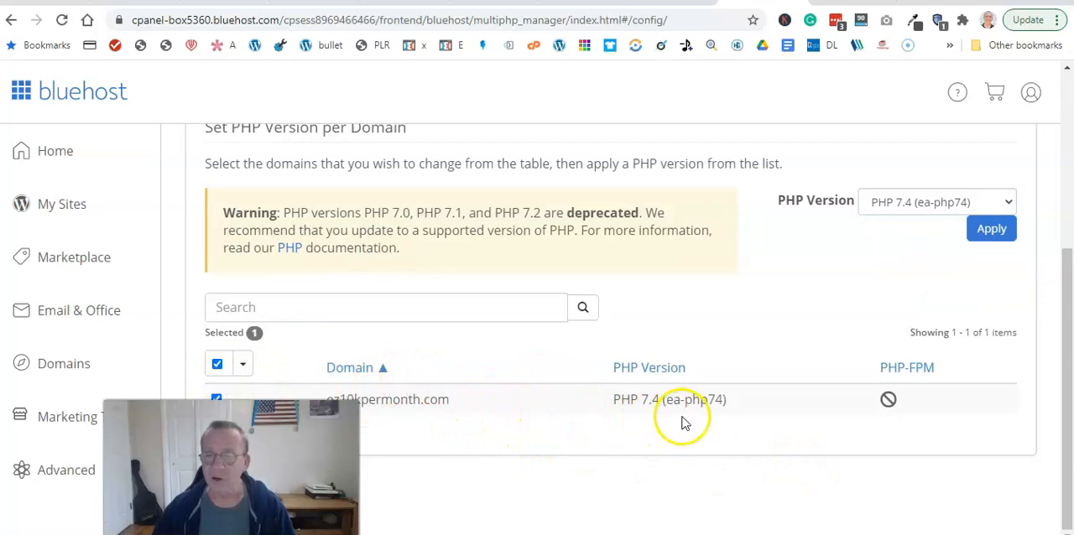
{"action": "left_click", "coordinate": [993, 246]}
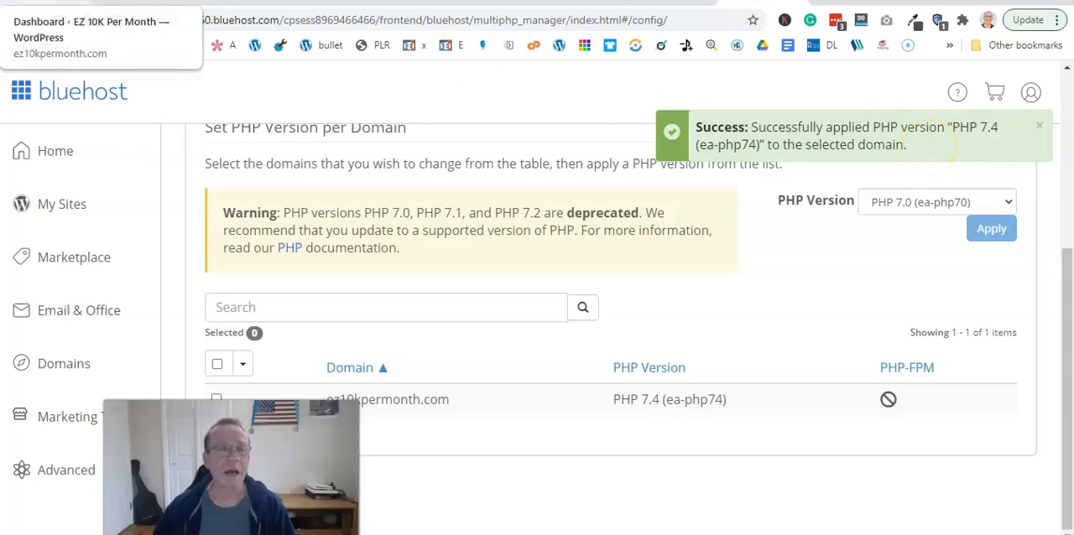
- Switch back to the WordPress dashboard, reload it, and check whether the PHP update notice is still listed
{"action": "left_click", "coordinate": [84, 2]}
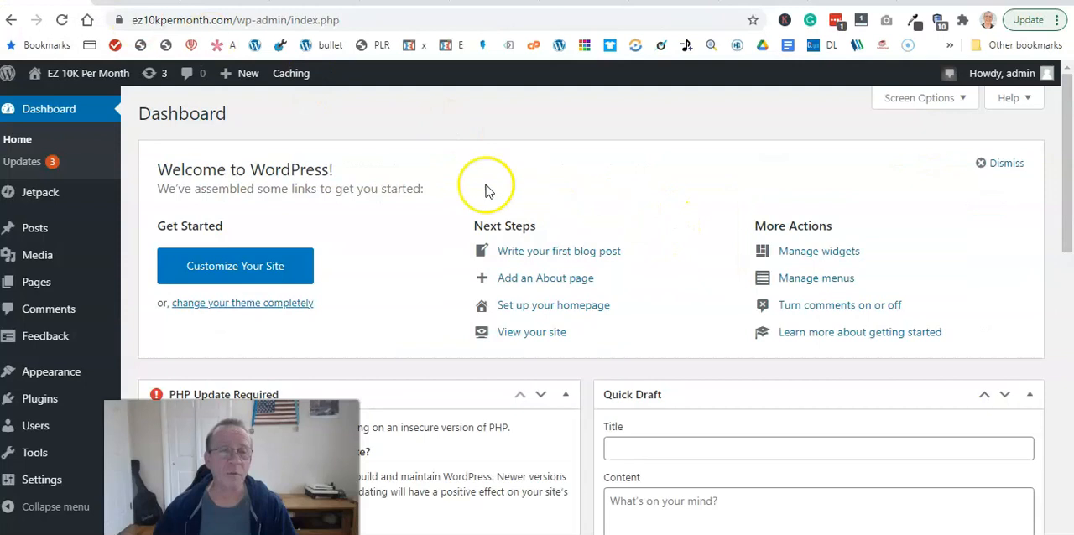
{"action": "left_click", "coordinate": [62, 21]}
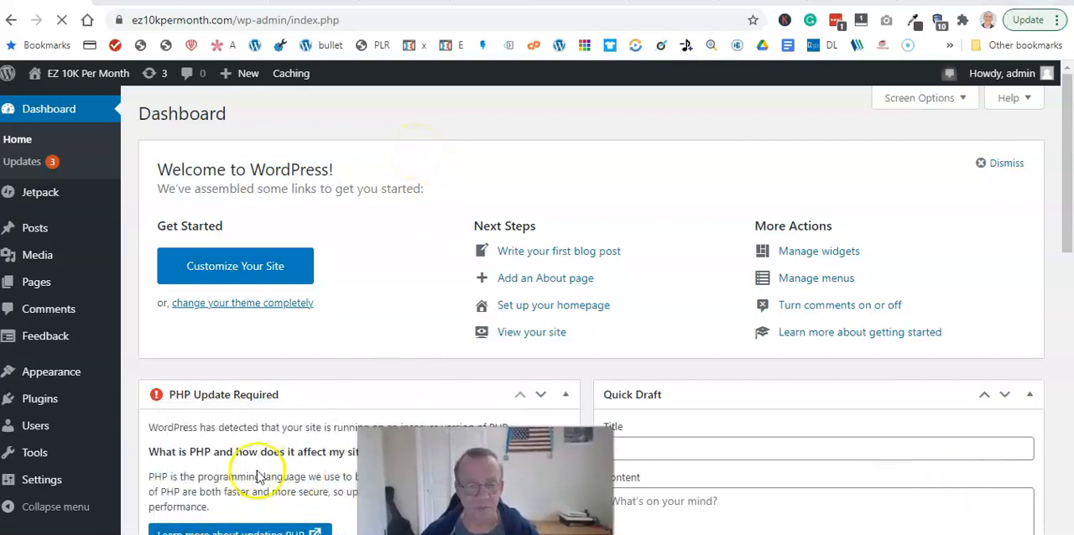
{"action": "scroll", "coordinate": [408, 349], "scroll_direction": "down", "scroll_amount": 1}
{"action": "scroll", "coordinate": [407, 345], "scroll_direction": "down", "scroll_amount": 2}
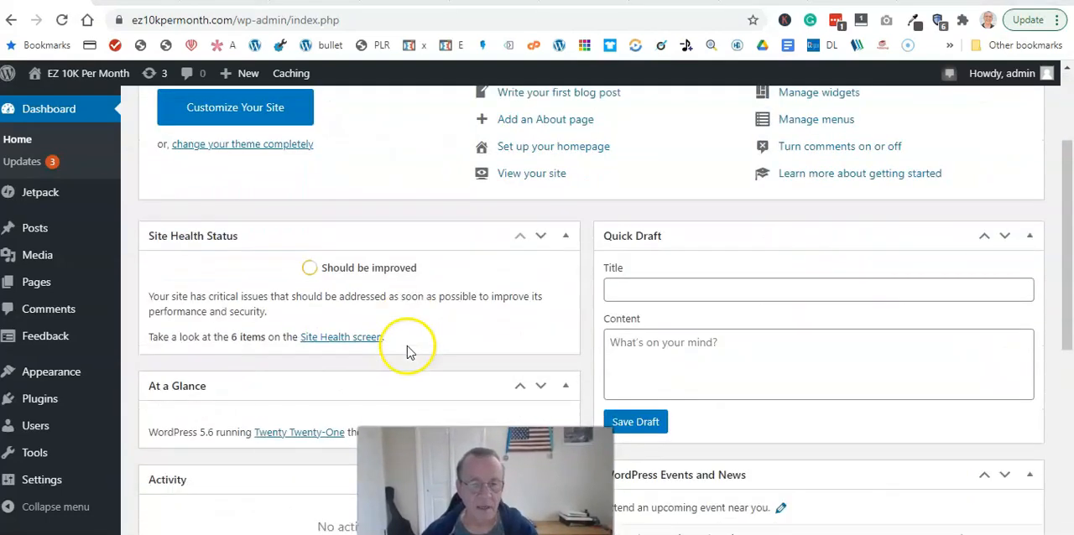
{"action": "scroll", "coordinate": [408, 347], "scroll_direction": "up", "scroll_amount": 3}
{"action": "scroll", "coordinate": [409, 336], "scroll_direction": "down", "scroll_amount": 6}
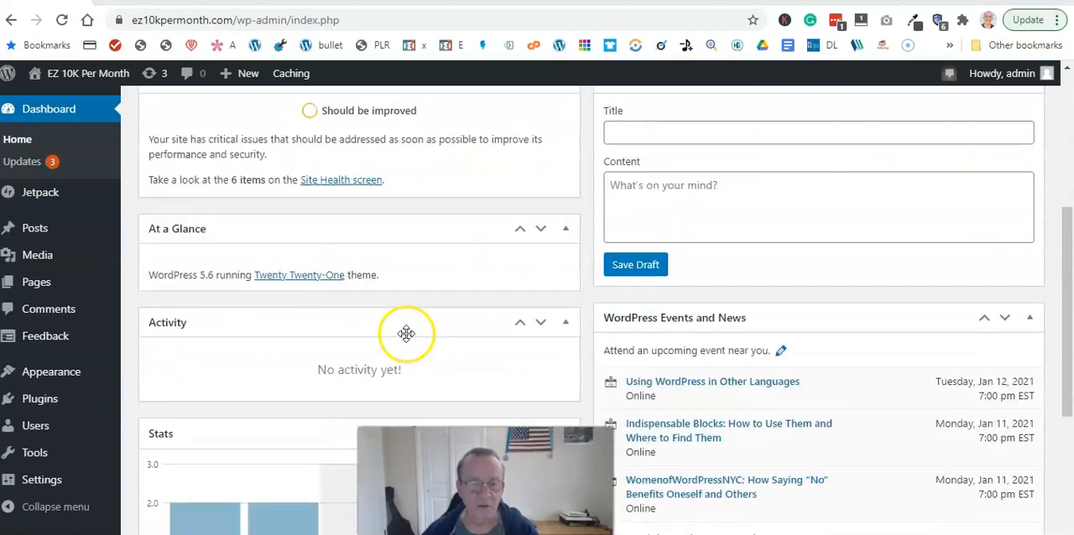
{"action": "scroll", "coordinate": [407, 340], "scroll_direction": "up", "scroll_amount": 8}
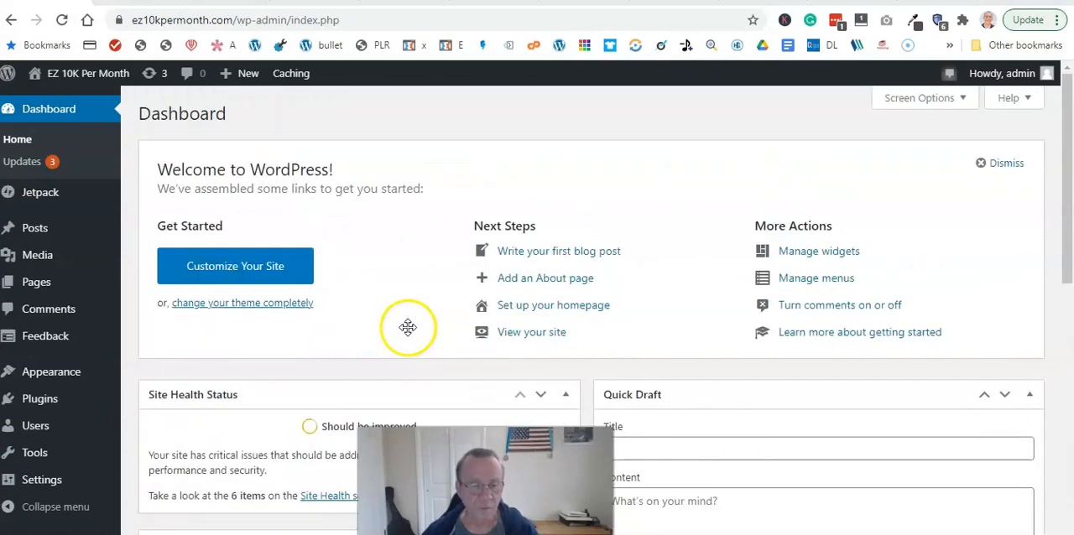
{"action": "scroll", "coordinate": [445, 336], "scroll_direction": "down", "scroll_amount": 4}
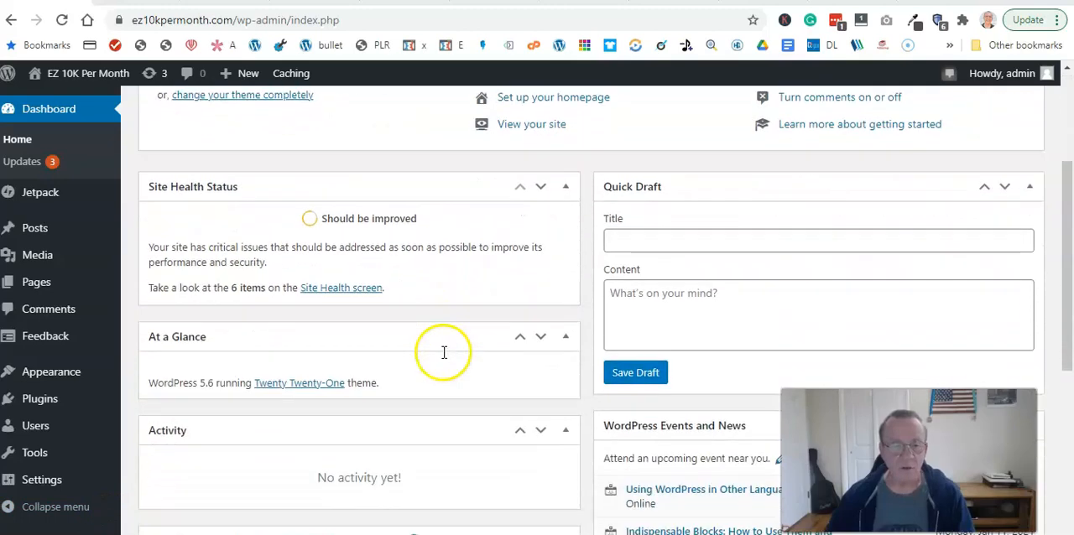
{"action": "scroll", "coordinate": [451, 356], "scroll_direction": "down", "scroll_amount": 3}
{"action": "scroll", "coordinate": [453, 344], "scroll_direction": "up", "scroll_amount": 8}
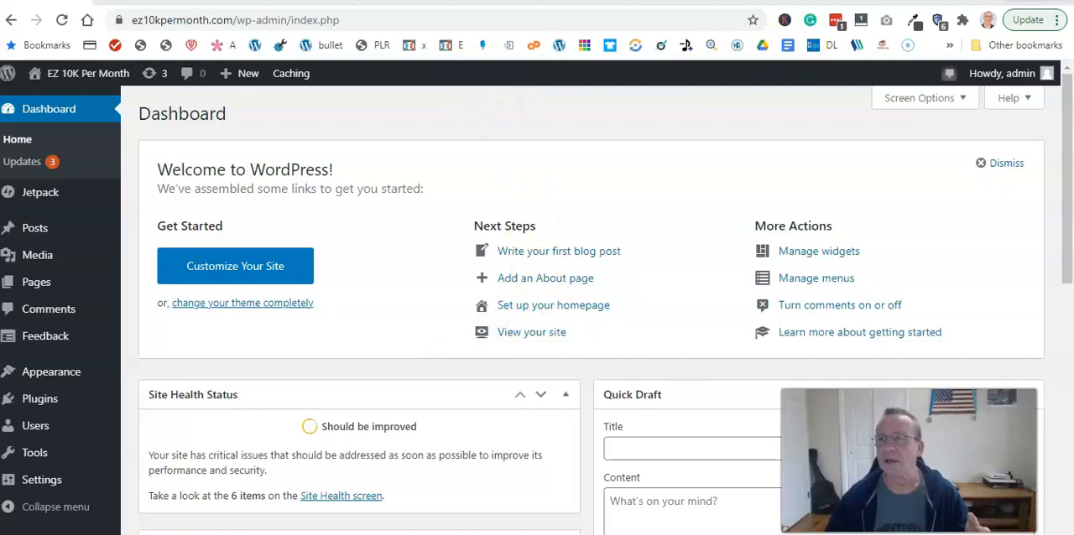
- Log in to the Elegant Themes members area in a new browser tab with the saved credentials and show the product downloads
{"action": "key", "text": "ctrl+t"}
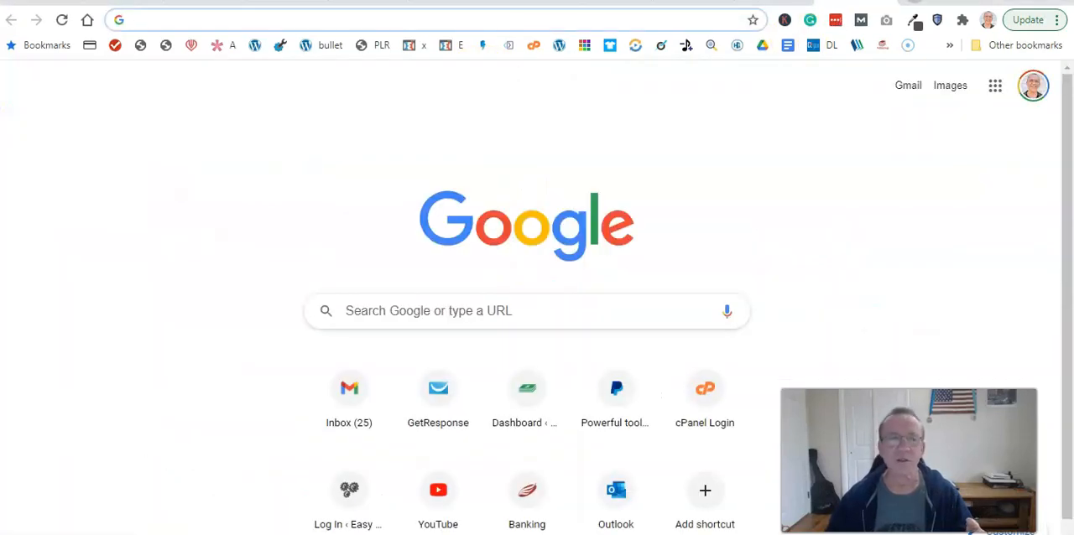
{"action": "type", "text": "ele"}
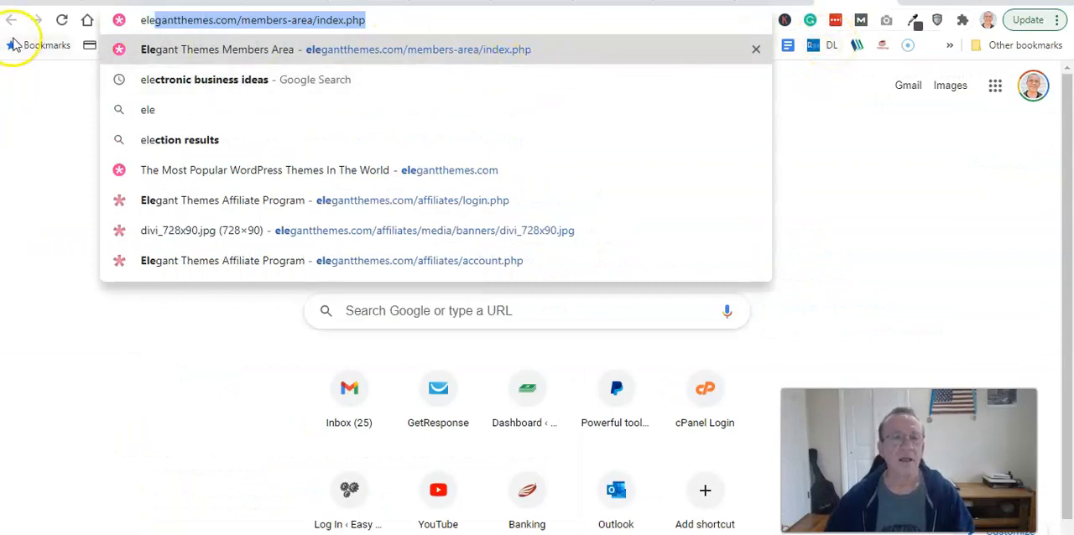
{"action": "left_click", "coordinate": [354, 48]}
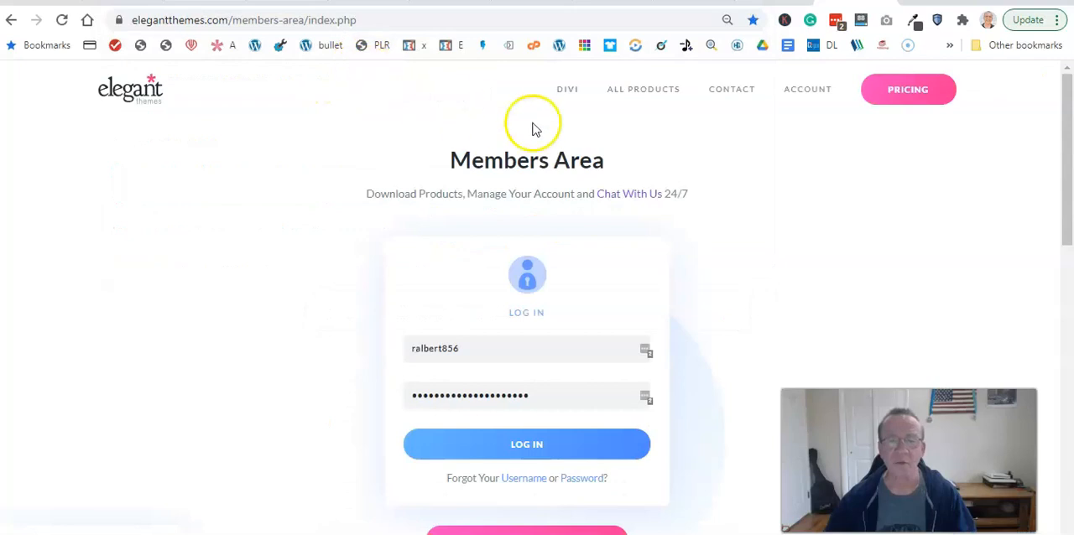
{"action": "left_click", "coordinate": [551, 447]}
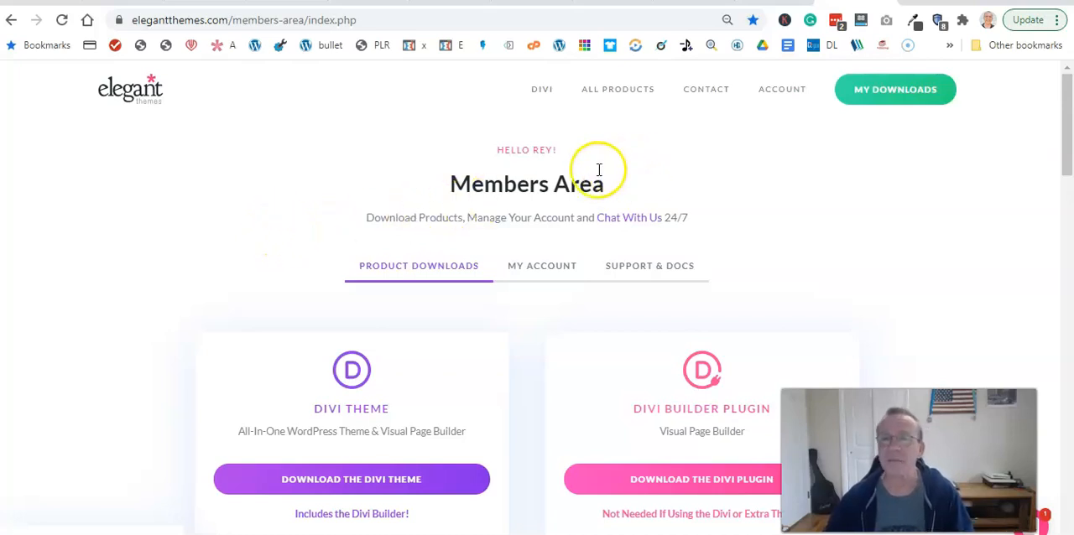
{"action": "left_click", "coordinate": [891, 93]}
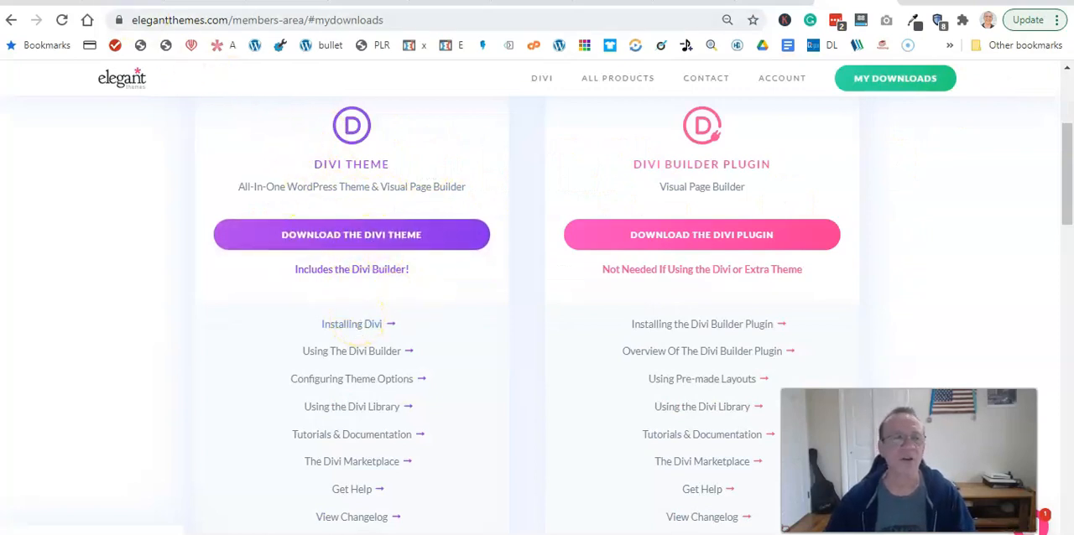
- Return to the WordPress site and delete the Twenty Nineteen theme from its installed themes
{"action": "left_click", "coordinate": [44, 1]}
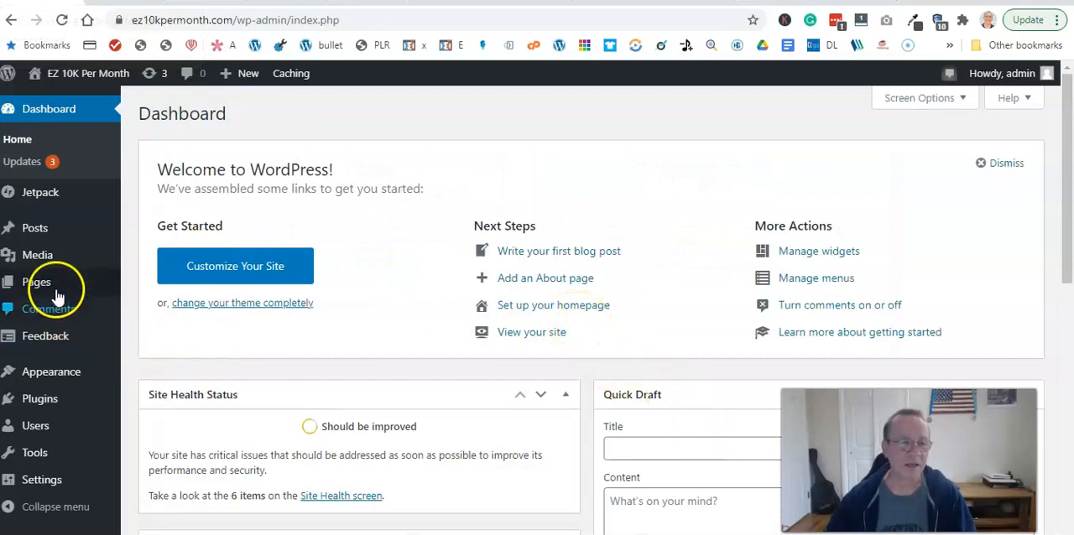
{"action": "mouse_move", "coordinate": [70, 262]}
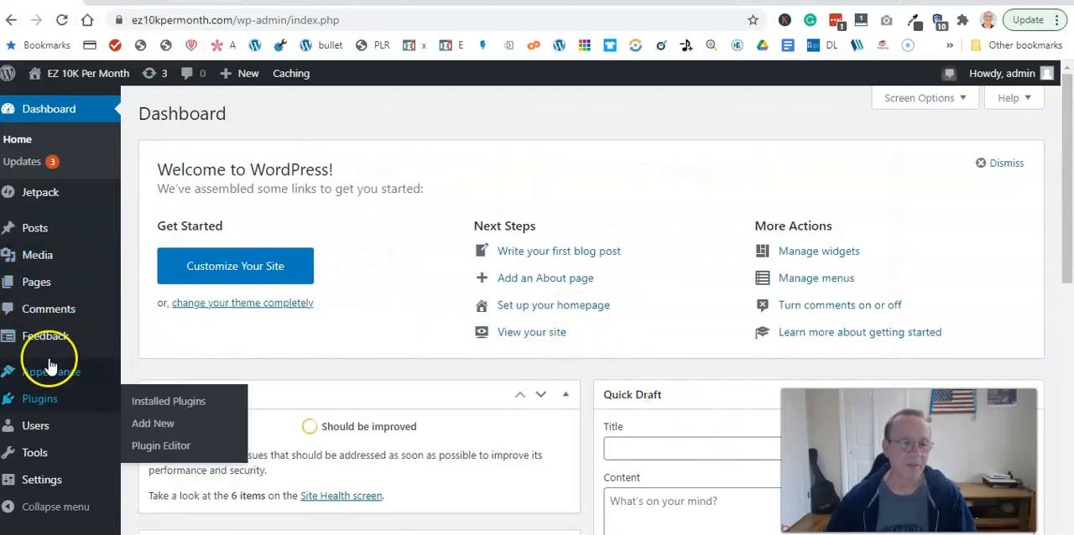
{"action": "left_click", "coordinate": [48, 372]}
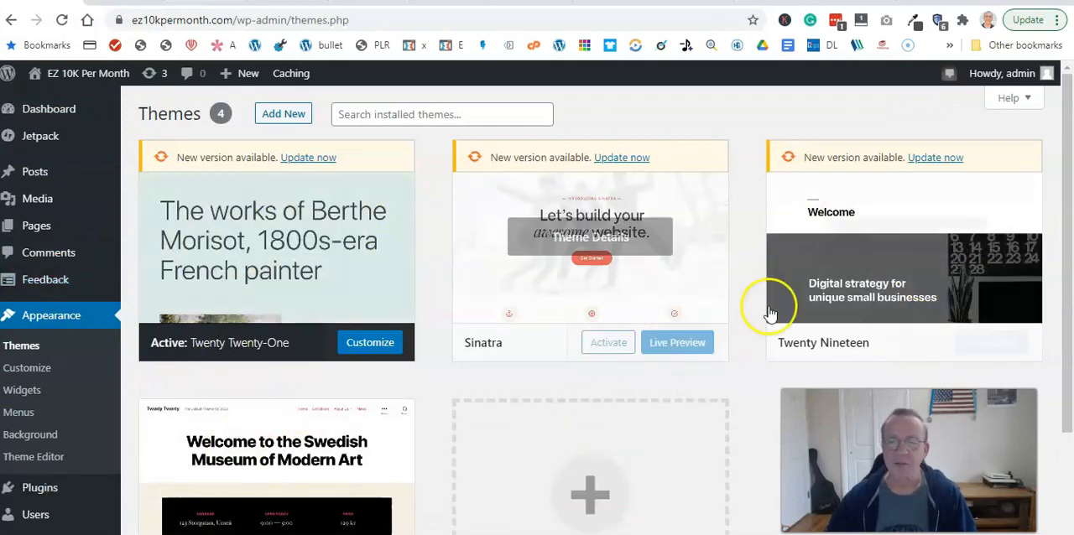
{"action": "left_click", "coordinate": [898, 287]}
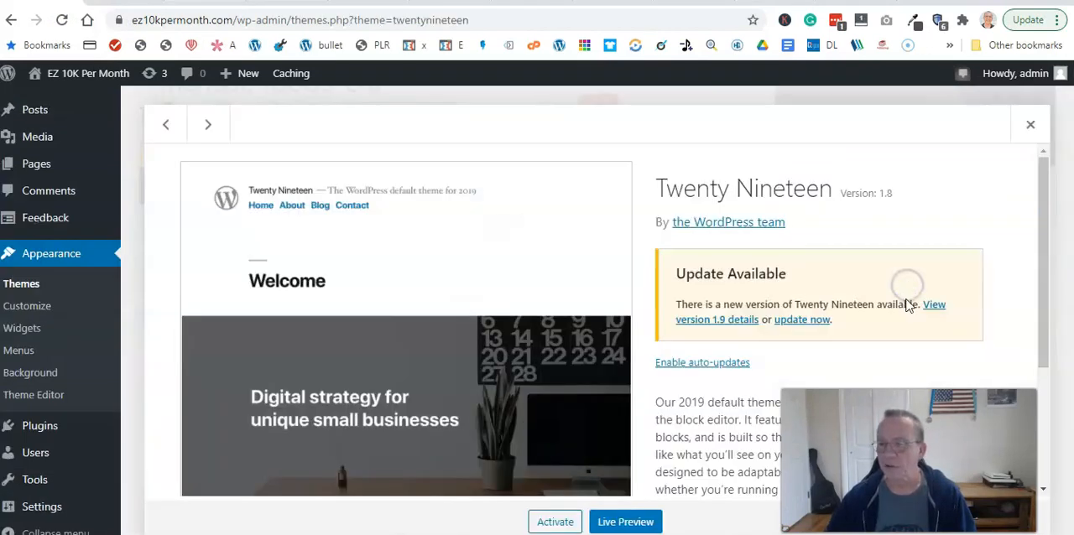
{"action": "left_click", "coordinate": [1009, 522]}
{"action": "left_click", "coordinate": [613, 139]}
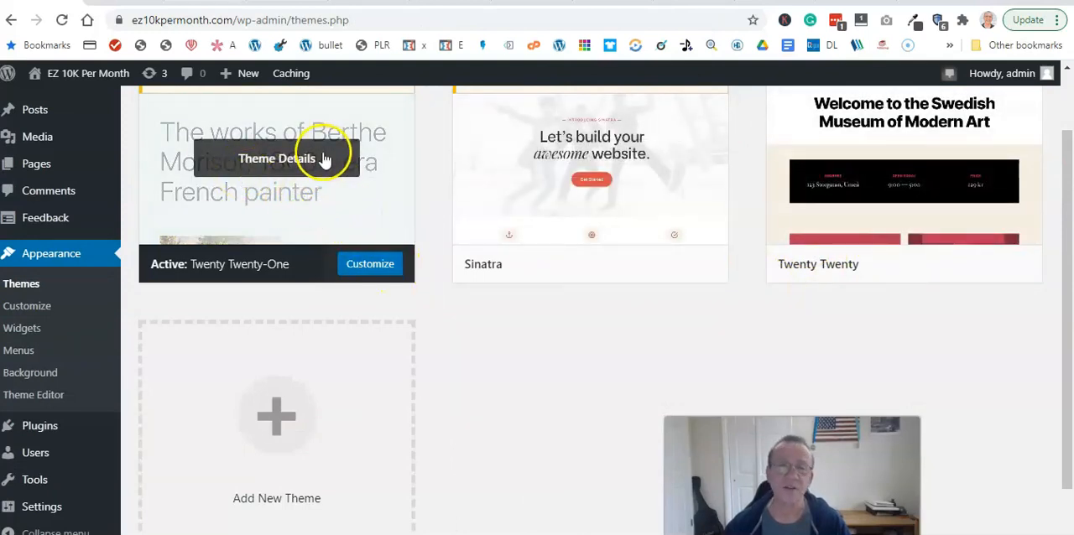
- Open the page for adding new themes and look through the featured themes
{"action": "scroll", "coordinate": [455, 235], "scroll_direction": "up", "scroll_amount": 2}
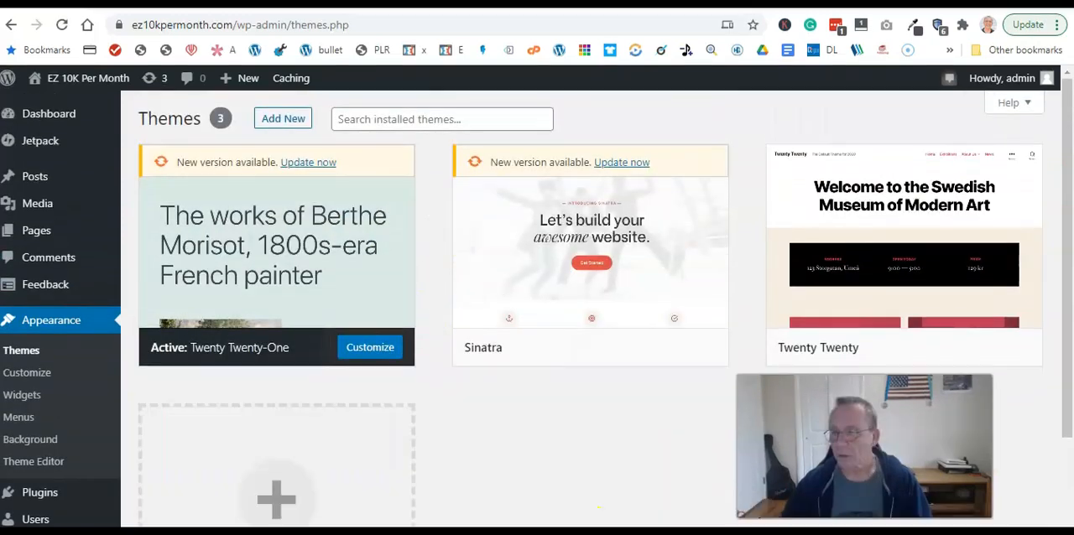
{"action": "left_click", "coordinate": [282, 121]}
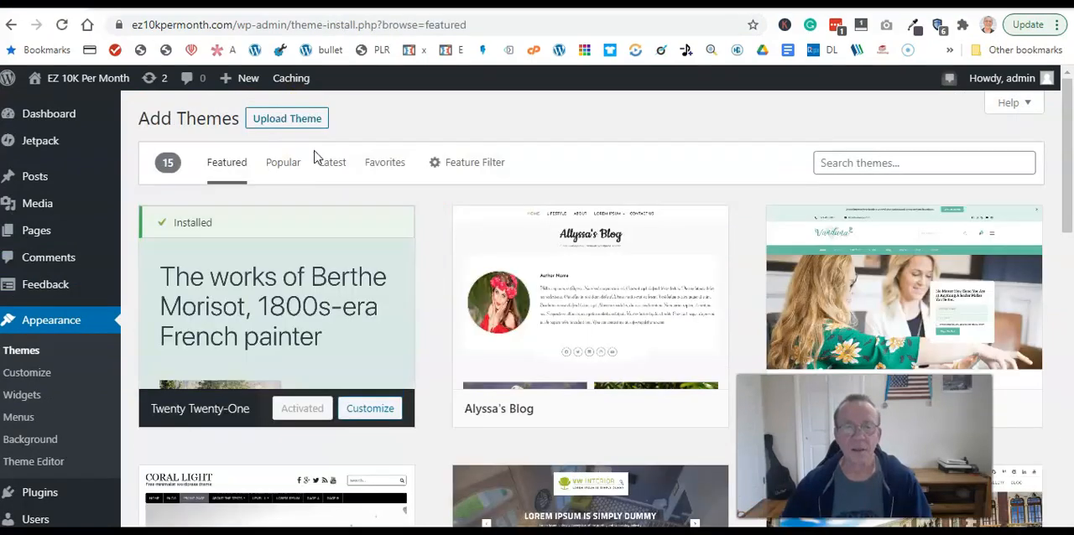
{"action": "mouse_move", "coordinate": [504, 246]}
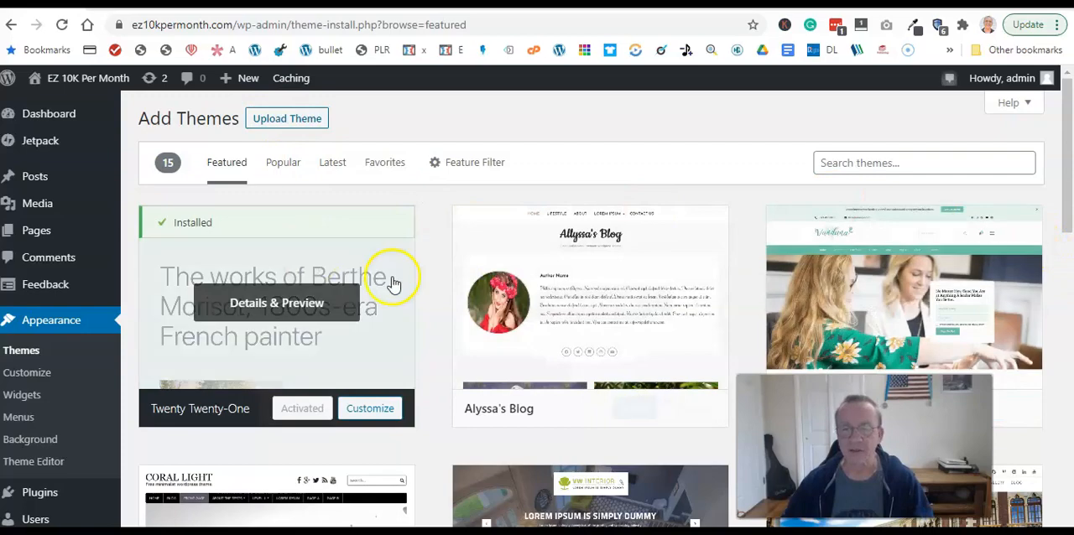
{"action": "scroll", "coordinate": [628, 299], "scroll_direction": "down", "scroll_amount": 10}
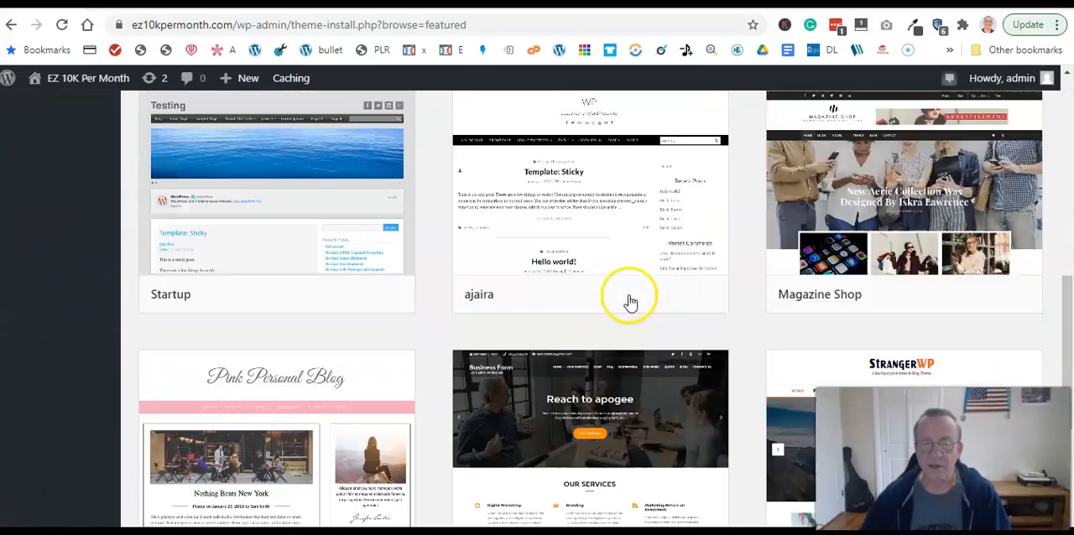
{"action": "scroll", "coordinate": [628, 299], "scroll_direction": "up", "scroll_amount": 10}
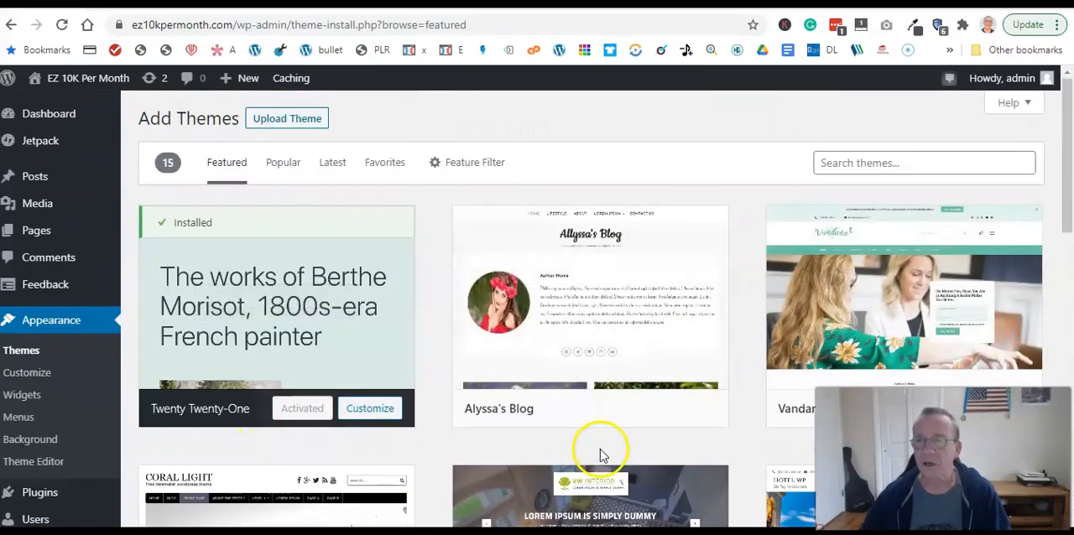
- Search the available themes for "coach" and look over the matching themes, such as VW Life Coach and VW Health Coaching
{"action": "left_click", "coordinate": [829, 163]}
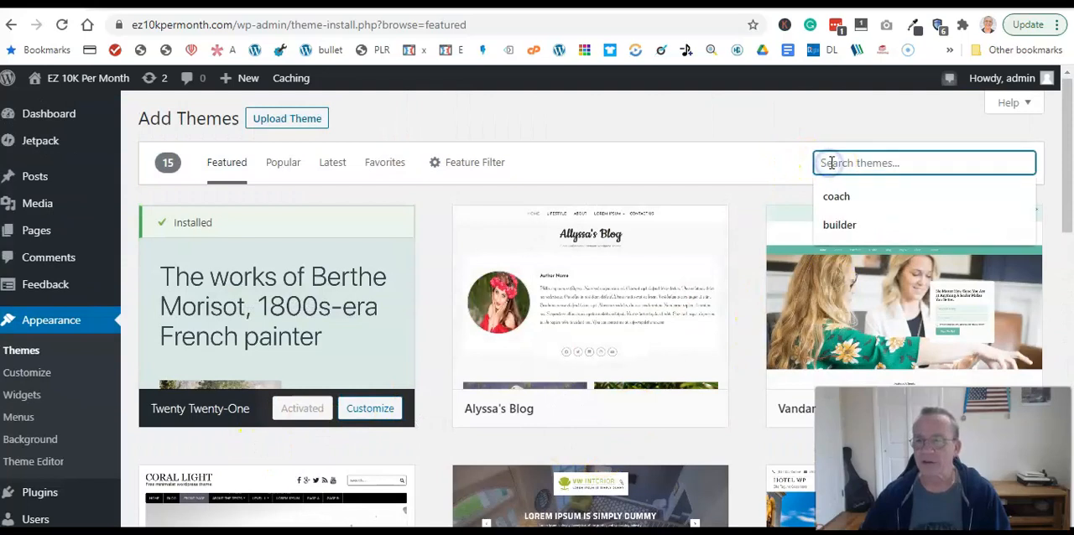
{"action": "left_click", "coordinate": [841, 196]}
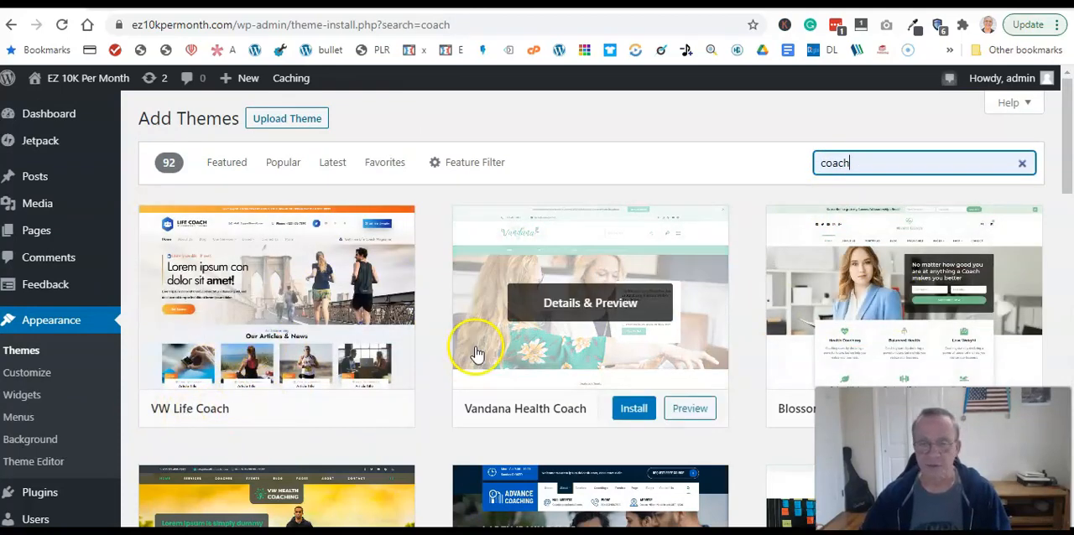
{"action": "scroll", "coordinate": [476, 354], "scroll_direction": "down", "scroll_amount": 3}
{"action": "scroll", "coordinate": [683, 356], "scroll_direction": "up", "scroll_amount": 3}
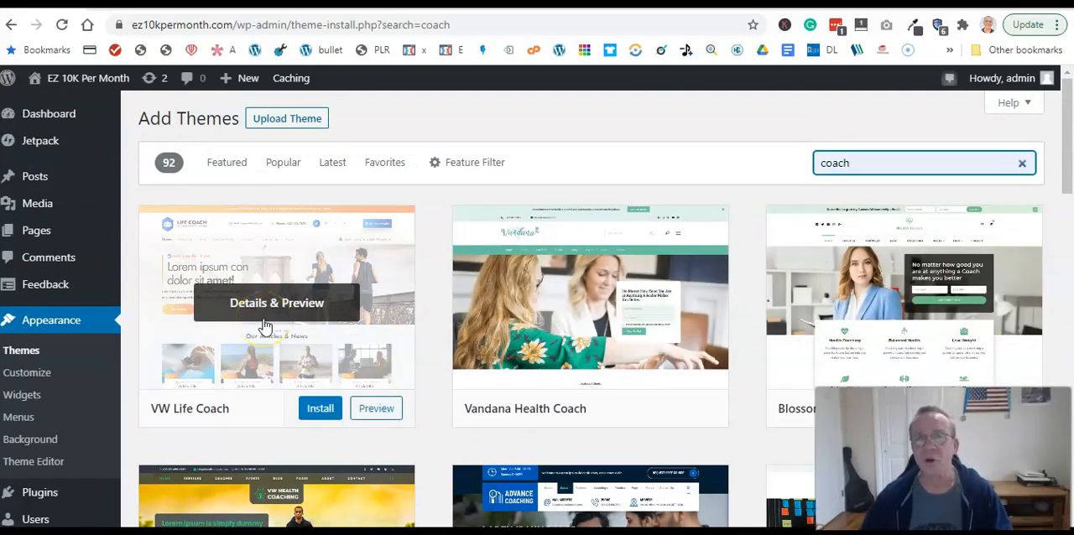
{"action": "left_click", "coordinate": [272, 321]}
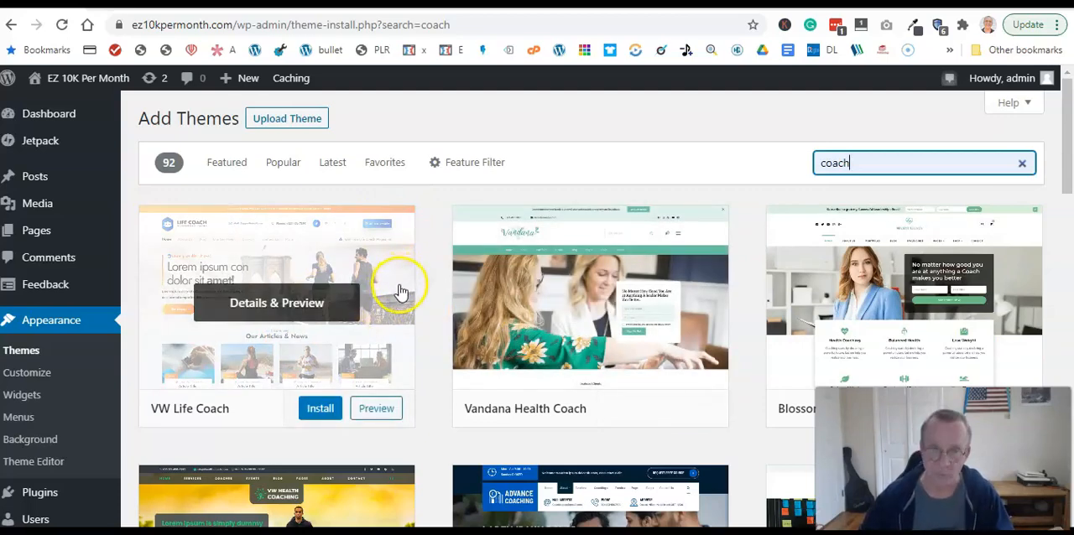
{"action": "scroll", "coordinate": [371, 340], "scroll_direction": "down", "scroll_amount": 3}
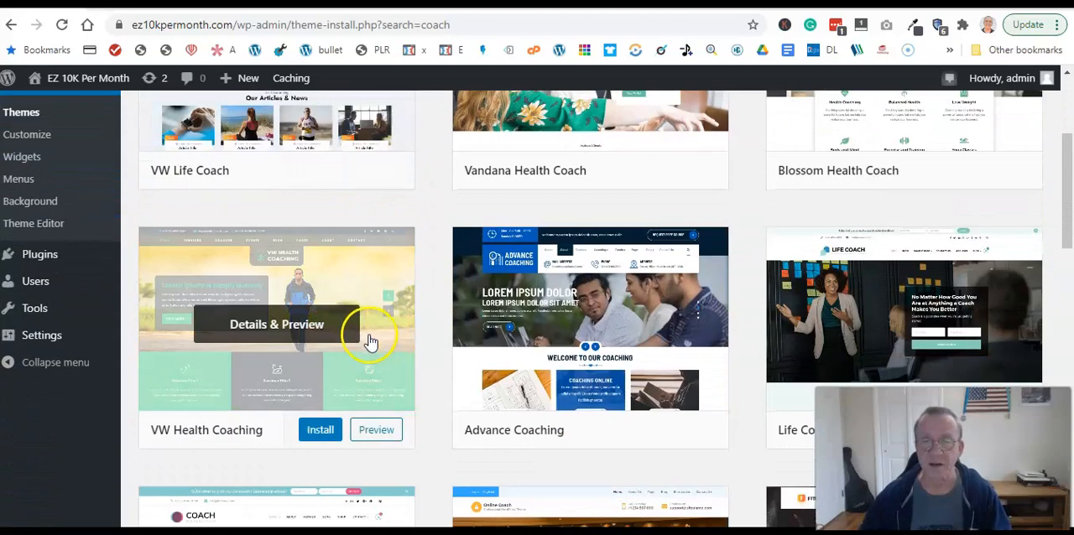
{"action": "scroll", "coordinate": [370, 341], "scroll_direction": "up", "scroll_amount": 3}
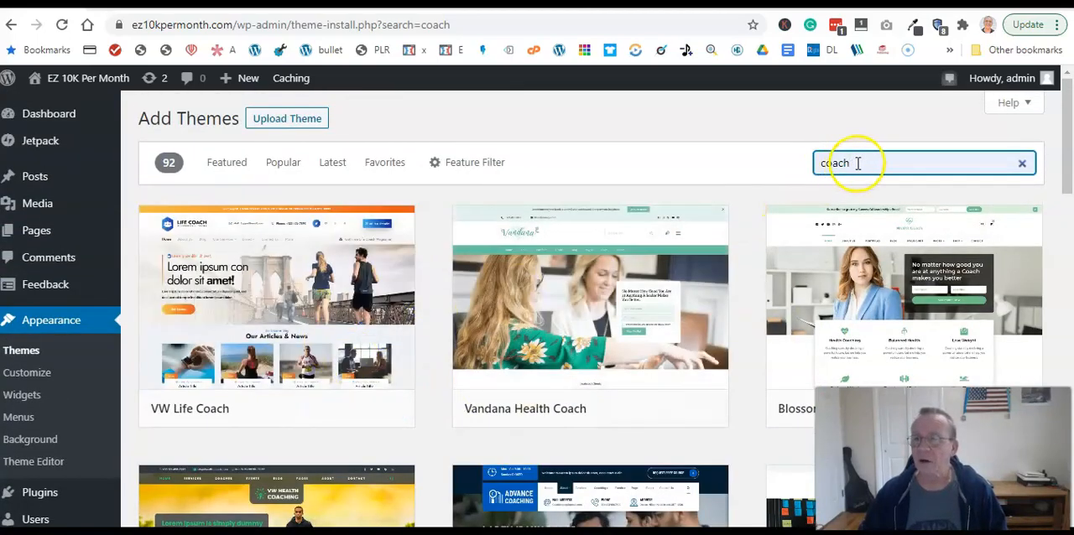
- Replace the theme search term with "page builder"
{"action": "left_click_drag", "start_coordinate": [858, 162], "coordinate": [785, 176]}
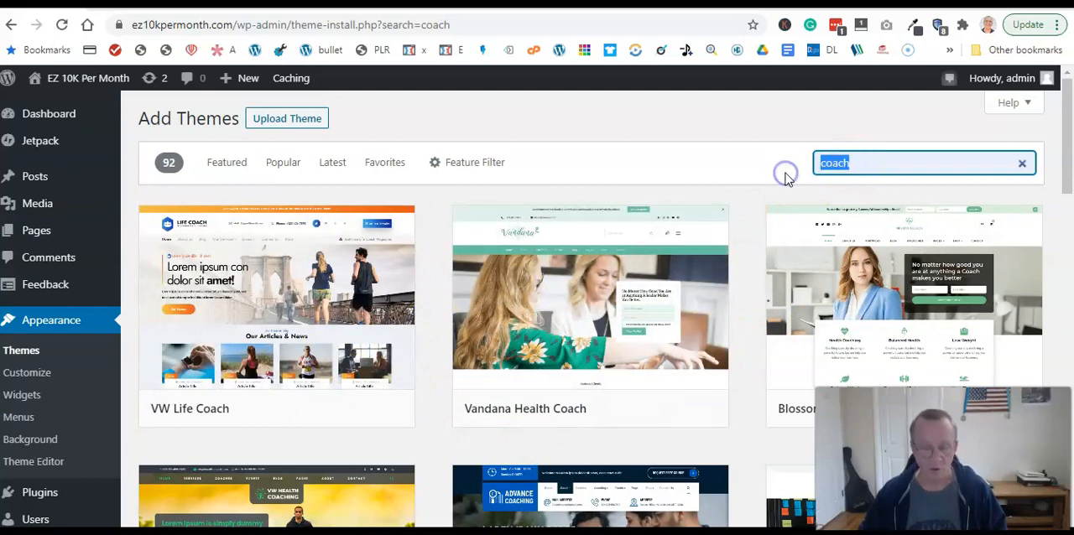
{"action": "key", "text": "BackSpace"}
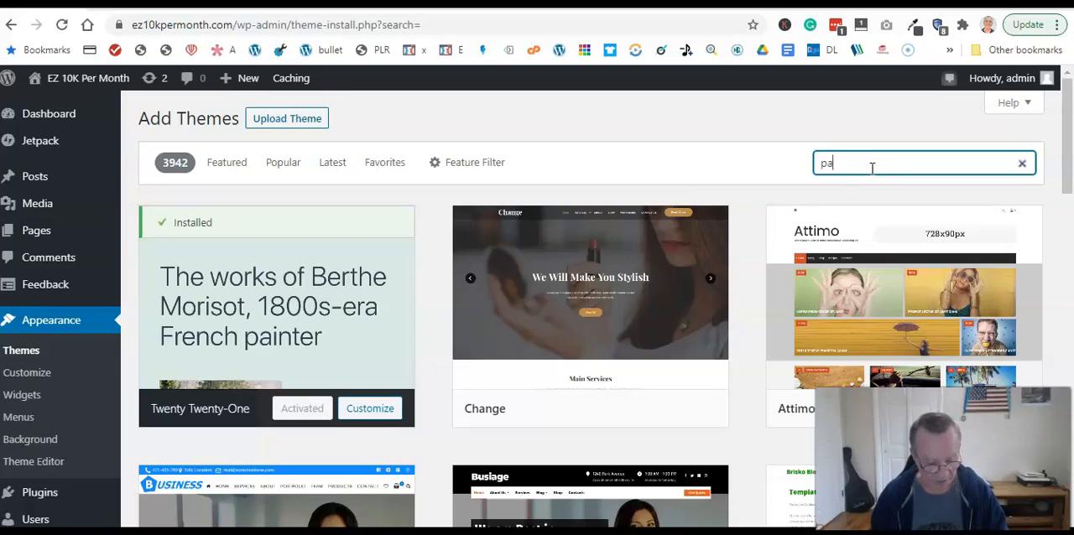
{"action": "type", "text": "ge"}
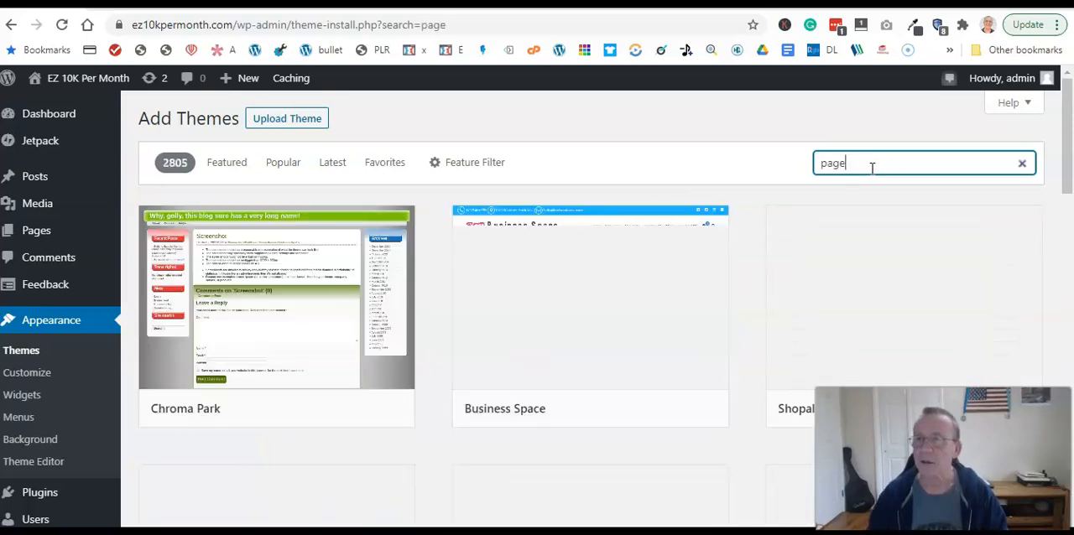
{"action": "type", "text": " builder"}
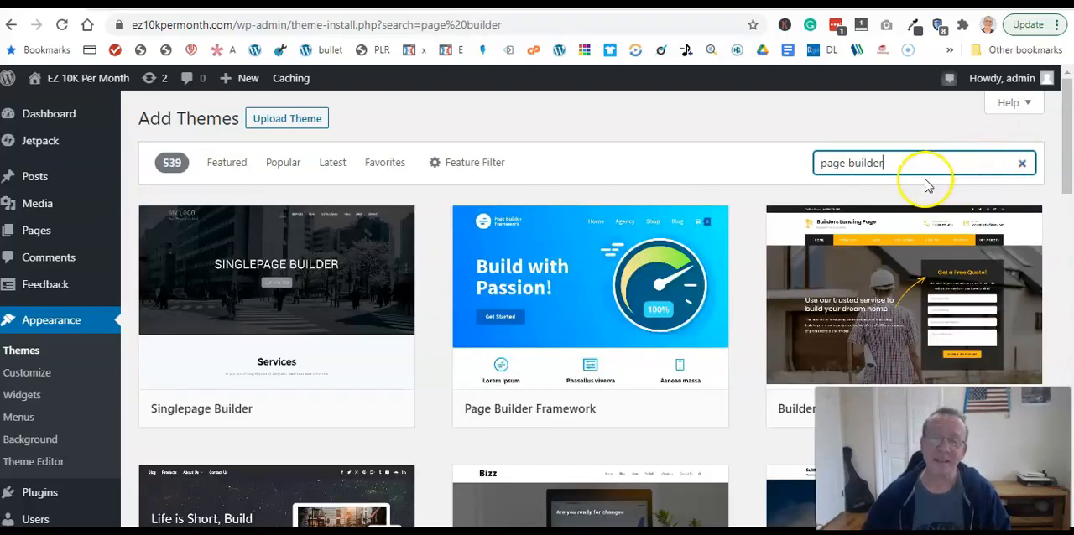
- Look through the page builder themes in the search results, including Page Builder Framework, Builder Lite and Single Page Maker
{"action": "mouse_move", "coordinate": [267, 239]}
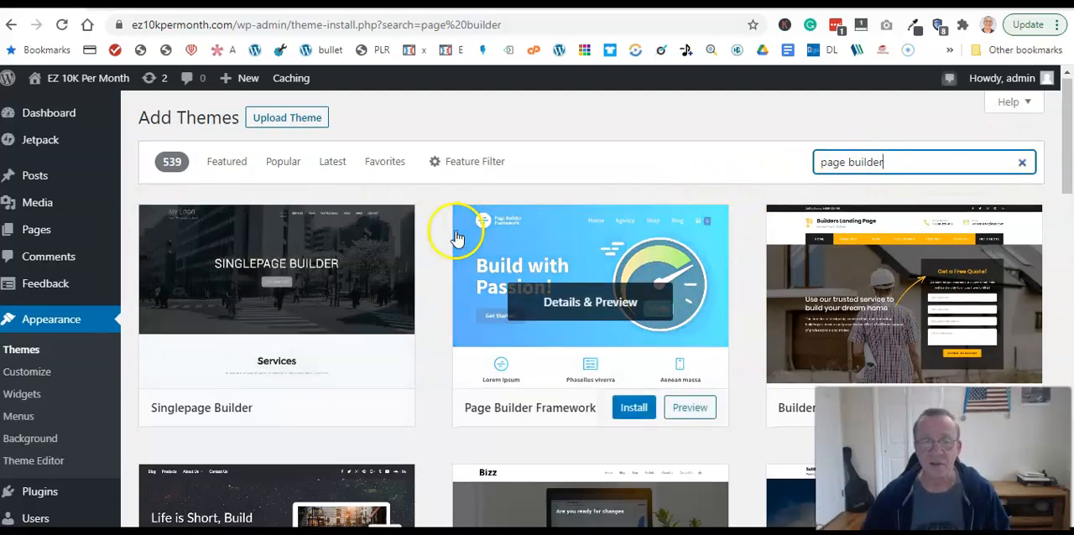
{"action": "scroll", "coordinate": [455, 230], "scroll_direction": "down", "scroll_amount": 4}
{"action": "mouse_move", "coordinate": [695, 283]}
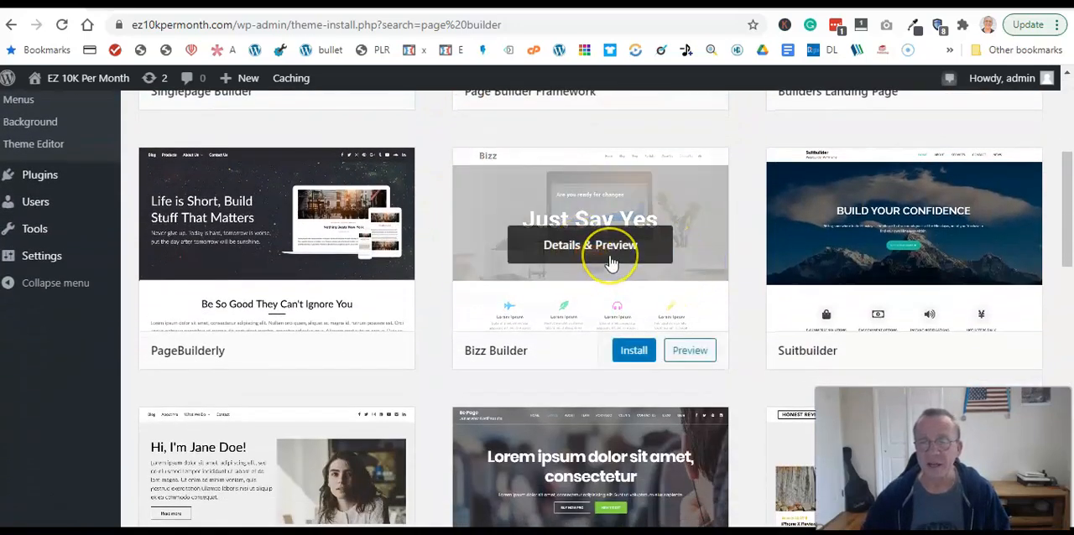
{"action": "scroll", "coordinate": [612, 264], "scroll_direction": "up", "scroll_amount": 4}
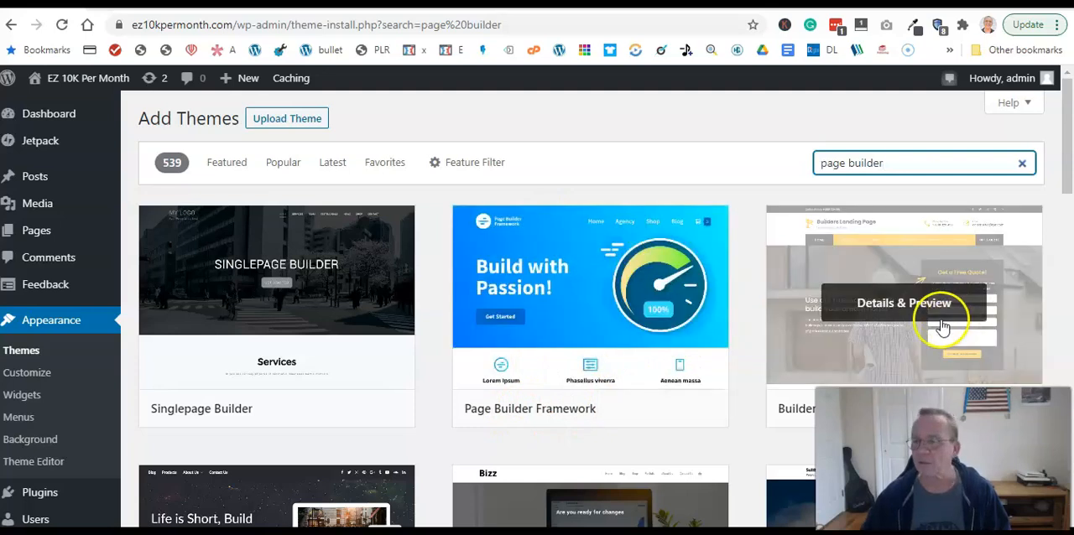
{"action": "scroll", "coordinate": [943, 323], "scroll_direction": "down", "scroll_amount": 1}
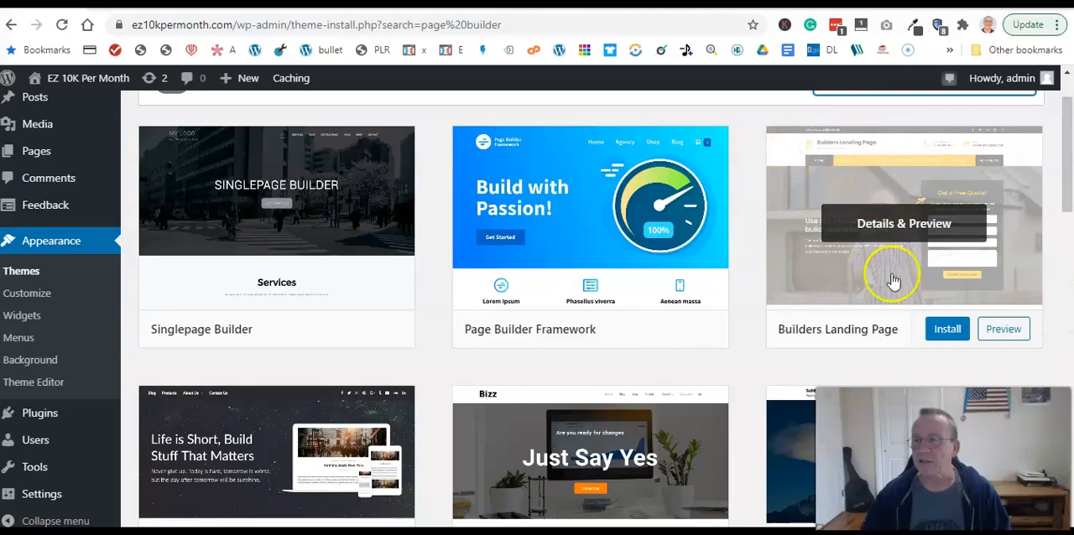
{"action": "scroll", "coordinate": [379, 288], "scroll_direction": "down", "scroll_amount": 4}
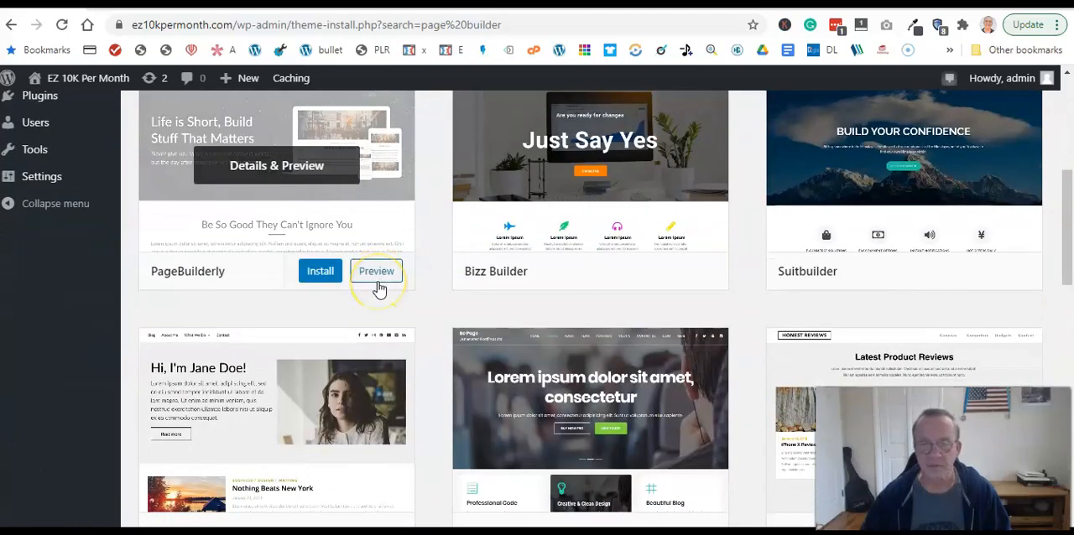
{"action": "scroll", "coordinate": [380, 287], "scroll_direction": "down", "scroll_amount": 4}
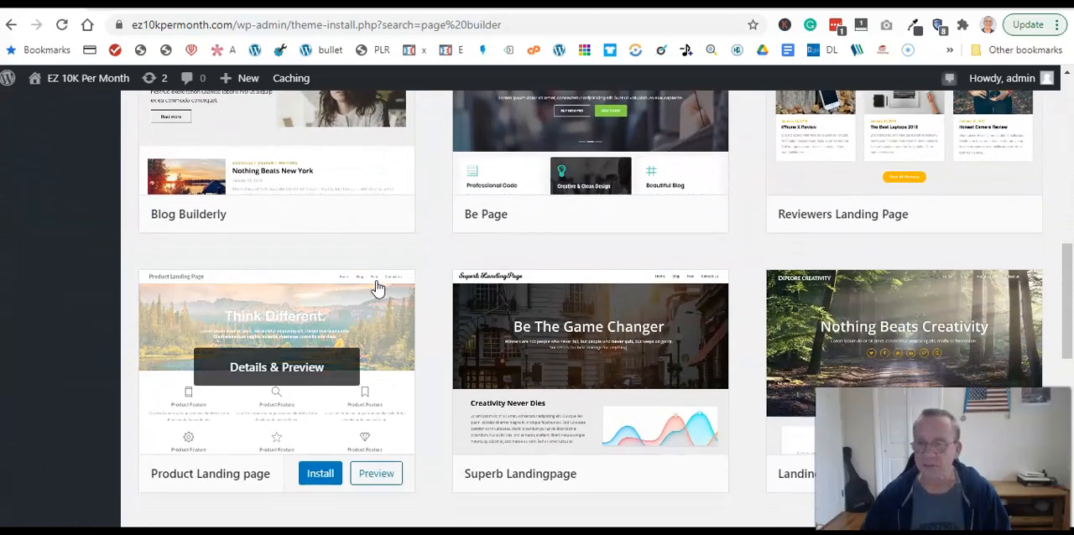
{"action": "scroll", "coordinate": [377, 288], "scroll_direction": "down", "scroll_amount": 3}
{"action": "mouse_move", "coordinate": [189, 396]}
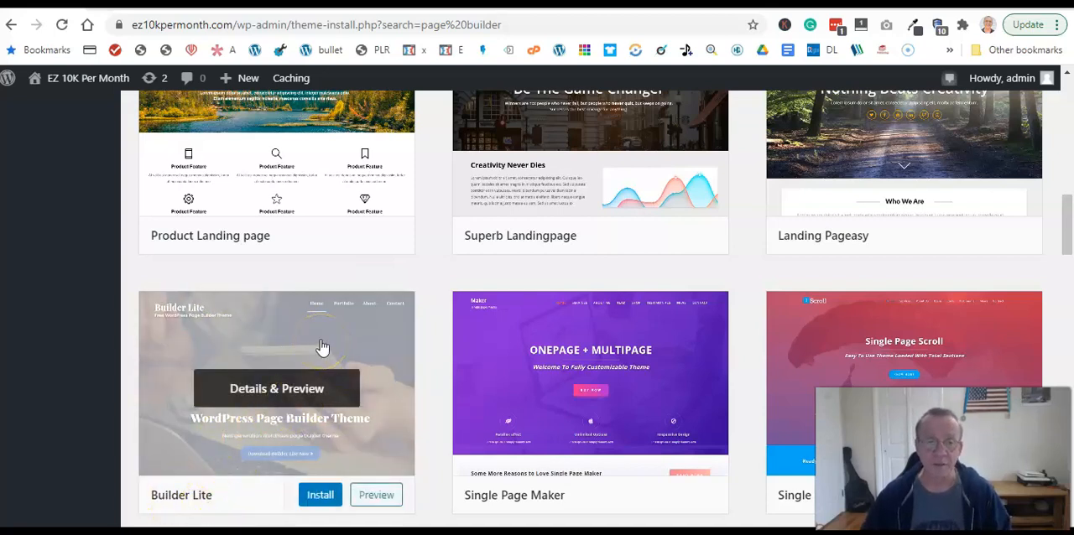
{"action": "scroll", "coordinate": [331, 339], "scroll_direction": "down", "scroll_amount": 1}
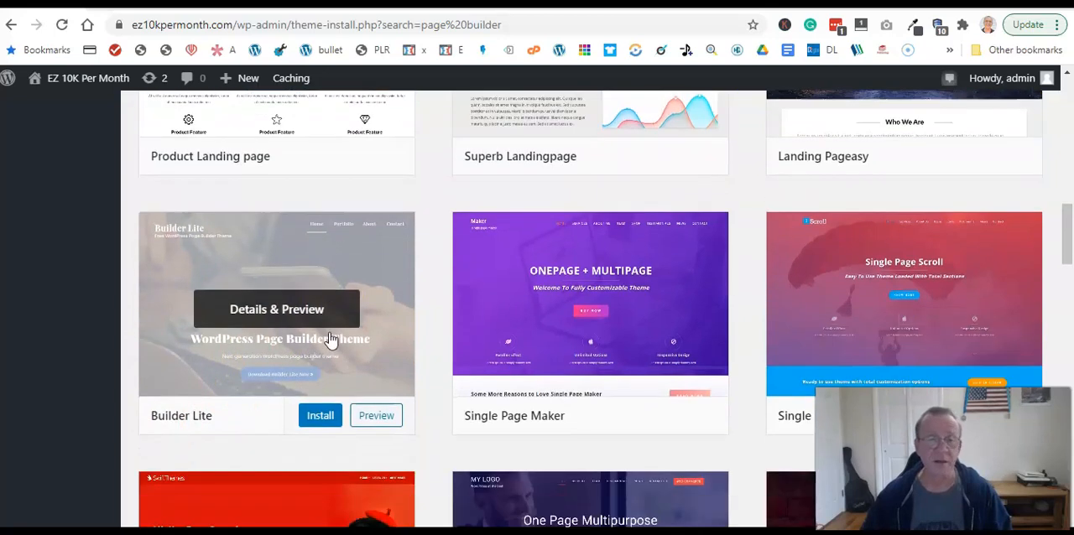
{"action": "scroll", "coordinate": [331, 340], "scroll_direction": "up", "scroll_amount": 1}
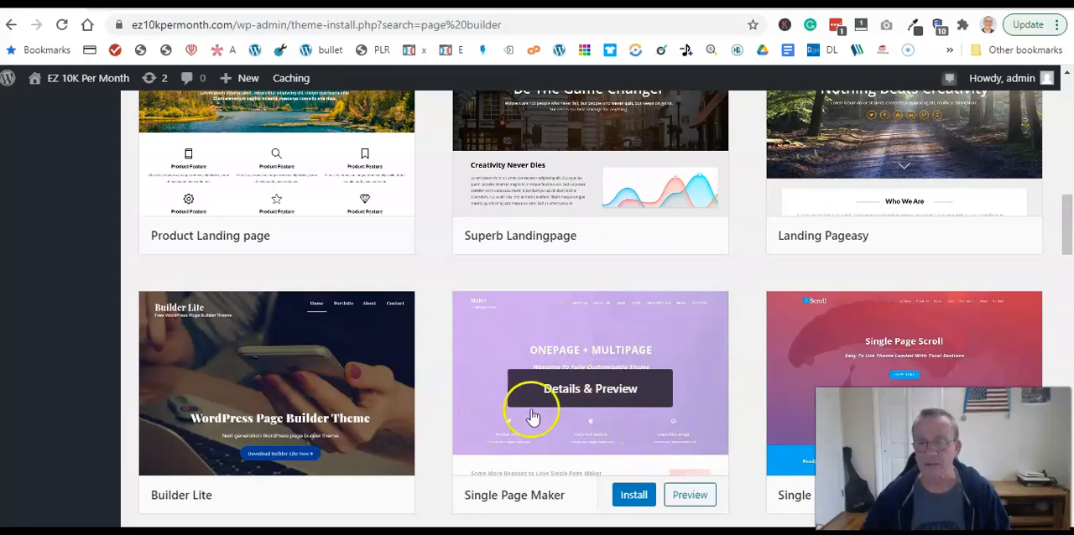
{"action": "scroll", "coordinate": [710, 408], "scroll_direction": "down", "scroll_amount": 2}
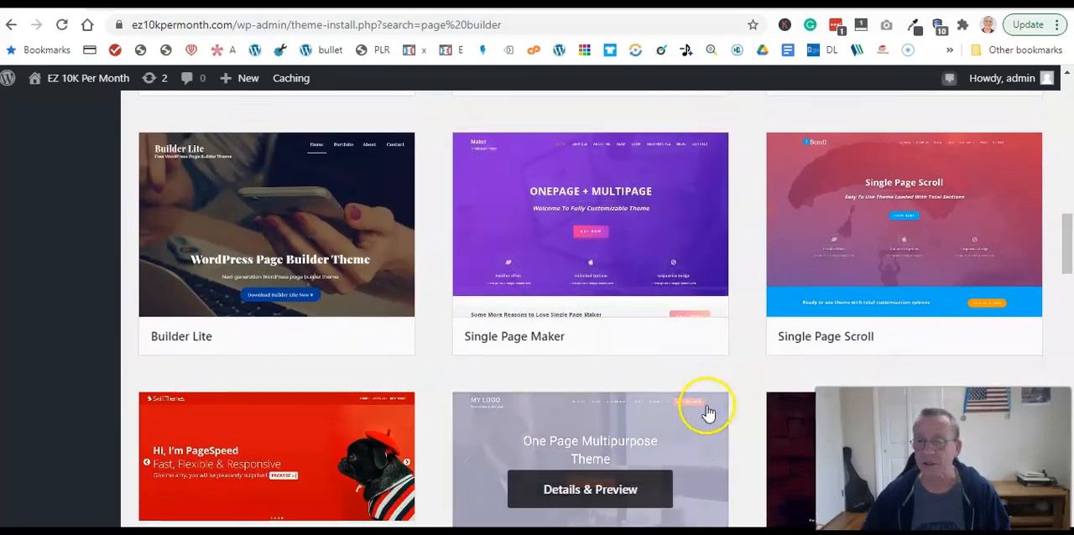
{"action": "scroll", "coordinate": [709, 407], "scroll_direction": "up", "scroll_amount": 2}
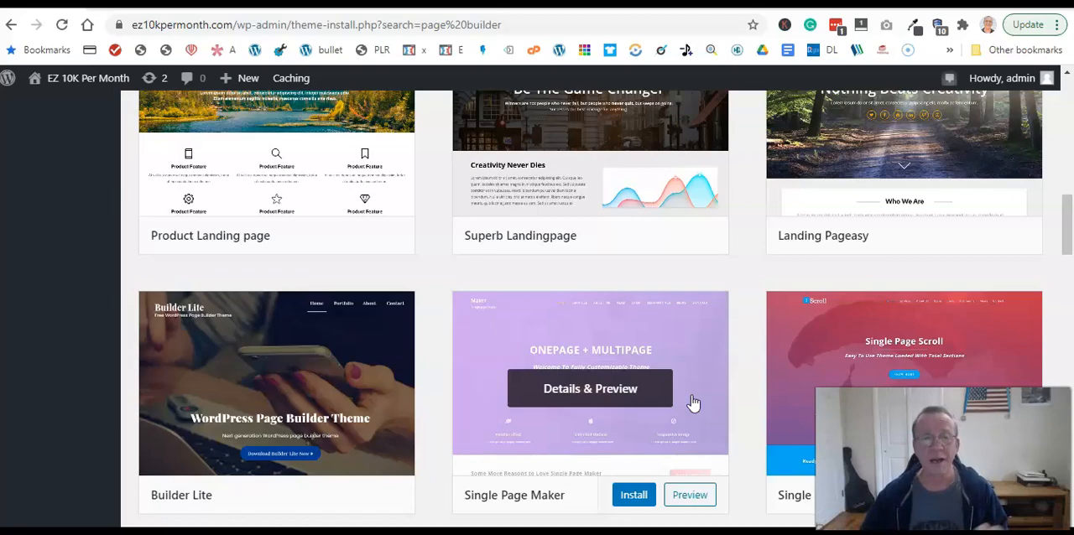
{"action": "scroll", "coordinate": [637, 395], "scroll_direction": "up", "scroll_amount": 10}
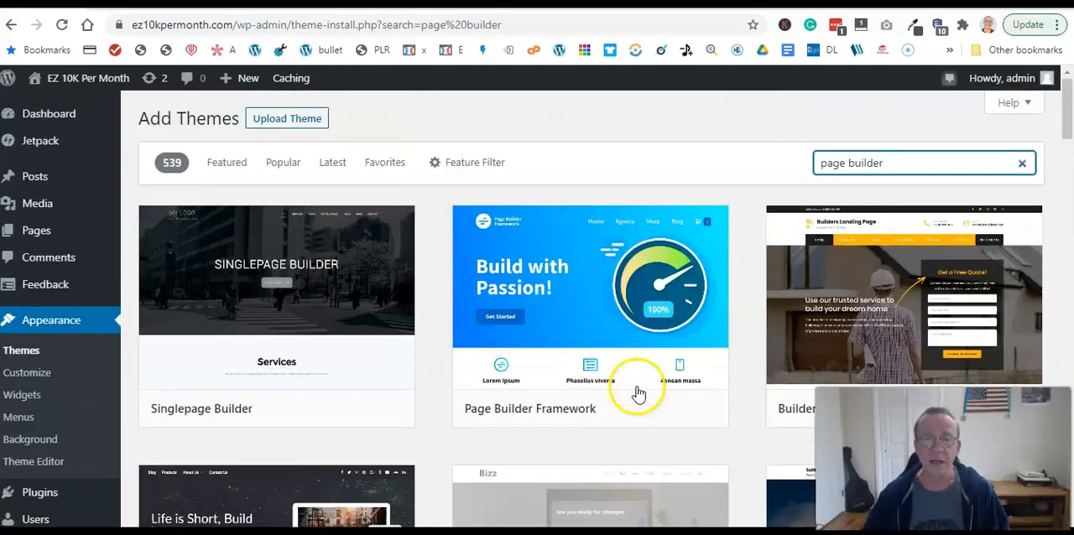
{"action": "mouse_move", "coordinate": [492, 336]}
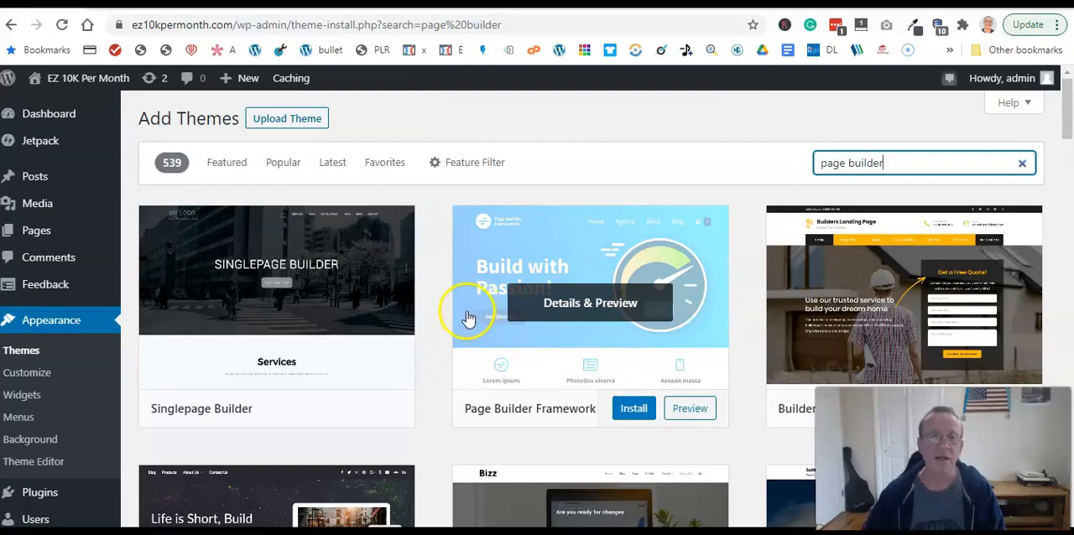
- Choose Divi_old.zip from the Courses and plugins folder on Storage (D:) as the theme file to upload
{"action": "left_click", "coordinate": [278, 120]}
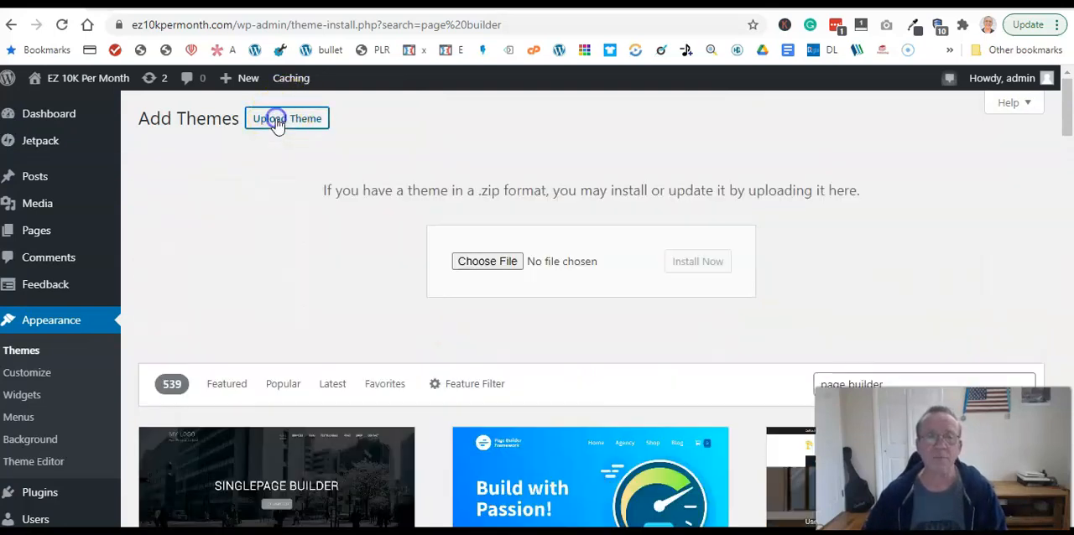
{"action": "left_click", "coordinate": [495, 263]}
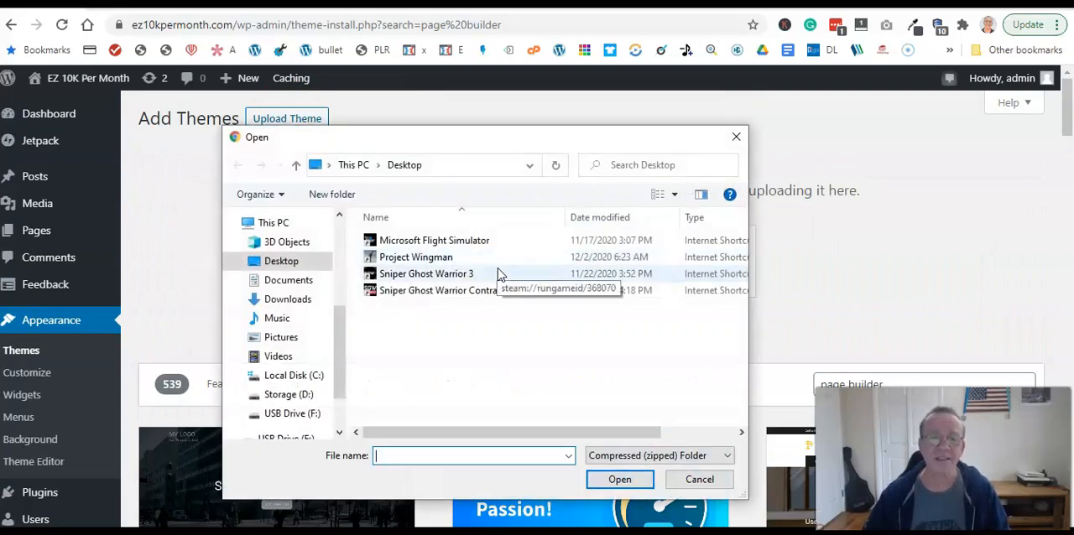
{"action": "scroll", "coordinate": [277, 332], "scroll_direction": "down", "scroll_amount": 2}
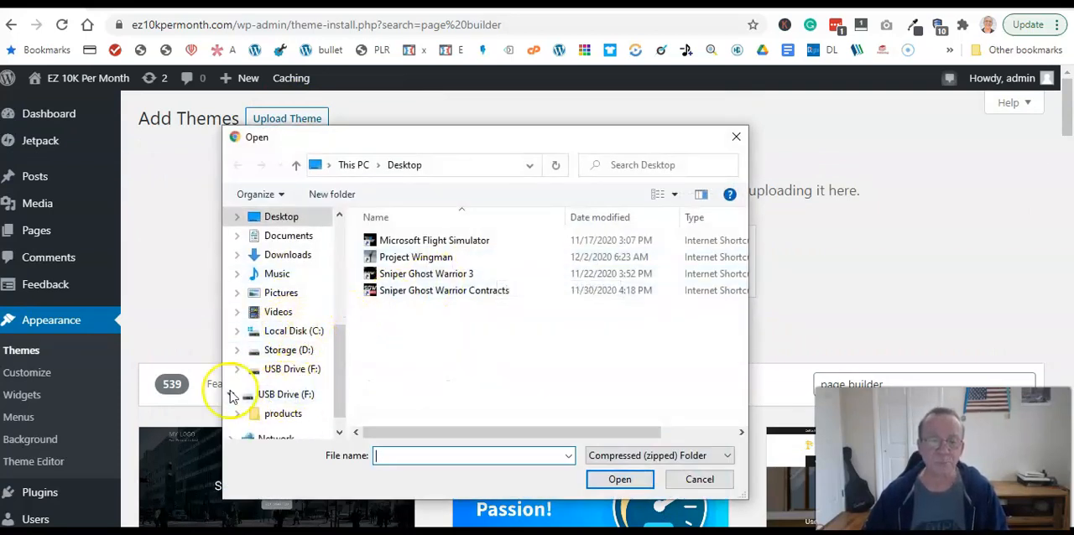
{"action": "left_click", "coordinate": [285, 350]}
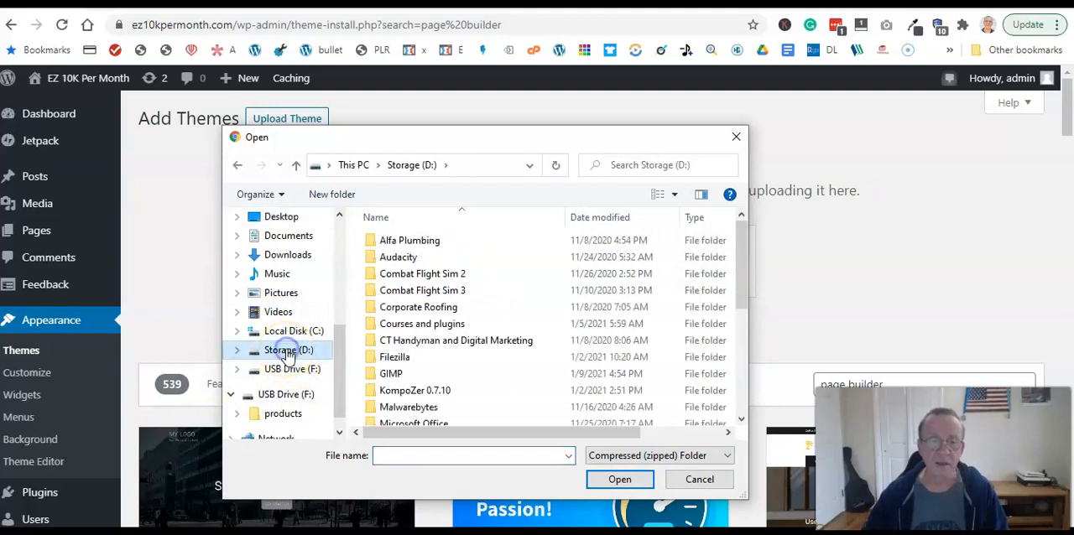
{"action": "scroll", "coordinate": [469, 324], "scroll_direction": "down", "scroll_amount": 4}
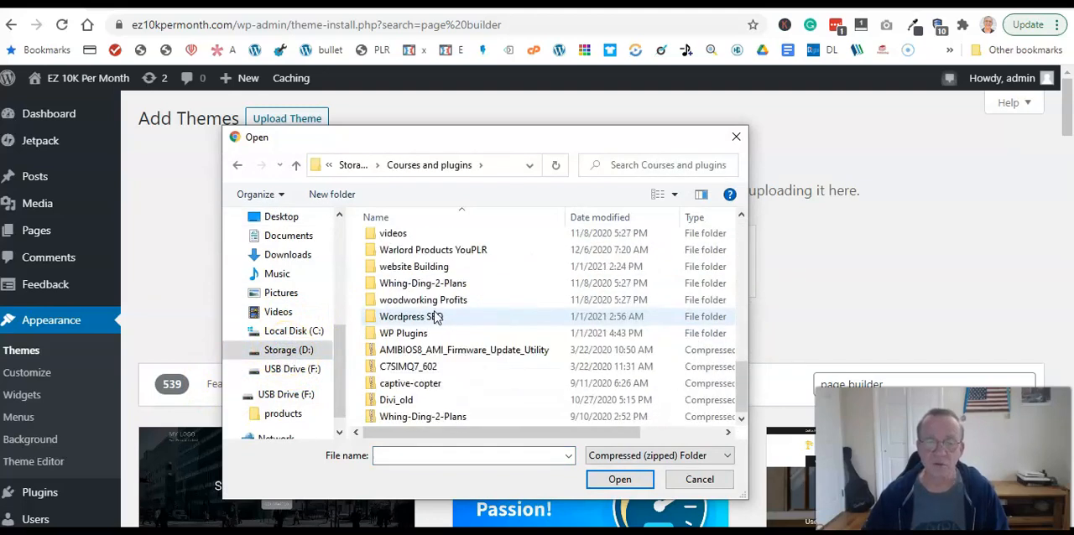
{"action": "left_click", "coordinate": [395, 402]}
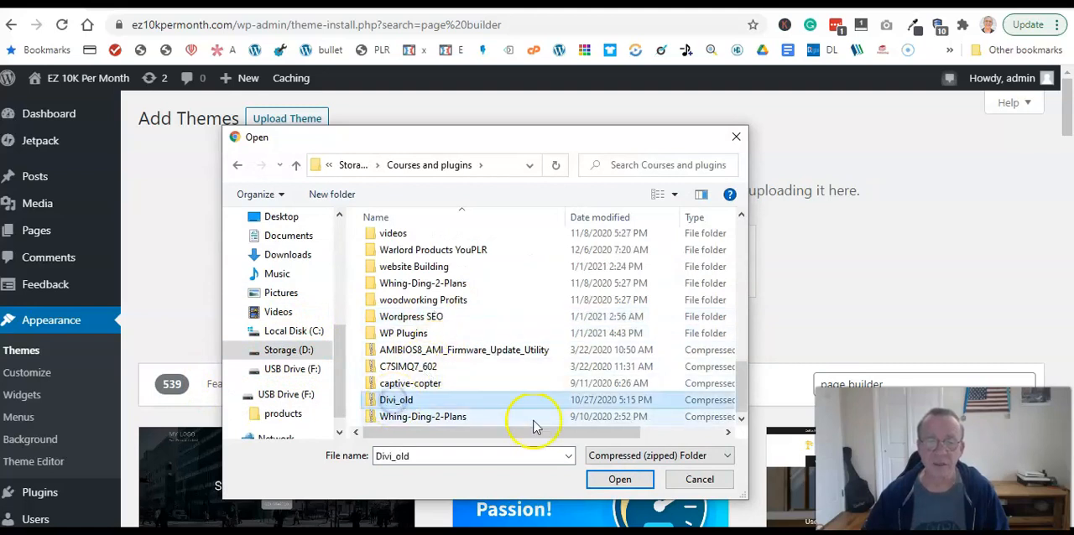
{"action": "left_click", "coordinate": [620, 480]}
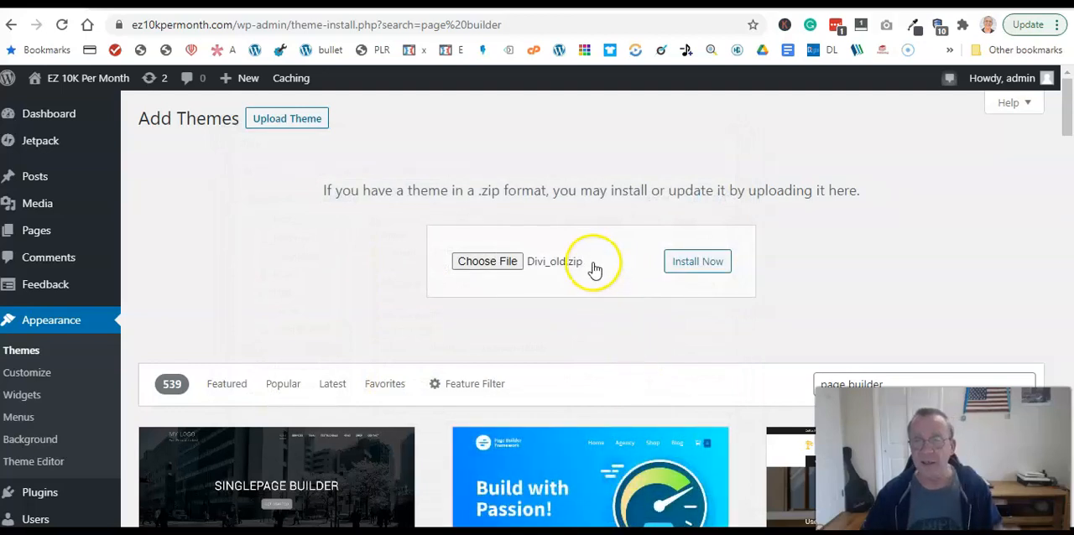
- Install the uploaded Divi_old.zip theme and activate it on the site
{"action": "left_click", "coordinate": [684, 265]}
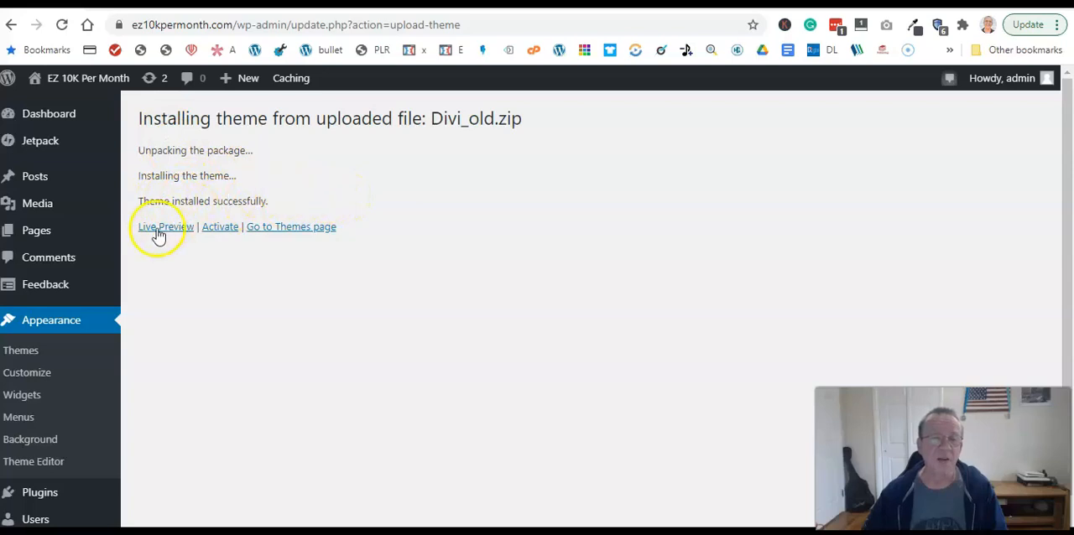
{"action": "left_click", "coordinate": [225, 231]}
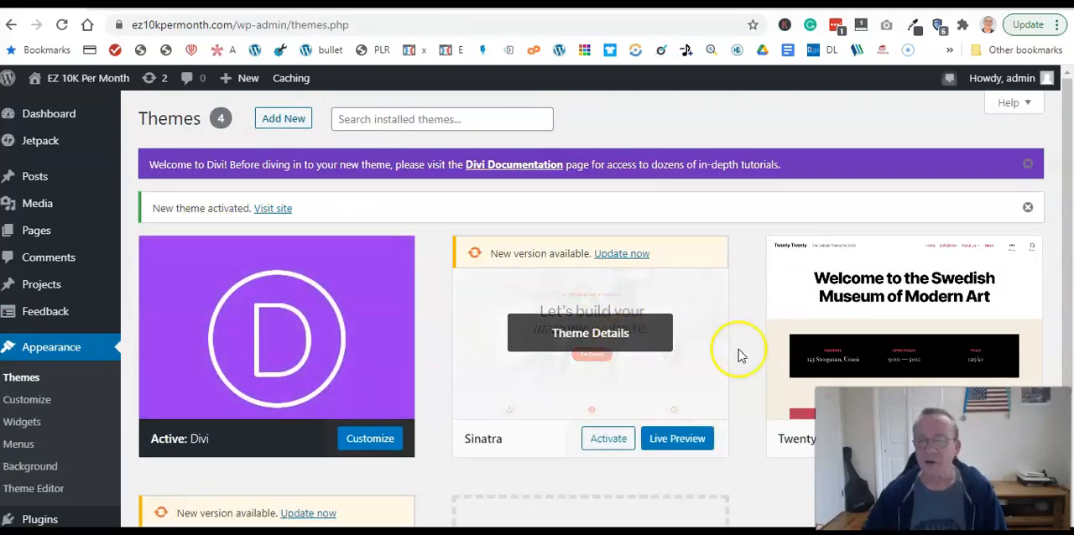
- Delete the Twenty Twenty theme from the installed themes
{"action": "left_click", "coordinate": [810, 294]}
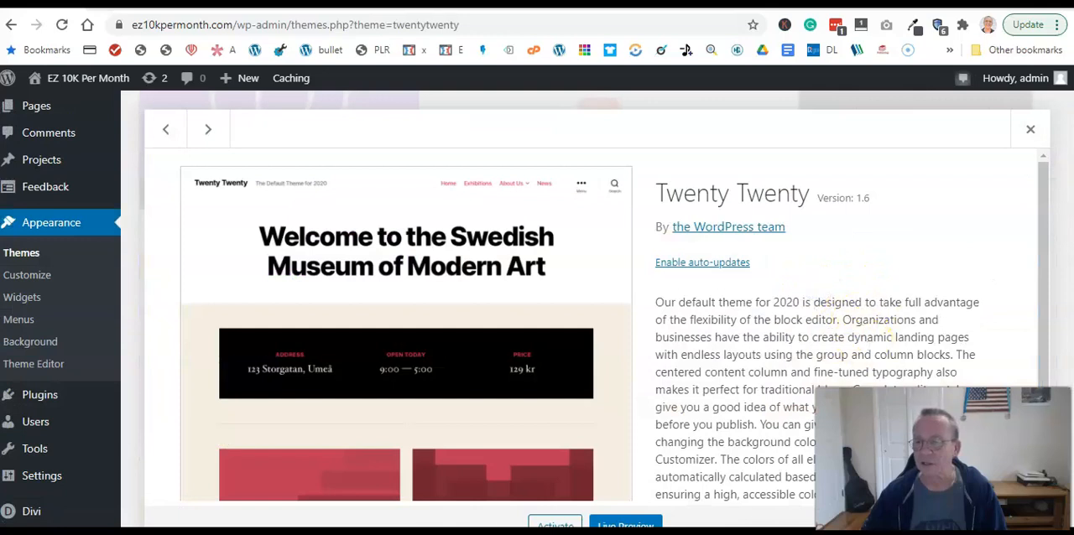
{"action": "scroll", "coordinate": [587, 336], "scroll_direction": "down", "scroll_amount": 1}
{"action": "left_click", "coordinate": [1014, 525]}
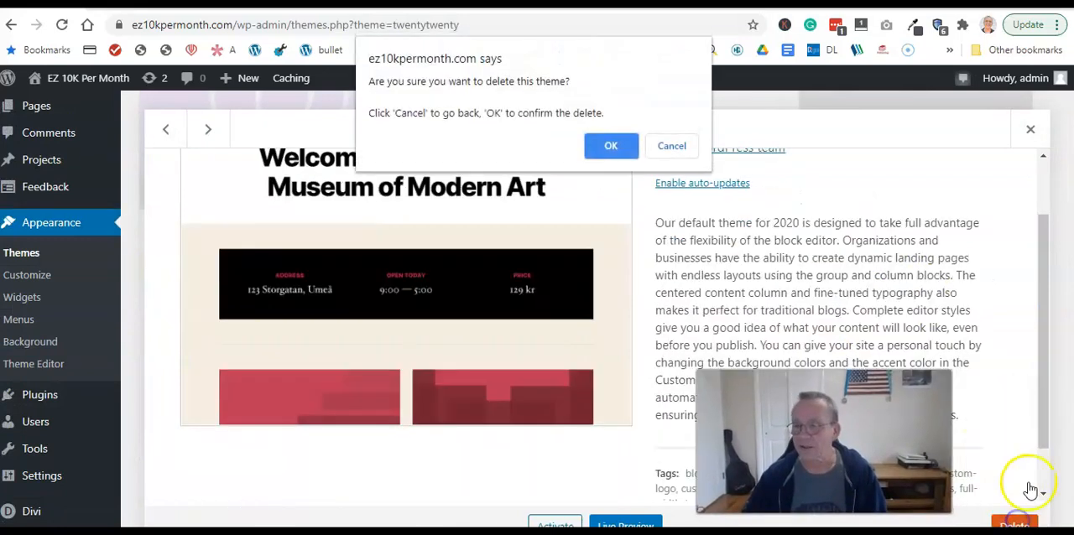
{"action": "key", "text": "Return"}
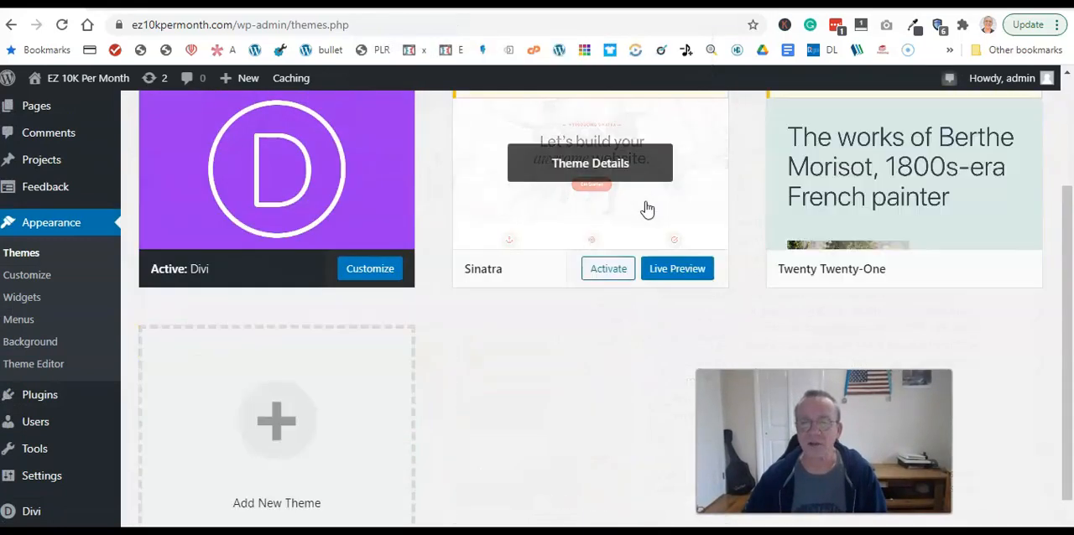
- Delete the Twenty Twenty-One theme from the installed themes
{"action": "left_click", "coordinate": [870, 207]}
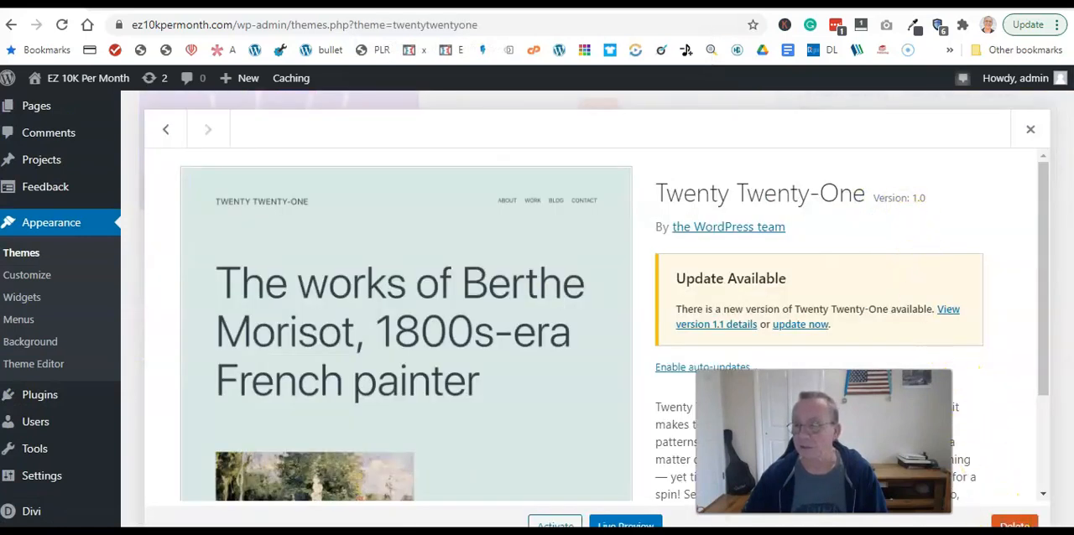
{"action": "left_click", "coordinate": [1014, 521]}
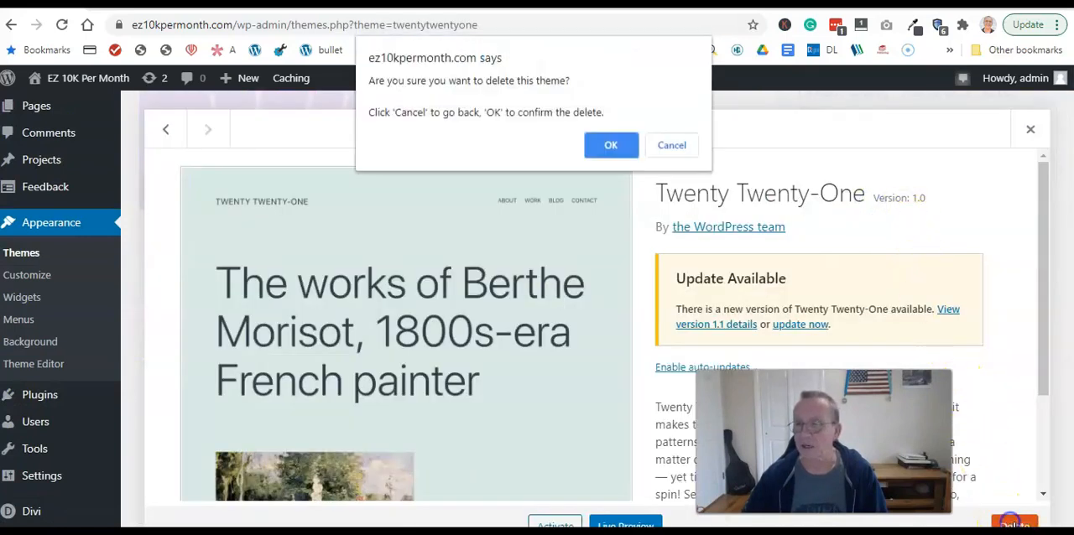
{"action": "left_click", "coordinate": [608, 145]}
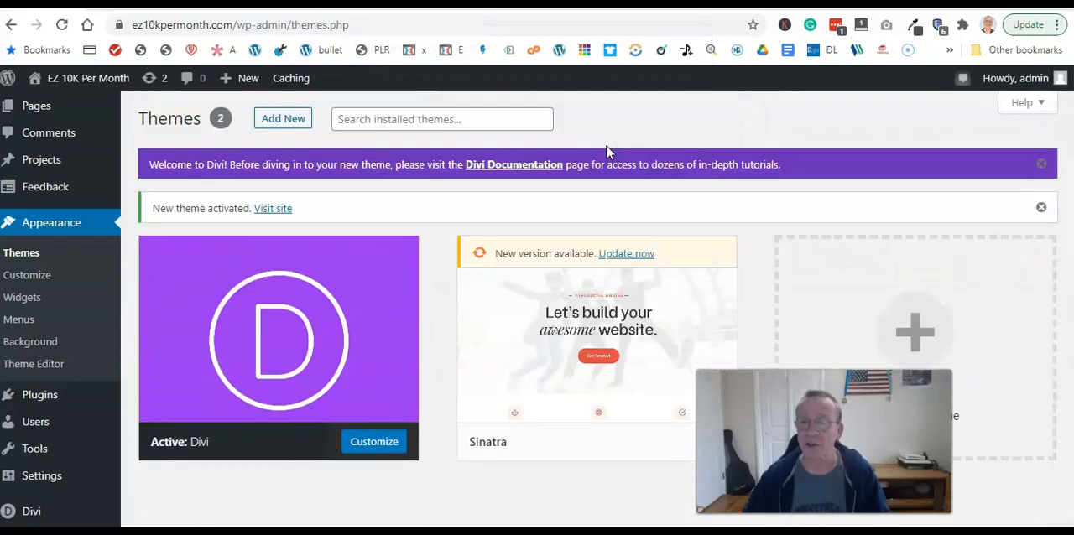
- Delete the Sinatra theme so that only Divi is left installed
{"action": "left_click", "coordinate": [644, 381]}
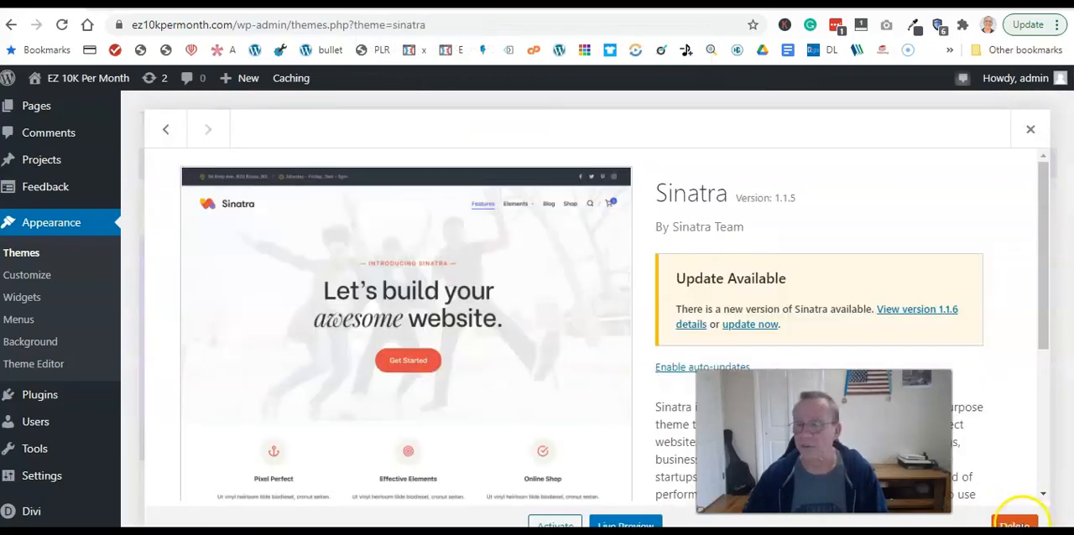
{"action": "left_click", "coordinate": [1016, 524]}
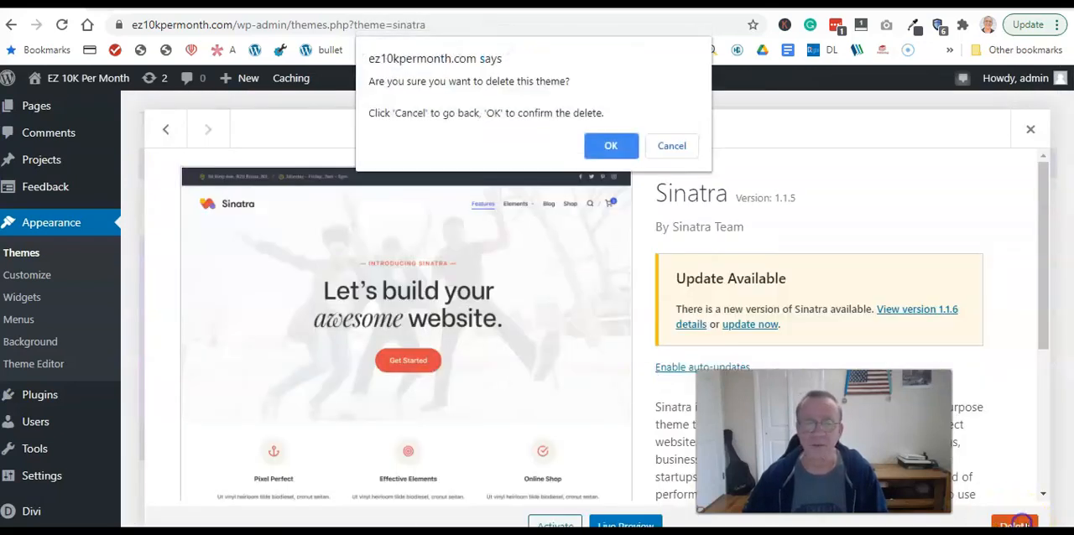
{"action": "left_click", "coordinate": [612, 147]}
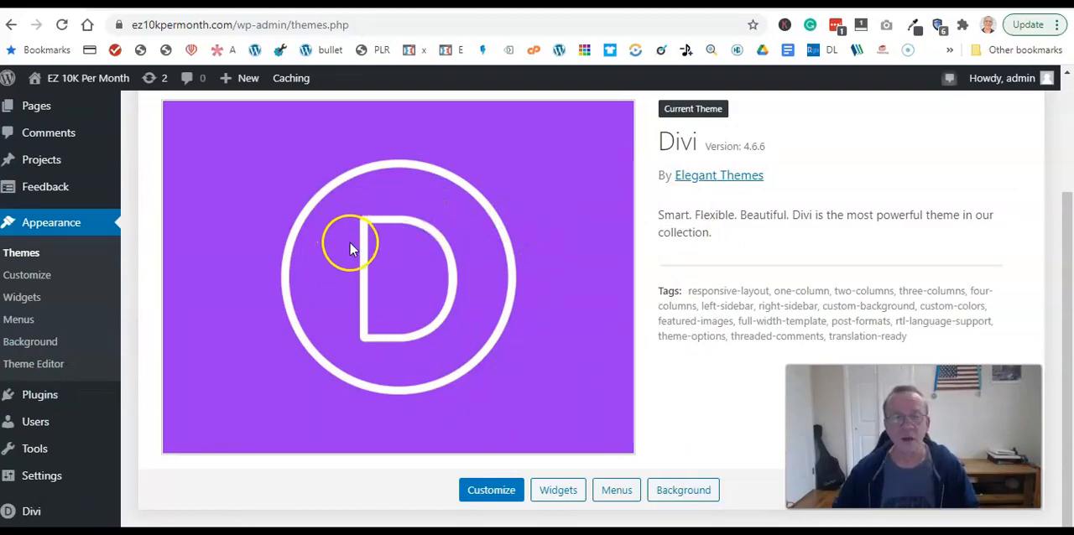
- Open Divi's update settings in the theme options and the Username & API Key page of the Elegant Themes account
{"action": "mouse_move", "coordinate": [34, 519]}
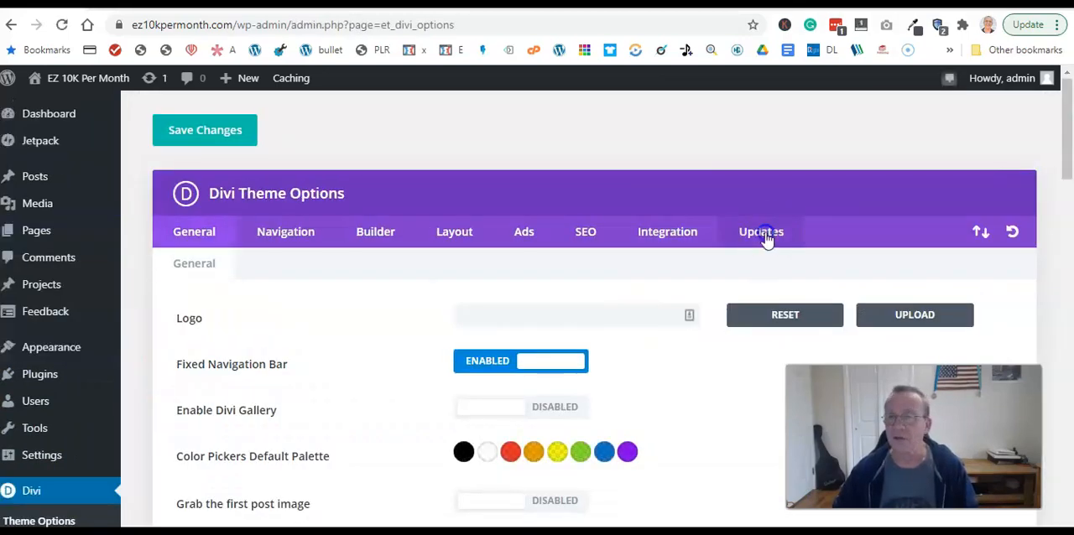
{"action": "left_click", "coordinate": [765, 236]}
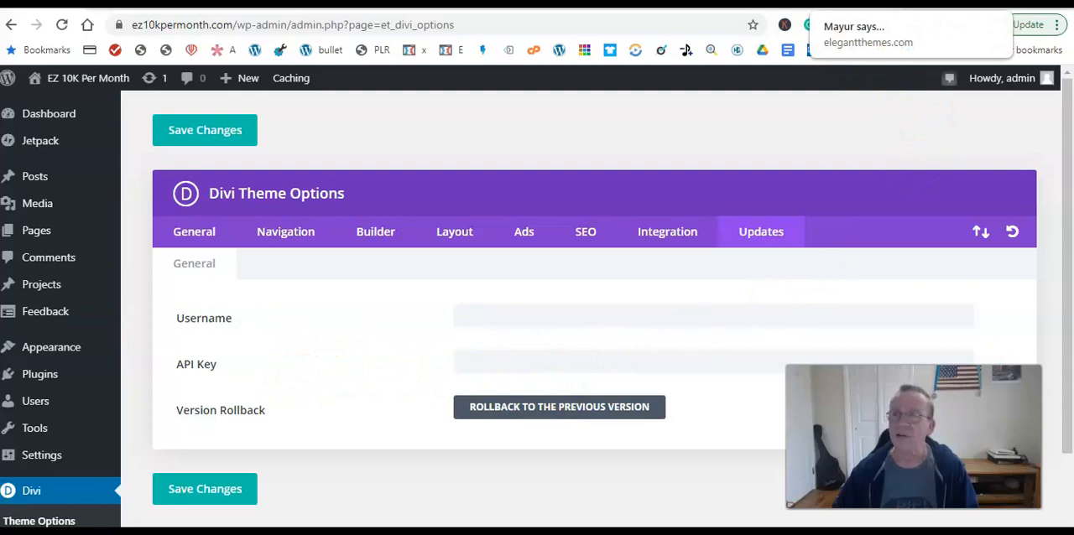
{"action": "left_click", "coordinate": [864, 4]}
{"action": "mouse_move", "coordinate": [759, 84]}
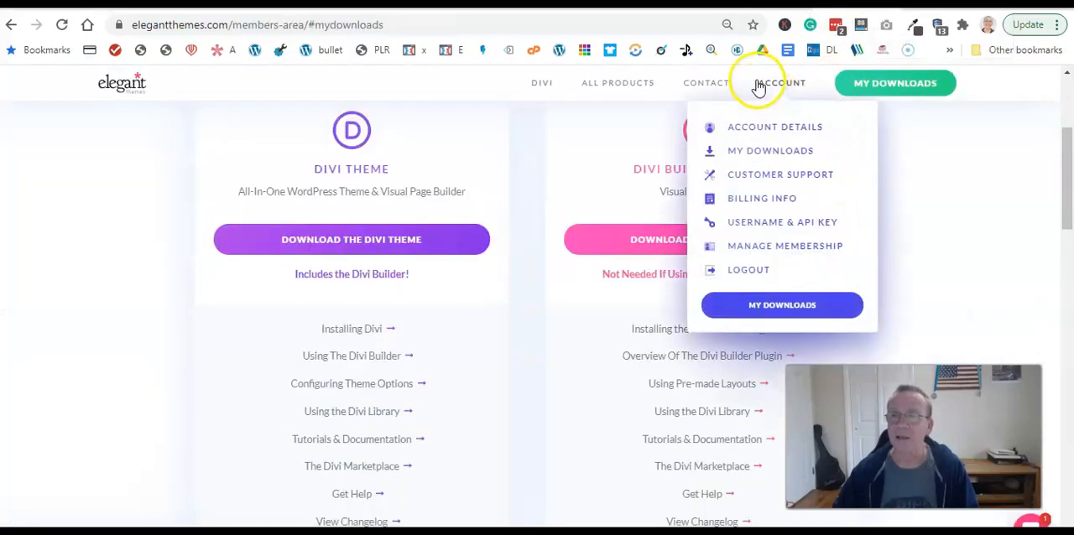
{"action": "left_click", "coordinate": [793, 222]}
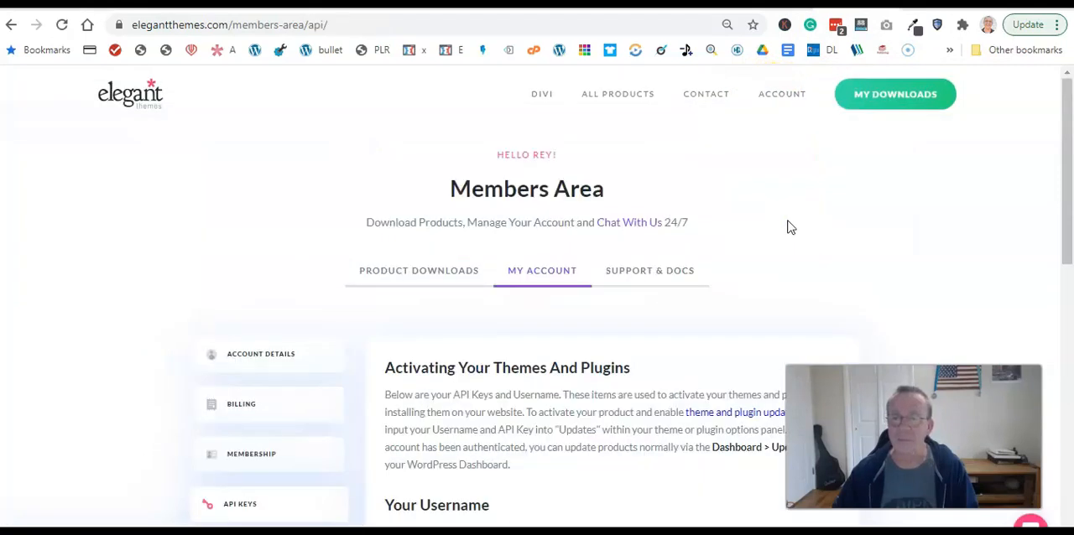
- Copy the Elegant Themes account username into the Username field of Divi's update settings
{"action": "scroll", "coordinate": [621, 302], "scroll_direction": "down", "scroll_amount": 2}
{"action": "left_click", "coordinate": [538, 427]}
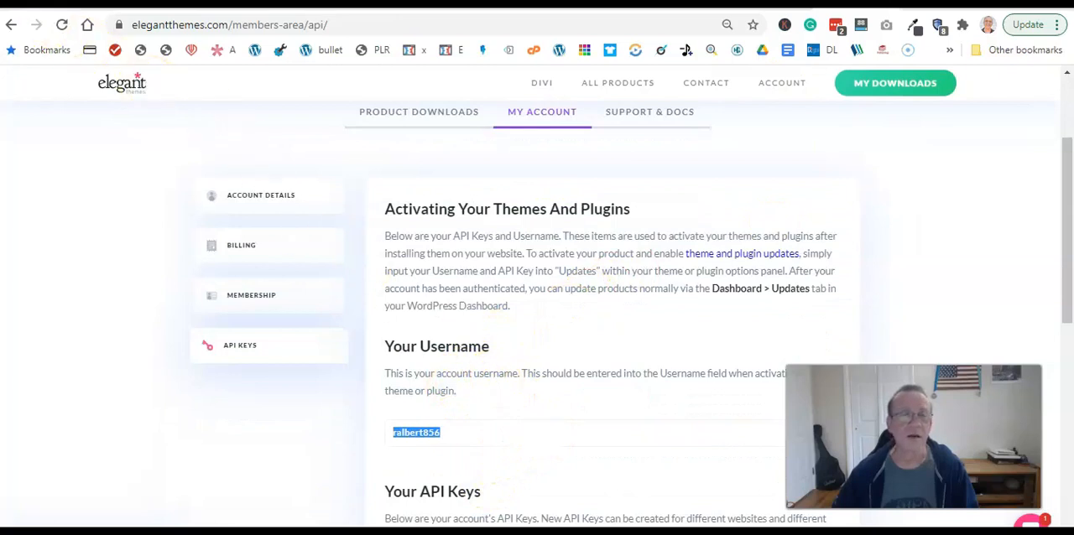
{"action": "left_click", "coordinate": [251, 4]}
{"action": "left_click", "coordinate": [310, 323]}
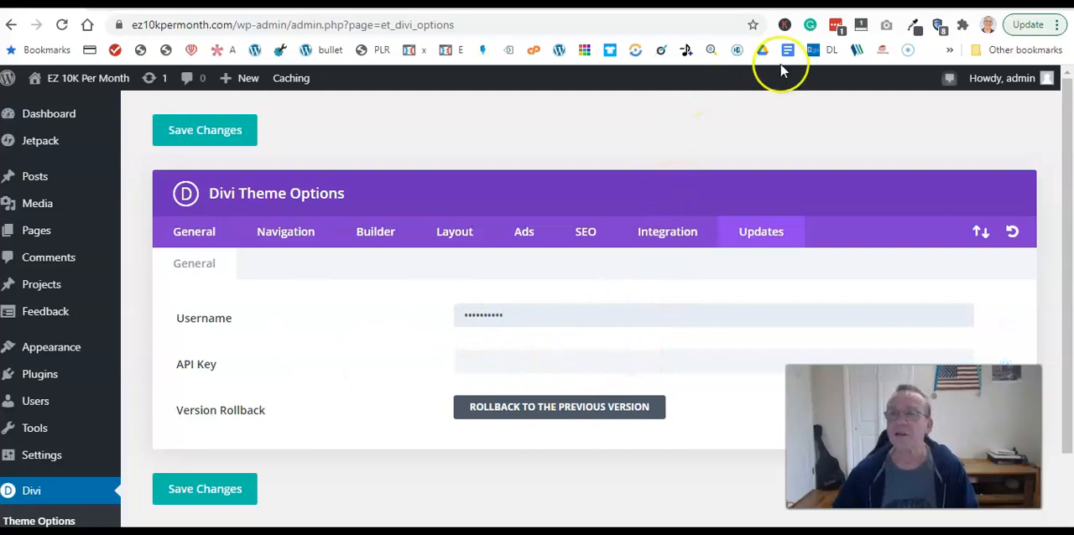
- Copy the account's API key from Elegant Themes into Divi's API Key field and save the theme options
{"action": "left_click", "coordinate": [868, 4]}
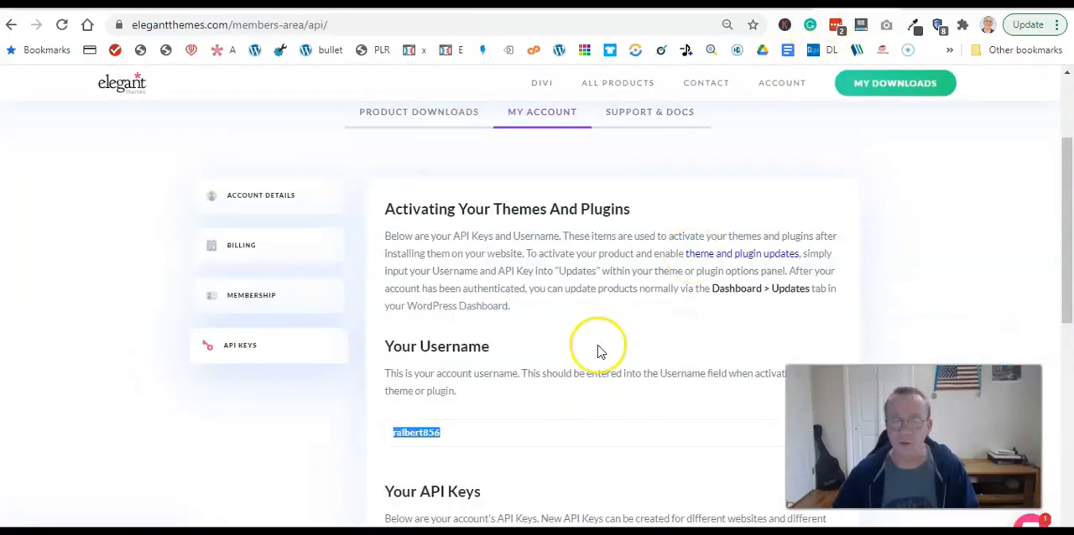
{"action": "scroll", "coordinate": [597, 346], "scroll_direction": "down", "scroll_amount": 1}
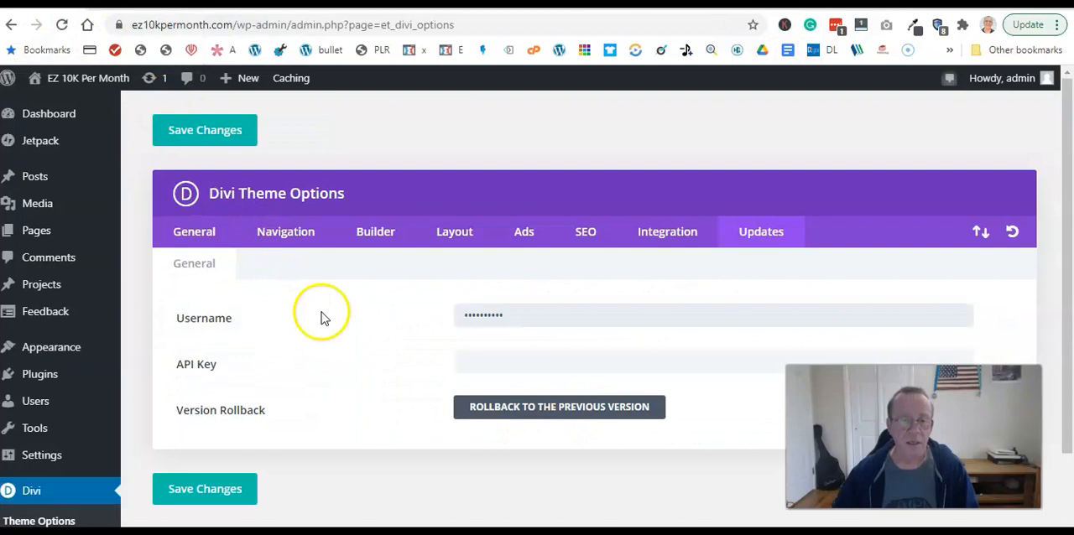
{"action": "left_click", "coordinate": [483, 364]}
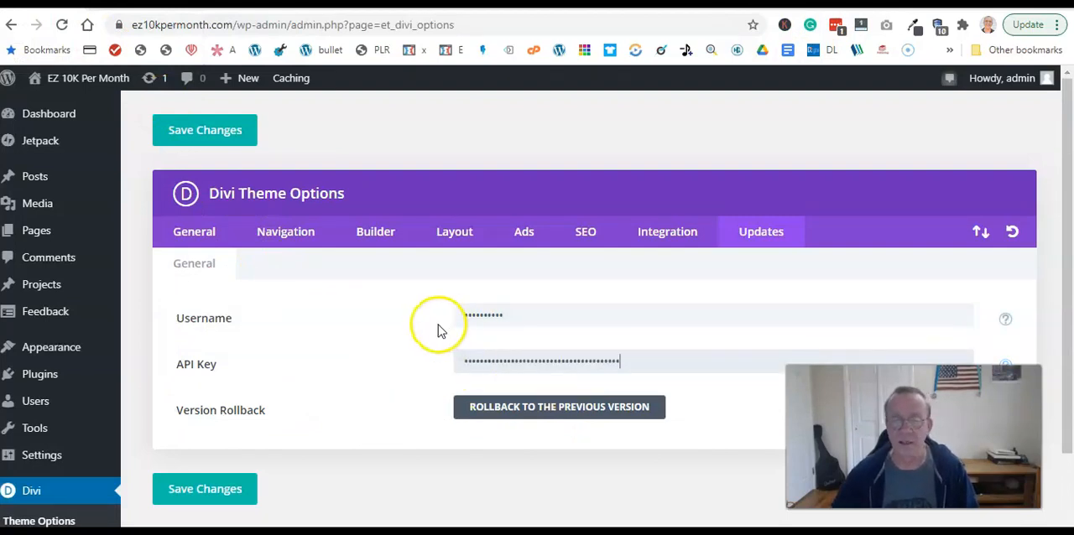
{"action": "left_click", "coordinate": [217, 495]}
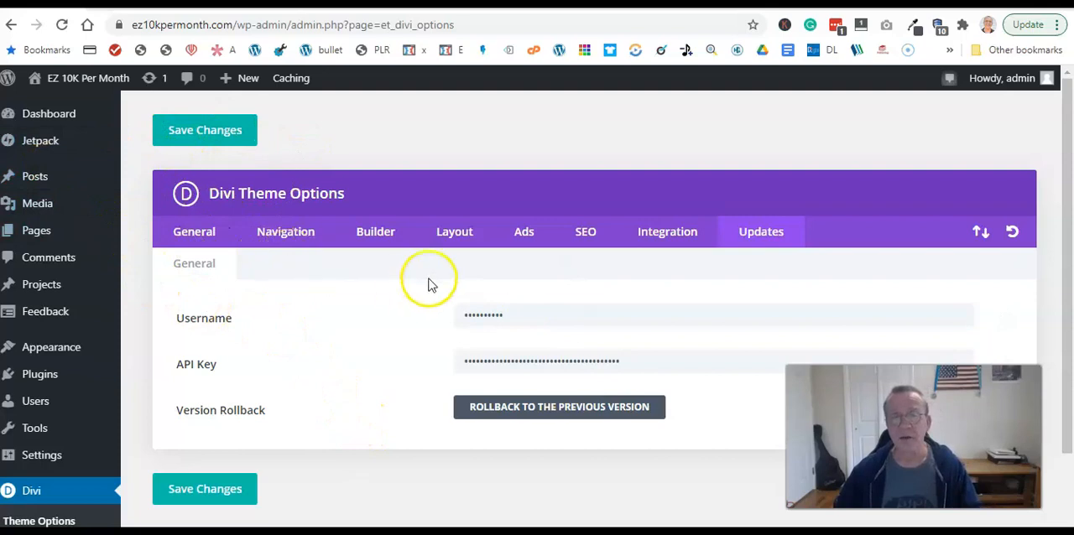
- Return to the site's admin dashboard and create a new page titled "Home"
{"action": "mouse_move", "coordinate": [7, 195]}
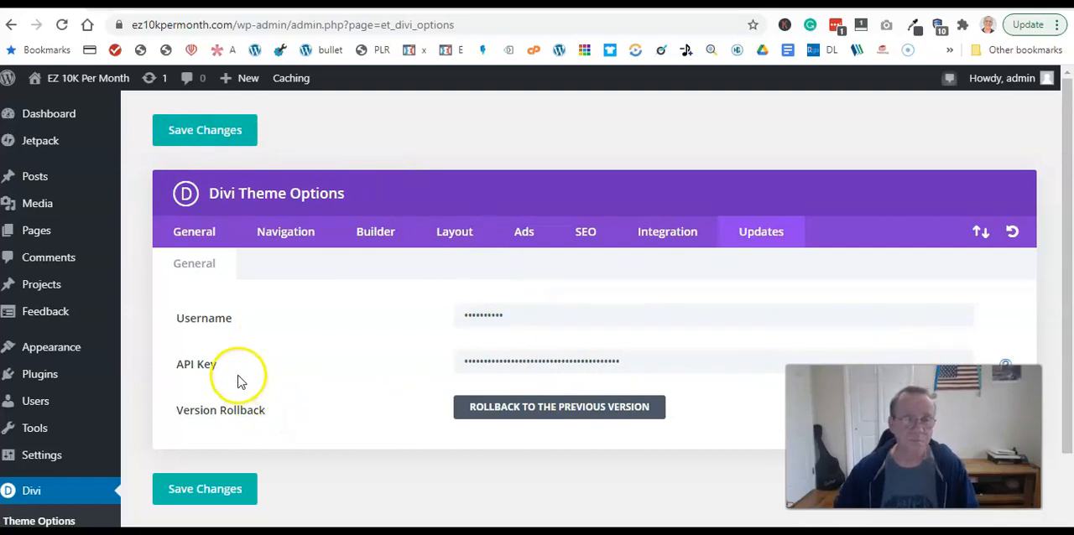
{"action": "mouse_move", "coordinate": [85, 85]}
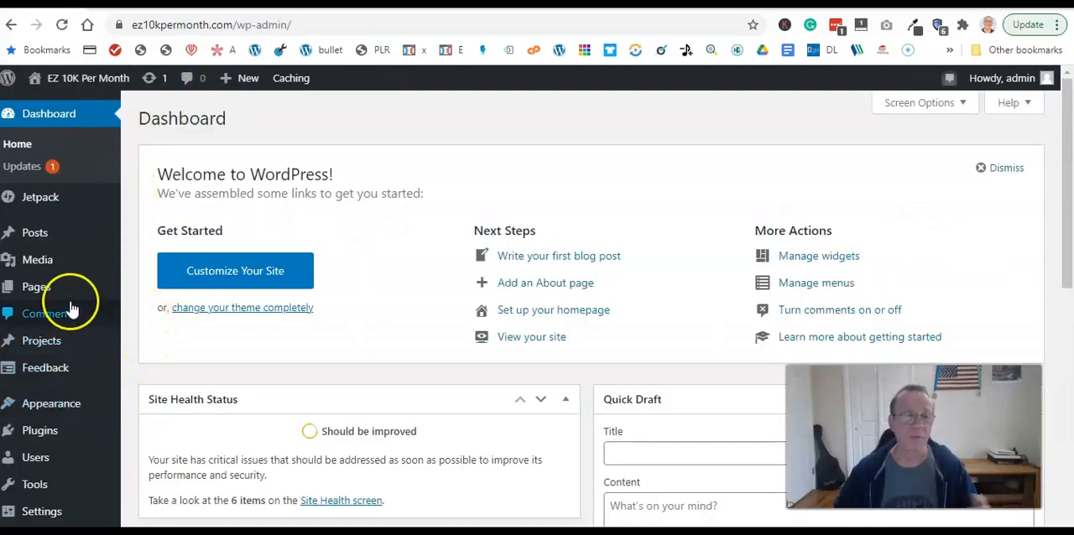
{"action": "mouse_move", "coordinate": [38, 288]}
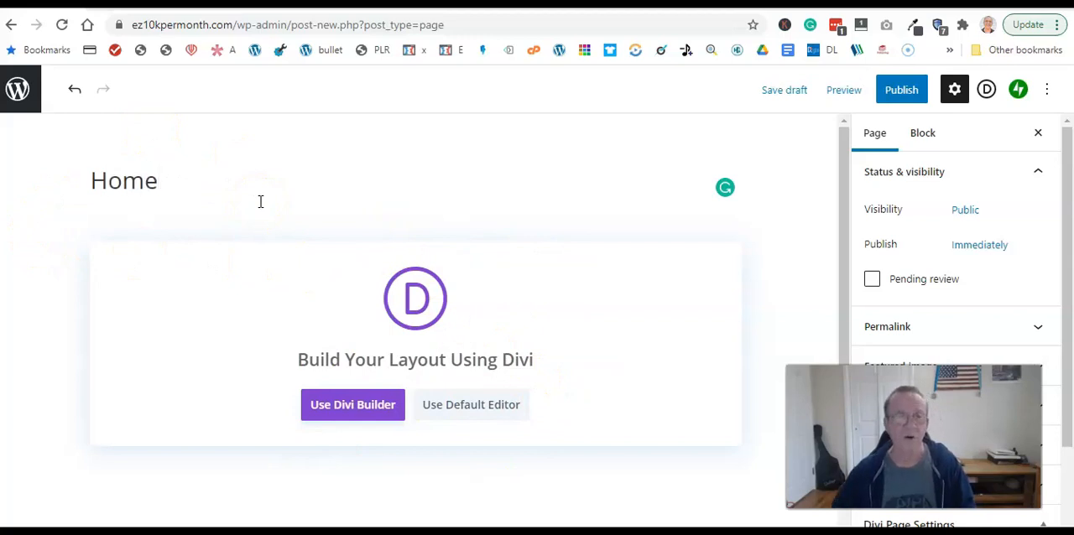
- Set the Home page's template to Blank Page in its page attributes
{"action": "left_click", "coordinate": [900, 94]}
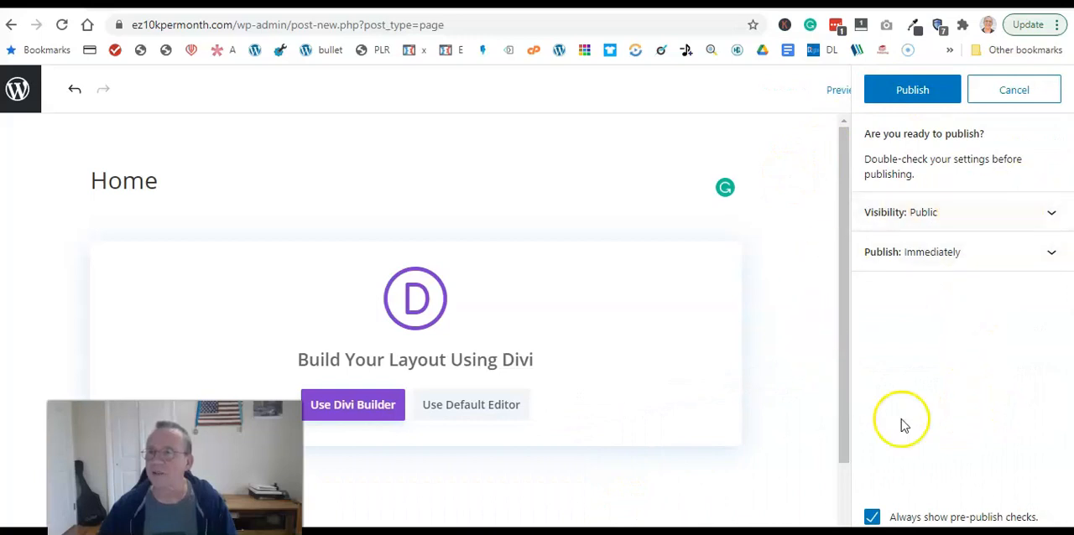
{"action": "left_click", "coordinate": [996, 94]}
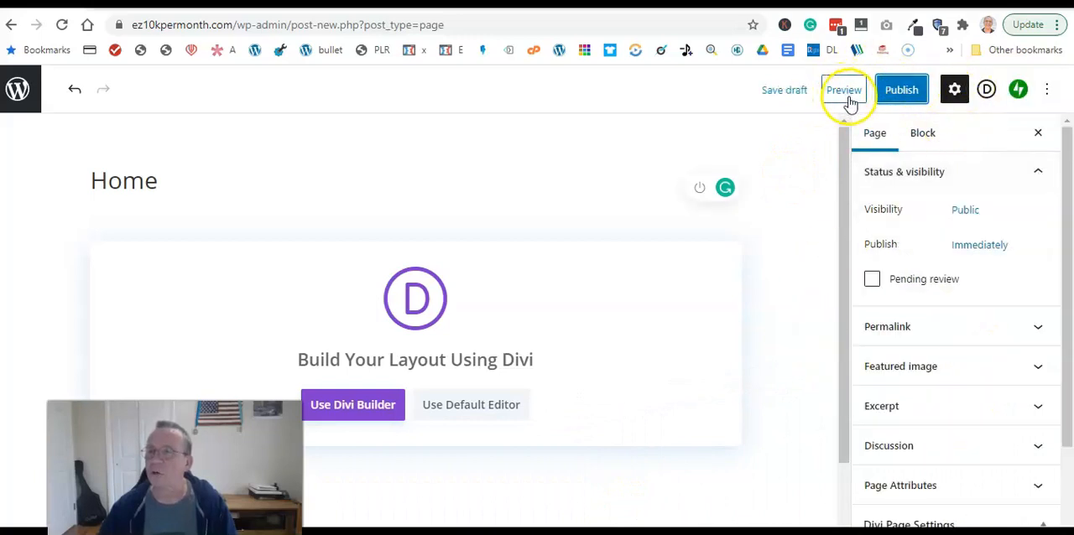
{"action": "scroll", "coordinate": [946, 312], "scroll_direction": "down", "scroll_amount": 1}
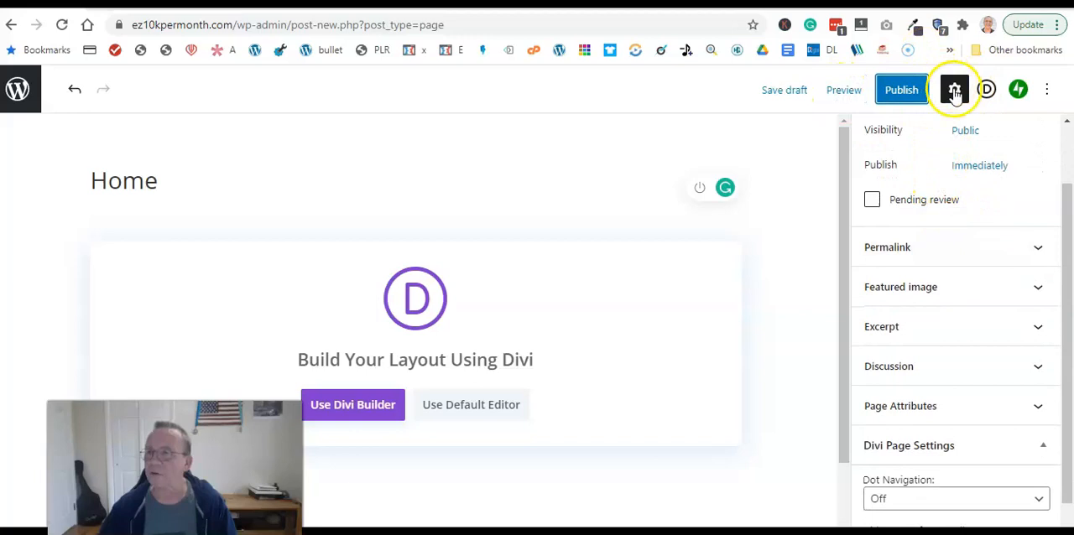
{"action": "scroll", "coordinate": [959, 272], "scroll_direction": "down", "scroll_amount": 1}
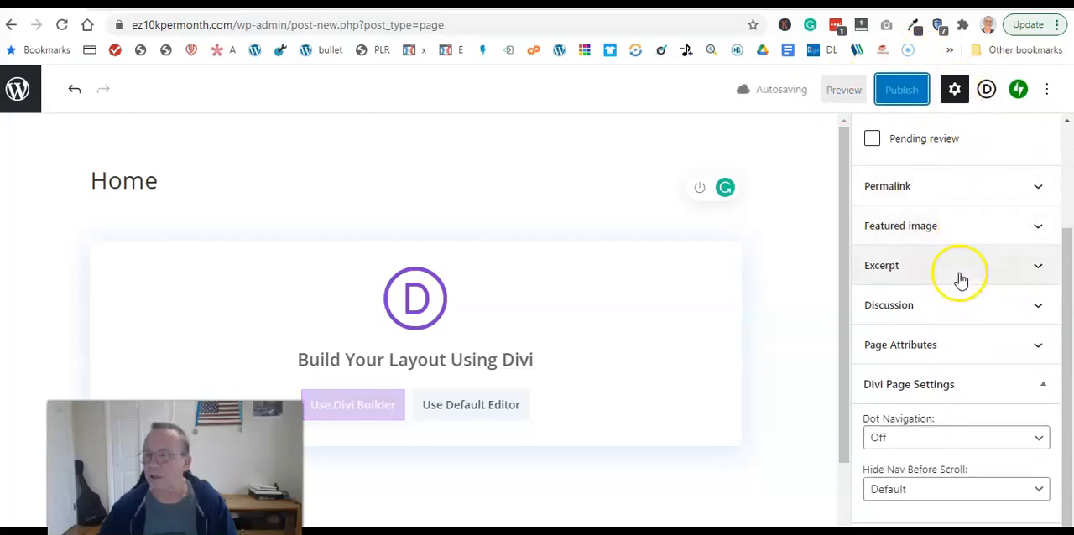
{"action": "scroll", "coordinate": [977, 408], "scroll_direction": "down", "scroll_amount": 1}
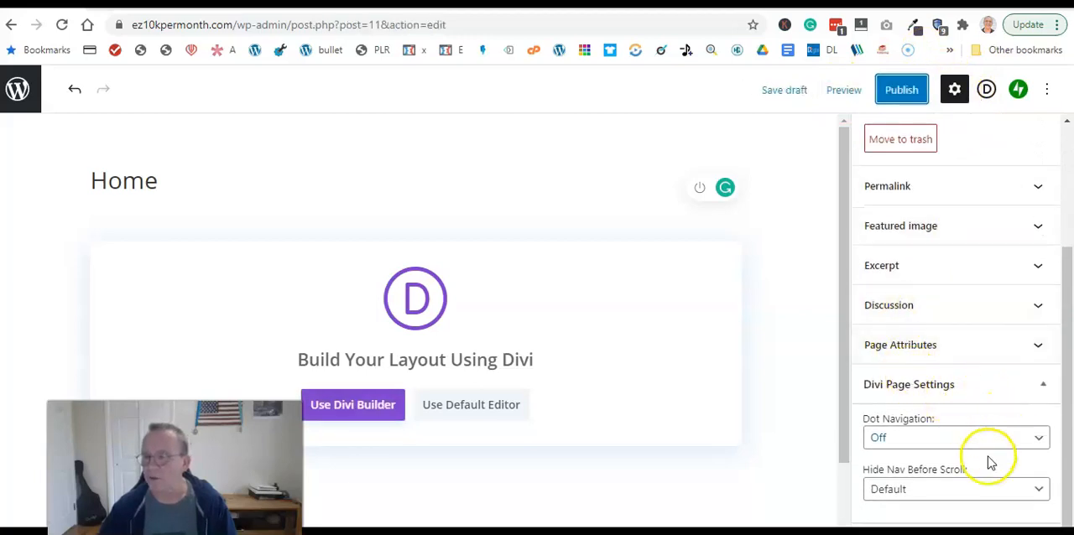
{"action": "left_click", "coordinate": [933, 385]}
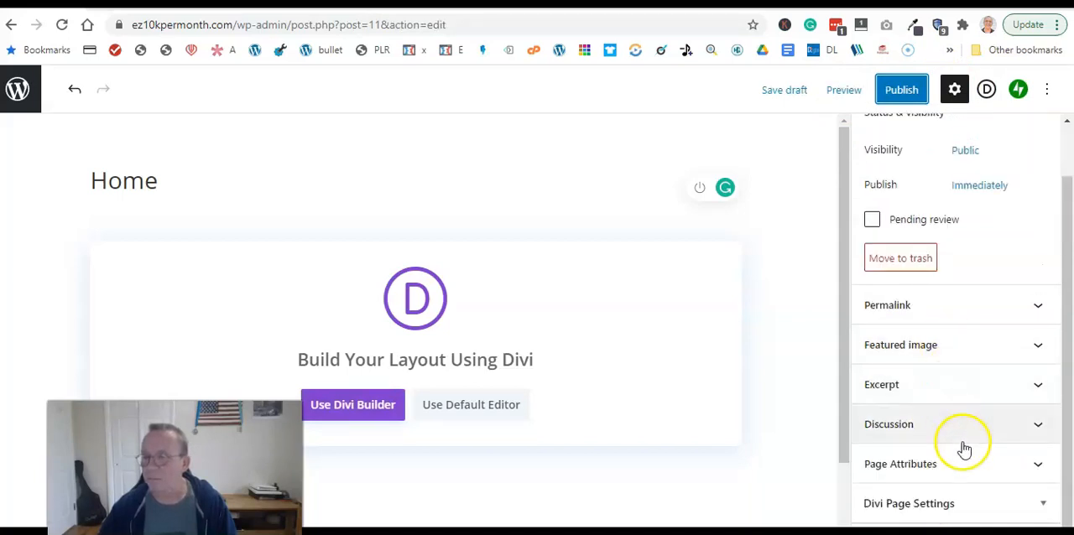
{"action": "left_click", "coordinate": [973, 474]}
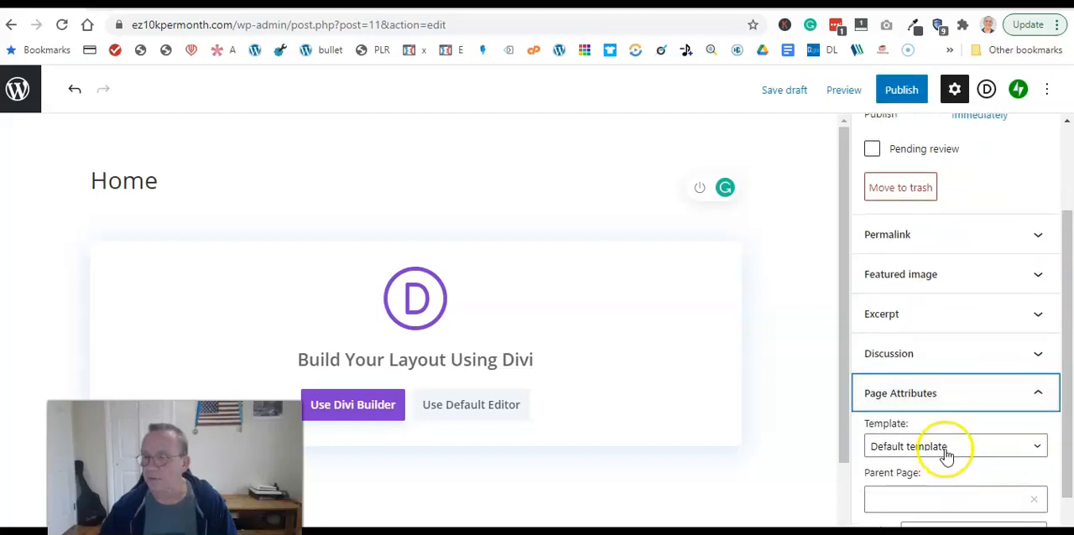
{"action": "left_click", "coordinate": [957, 445]}
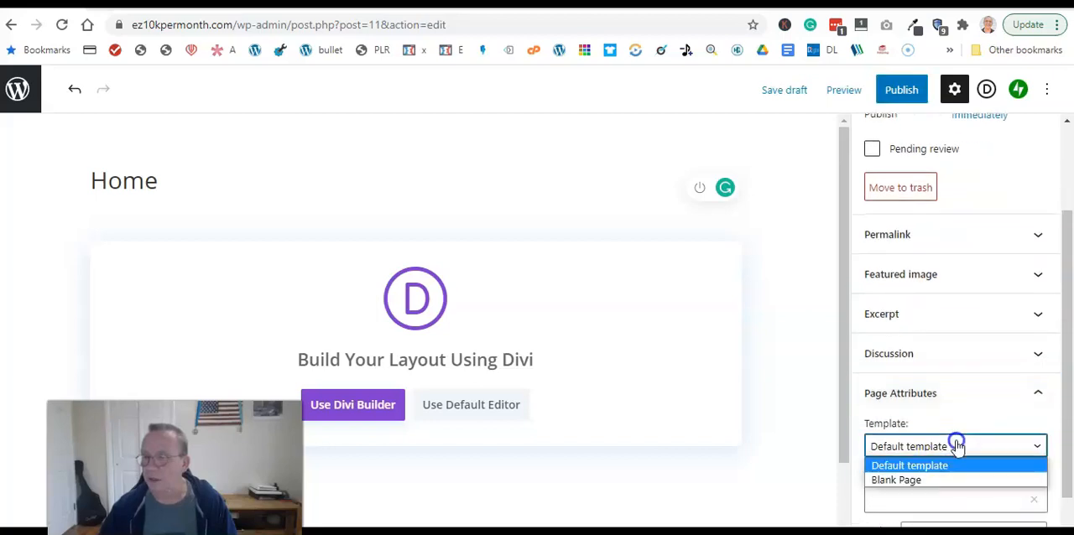
{"action": "left_click", "coordinate": [911, 481]}
- Publish the Home page and open it for editing in the Divi Builder
{"action": "left_click", "coordinate": [897, 94]}
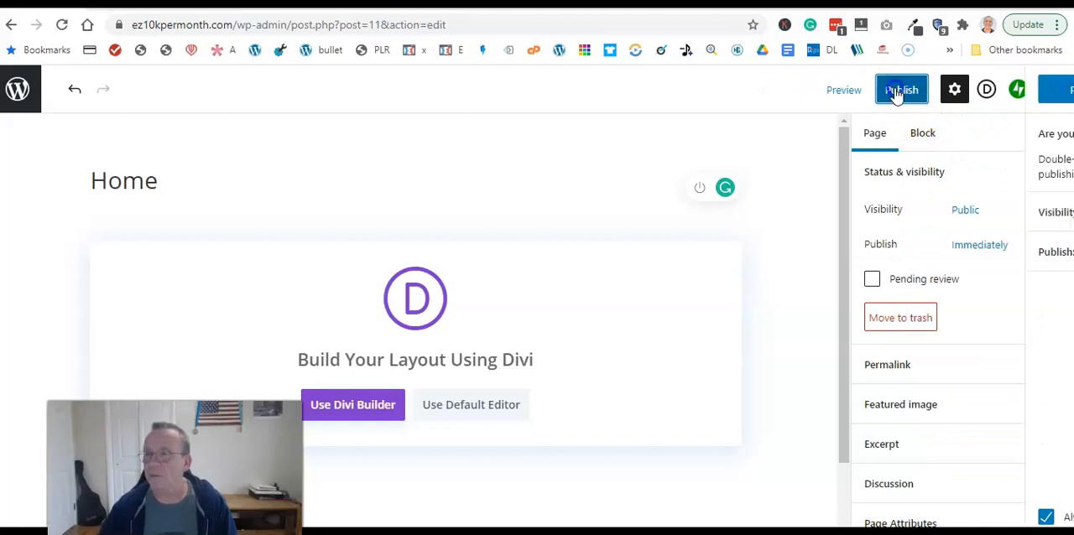
{"action": "left_click", "coordinate": [898, 92]}
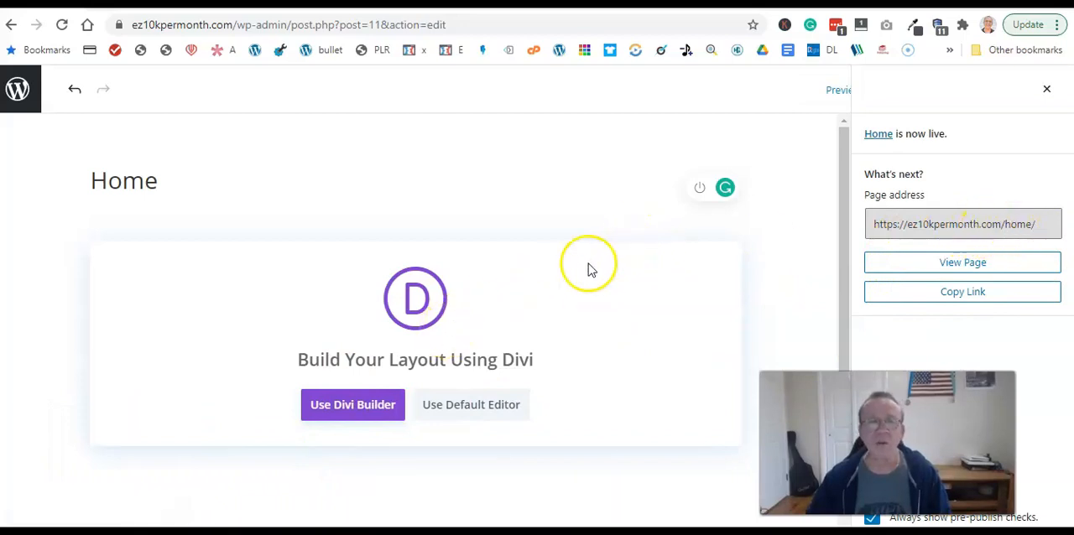
{"action": "left_click", "coordinate": [343, 408]}
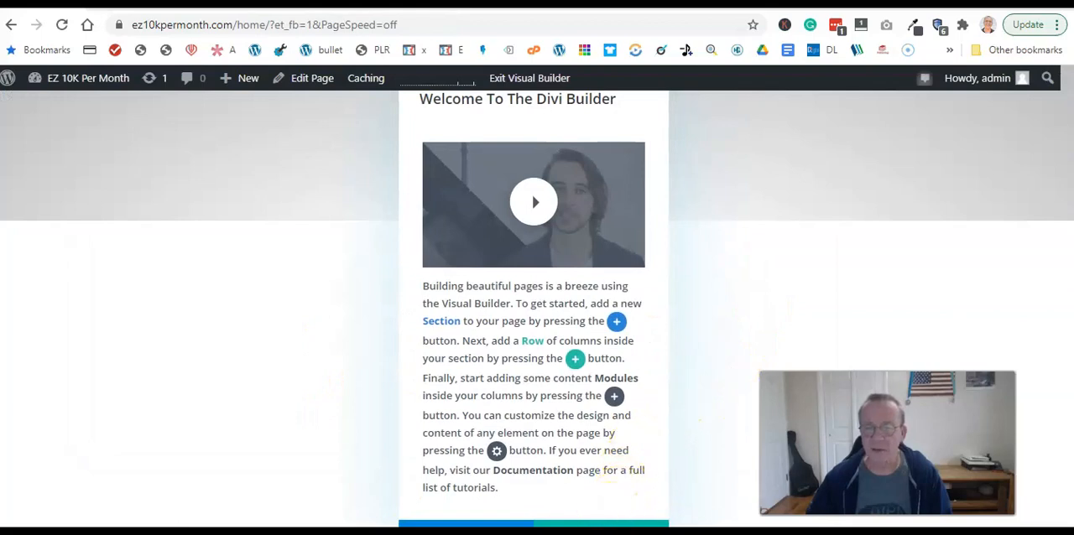
- Skip the Divi Builder's introductory tour and browse the premade layouts for the Home page
{"action": "left_click", "coordinate": [601, 525]}
{"action": "left_click", "coordinate": [373, 522]}
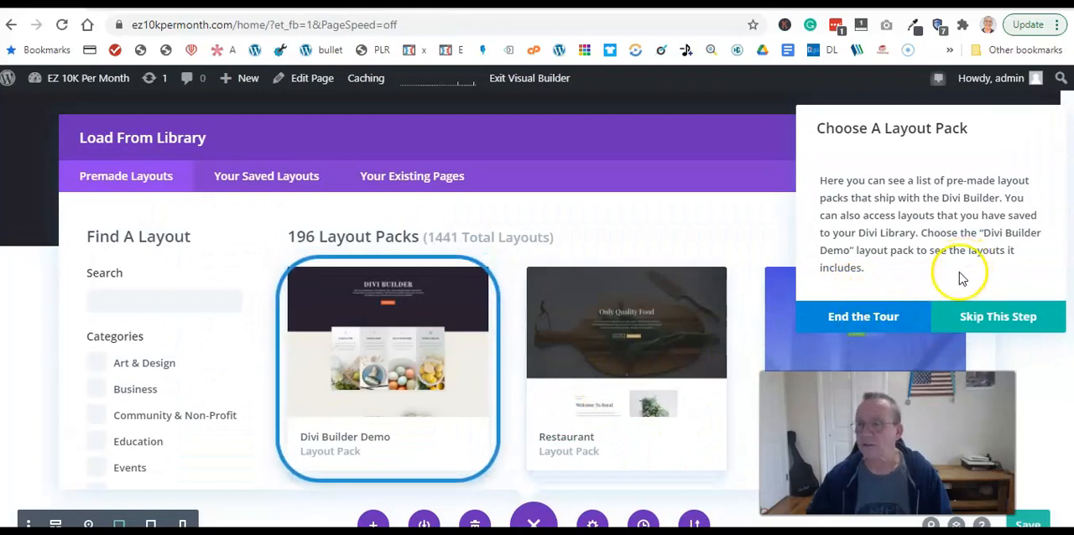
{"action": "left_click", "coordinate": [973, 318]}
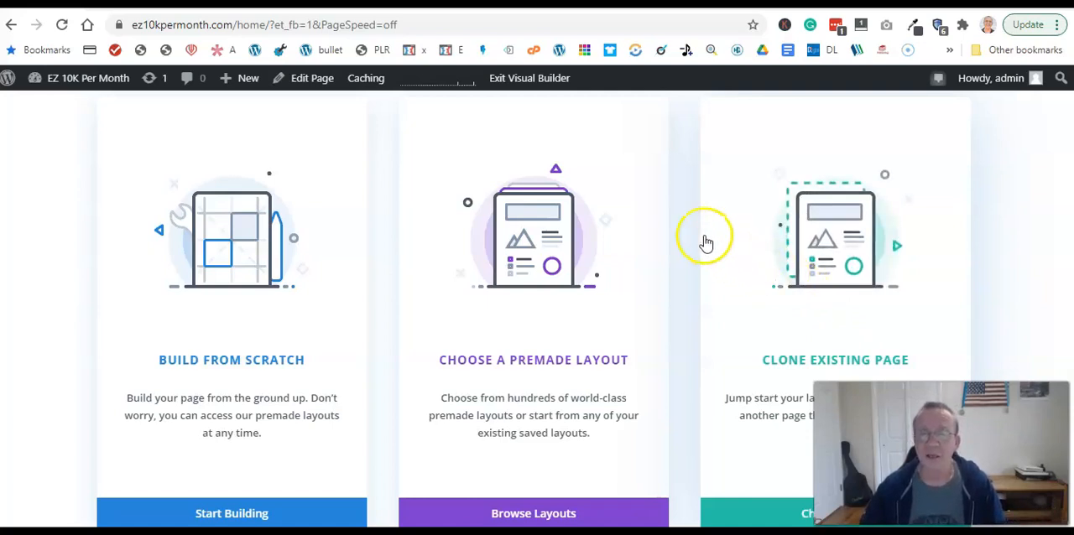
{"action": "left_click", "coordinate": [547, 344]}
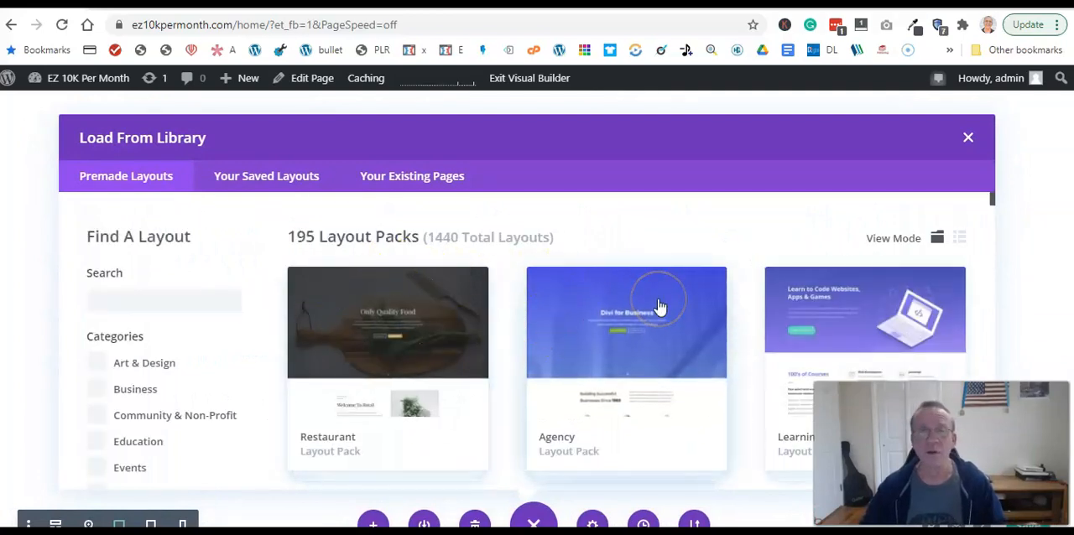
- Look through the premade layout packs in the library to compare the available site designs
{"action": "scroll", "coordinate": [659, 306], "scroll_direction": "down", "scroll_amount": 1}
{"action": "scroll", "coordinate": [659, 306], "scroll_direction": "up", "scroll_amount": 1}
{"action": "scroll", "coordinate": [660, 306], "scroll_direction": "down", "scroll_amount": 2}
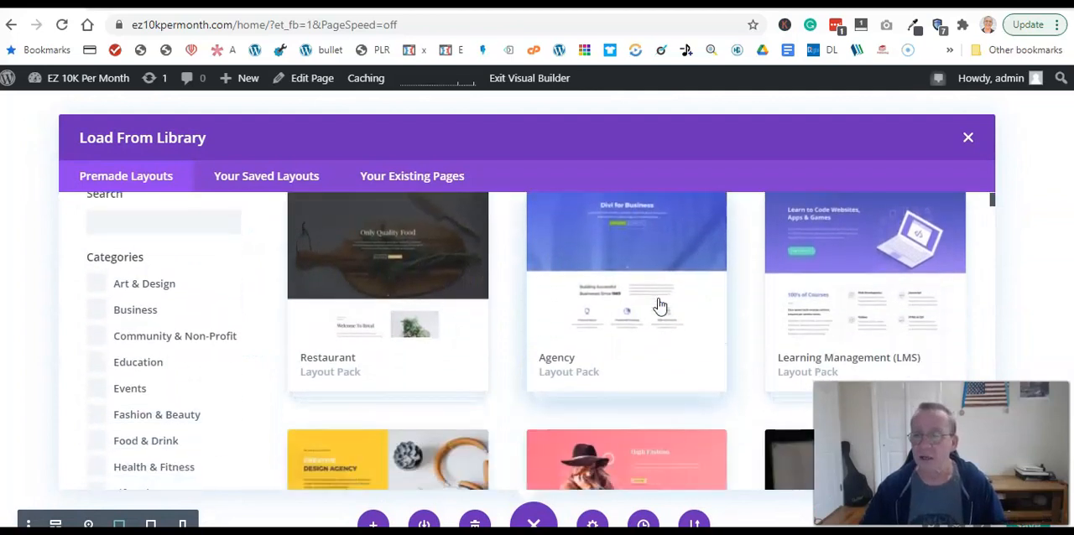
{"action": "scroll", "coordinate": [659, 305], "scroll_direction": "up", "scroll_amount": 1}
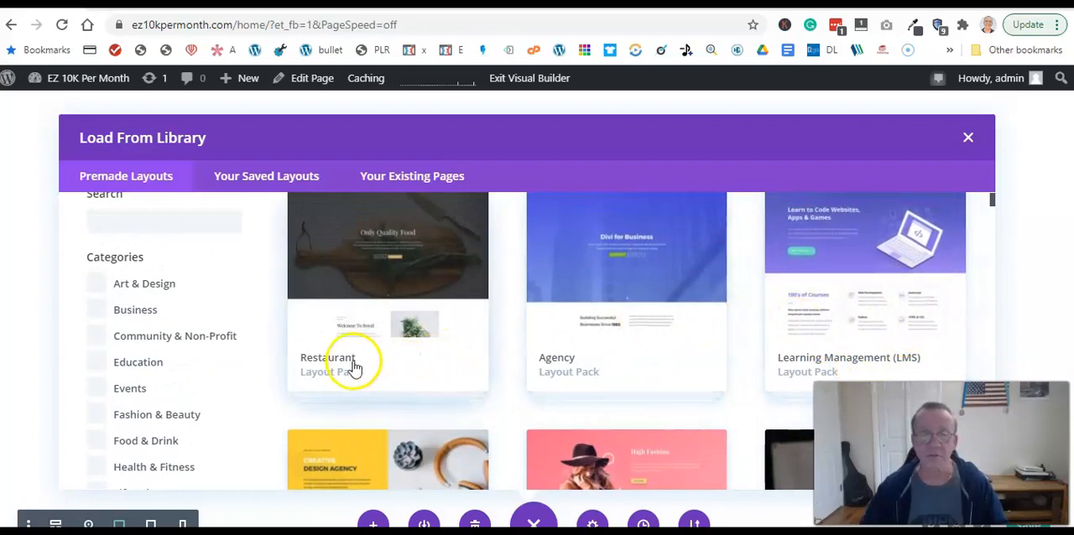
{"action": "scroll", "coordinate": [599, 340], "scroll_direction": "down", "scroll_amount": 3}
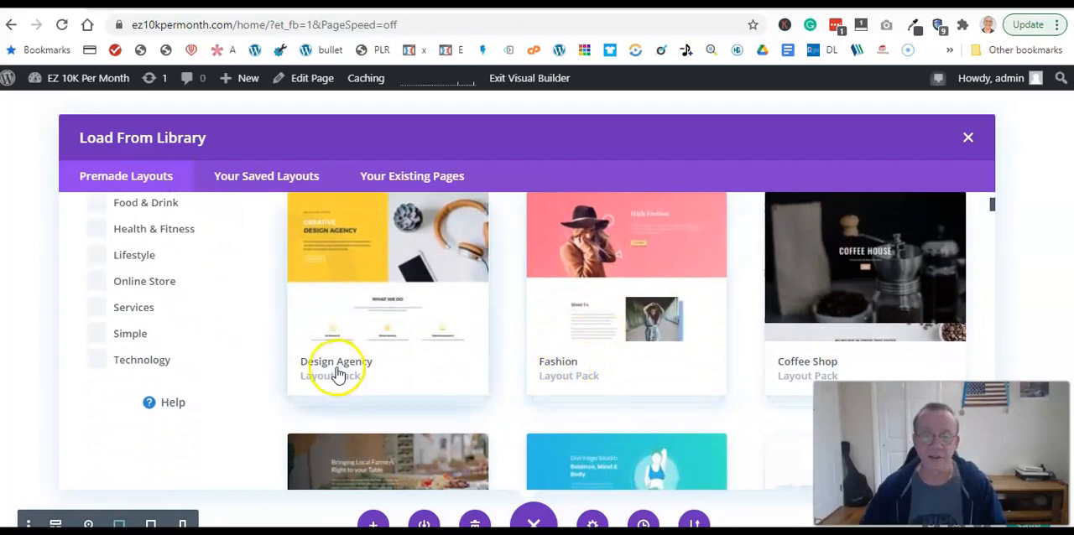
{"action": "scroll", "coordinate": [551, 343], "scroll_direction": "down", "scroll_amount": 3}
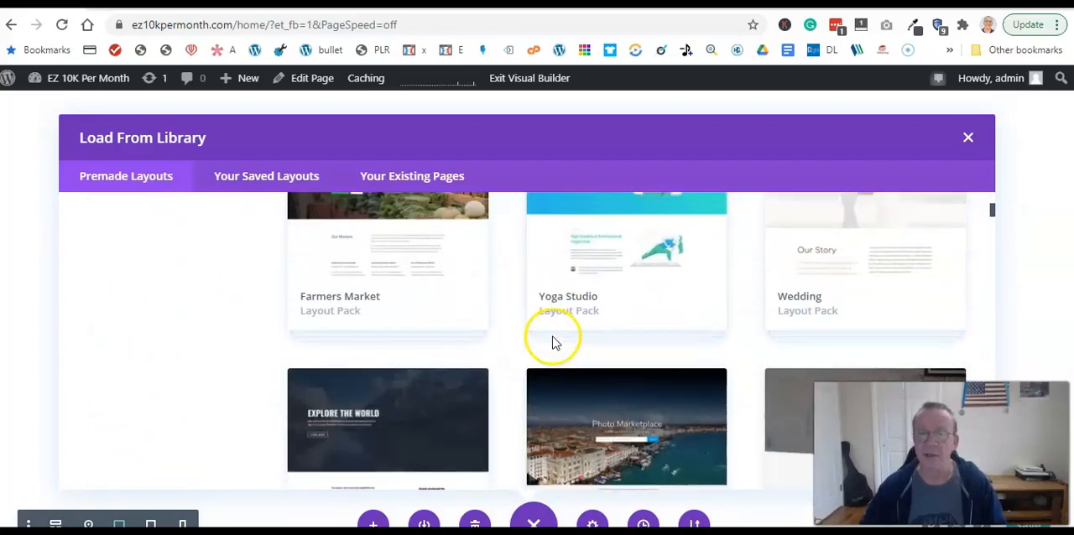
{"action": "scroll", "coordinate": [552, 341], "scroll_direction": "down", "scroll_amount": 3}
{"action": "scroll", "coordinate": [552, 340], "scroll_direction": "up", "scroll_amount": 10}
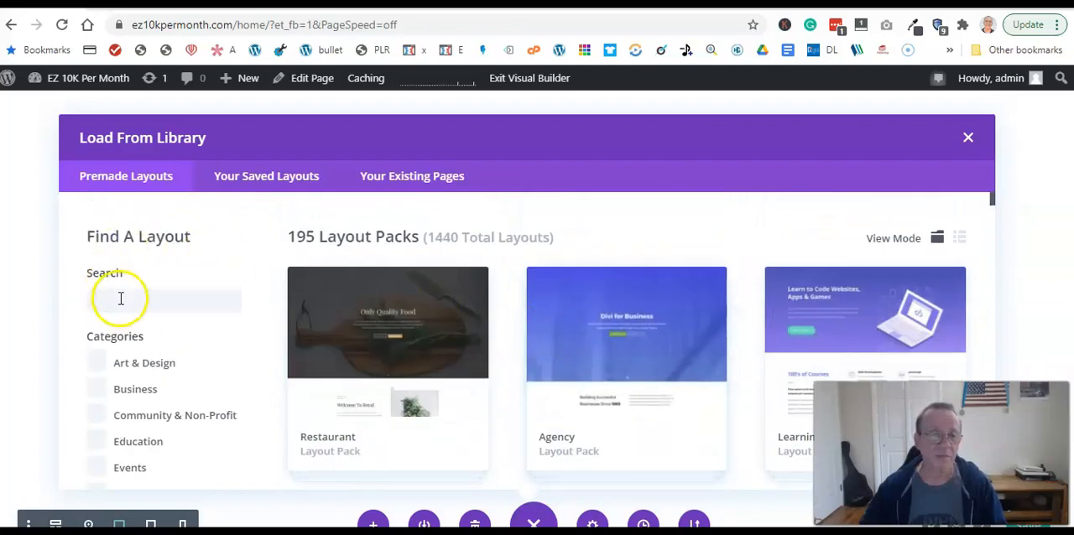
- Search the premade layouts for "handy" and look through the matching page layouts
{"action": "left_click", "coordinate": [121, 300]}
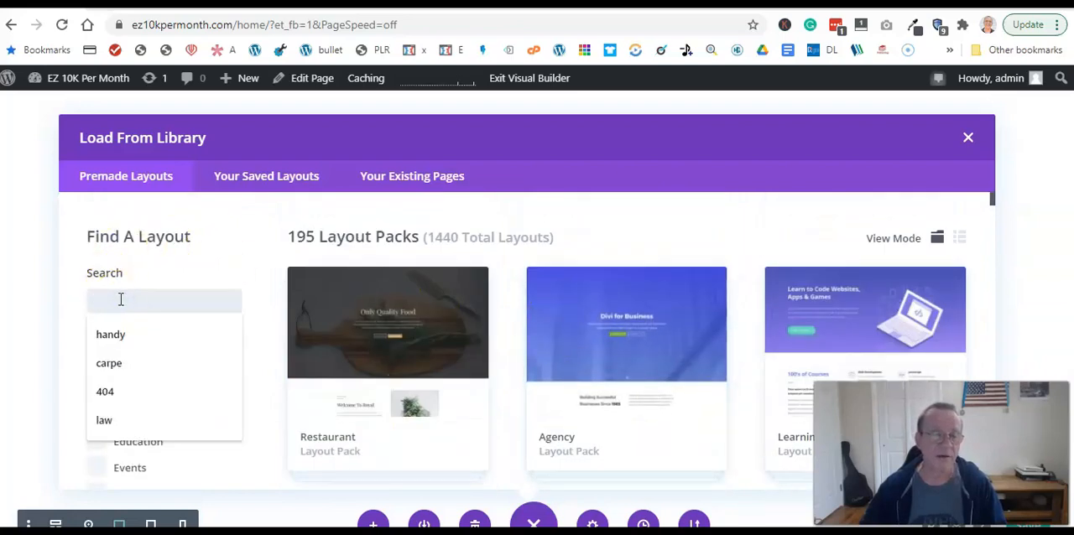
{"action": "left_click", "coordinate": [112, 335]}
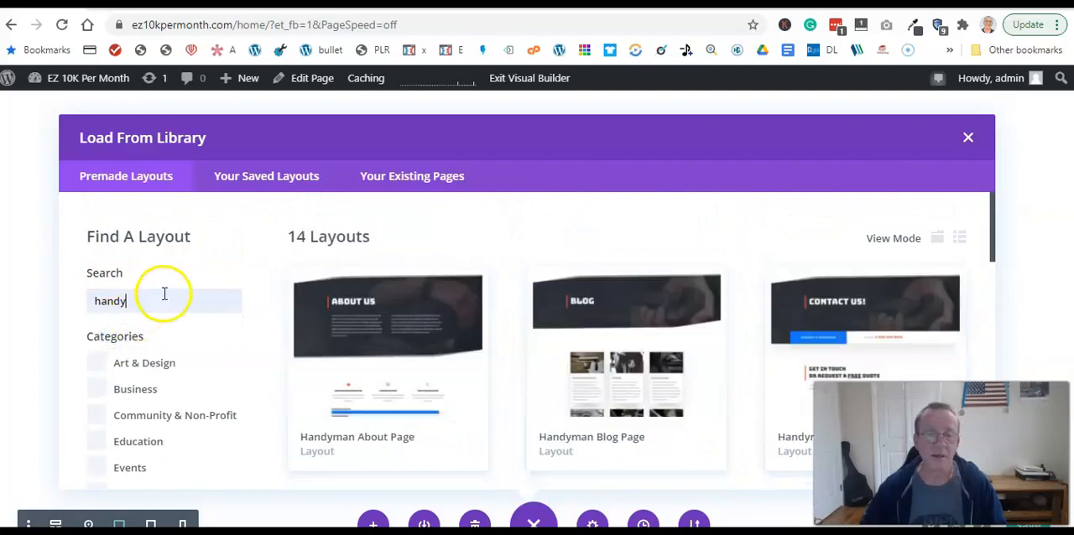
{"action": "scroll", "coordinate": [394, 333], "scroll_direction": "down", "scroll_amount": 1}
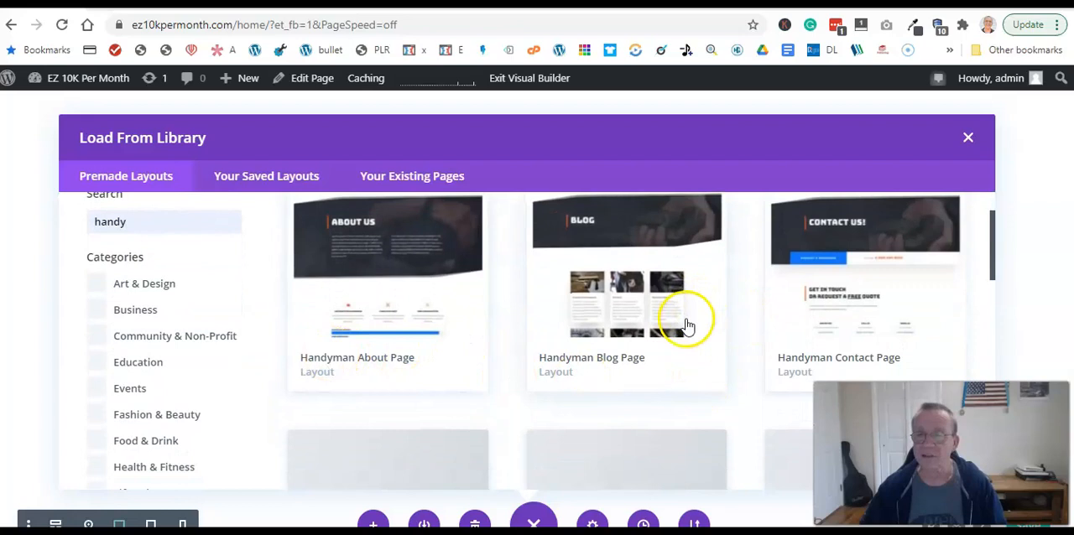
{"action": "scroll", "coordinate": [688, 329], "scroll_direction": "up", "scroll_amount": 1}
{"action": "scroll", "coordinate": [679, 335], "scroll_direction": "down", "scroll_amount": 3}
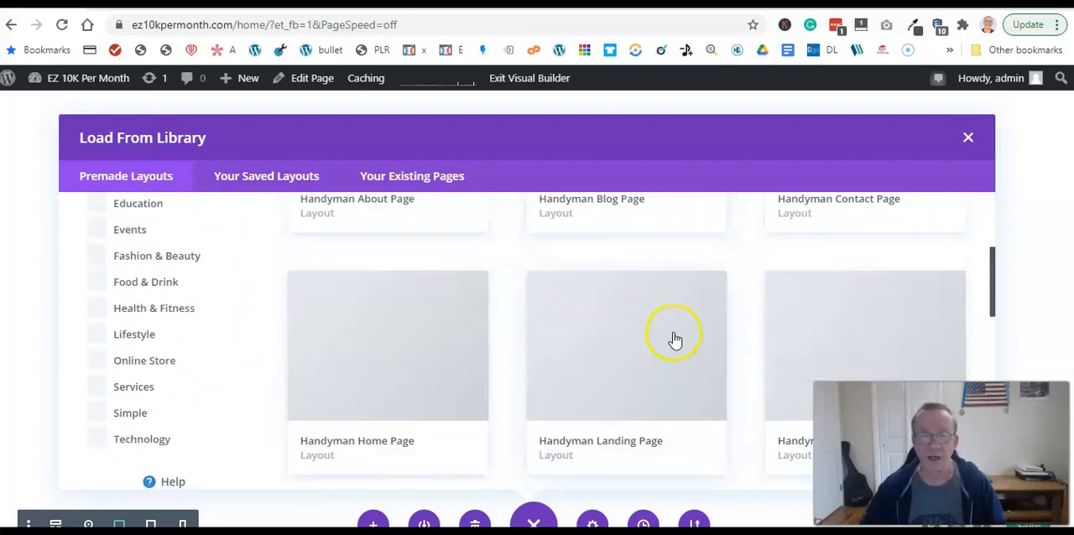
{"action": "scroll", "coordinate": [675, 340], "scroll_direction": "down", "scroll_amount": 3}
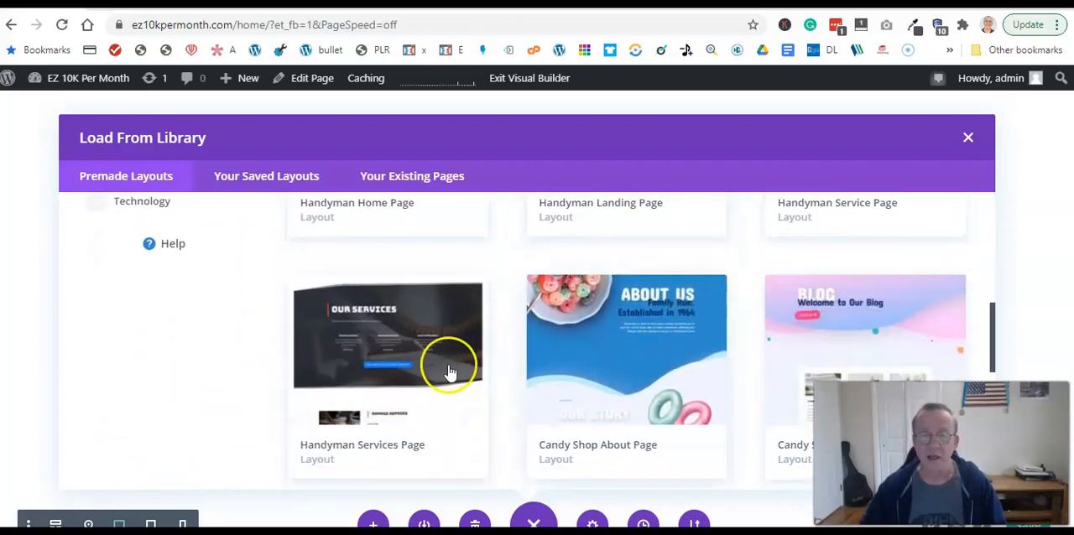
{"action": "scroll", "coordinate": [676, 356], "scroll_direction": "down", "scroll_amount": 5}
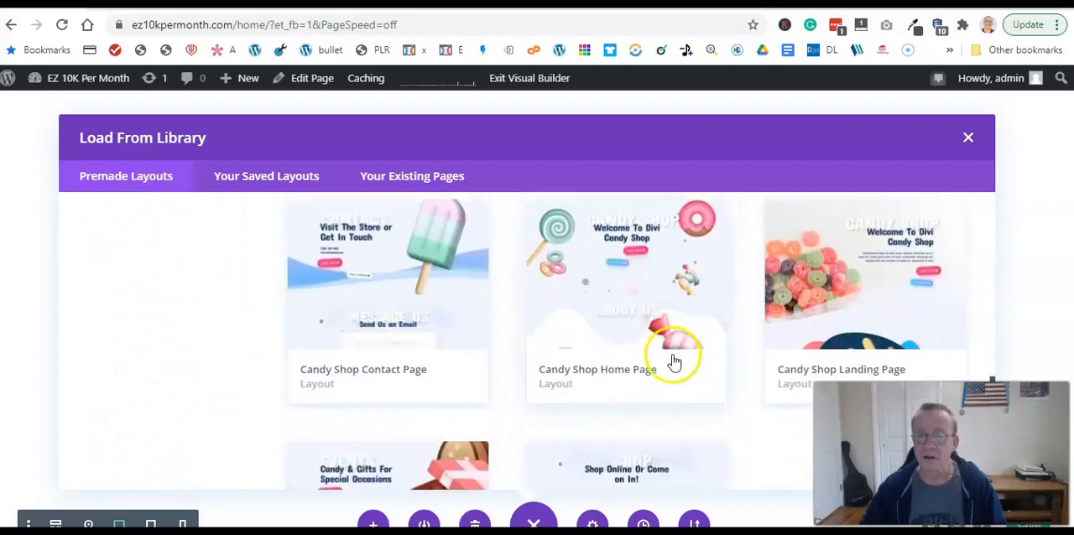
{"action": "scroll", "coordinate": [375, 337], "scroll_direction": "up", "scroll_amount": 3}
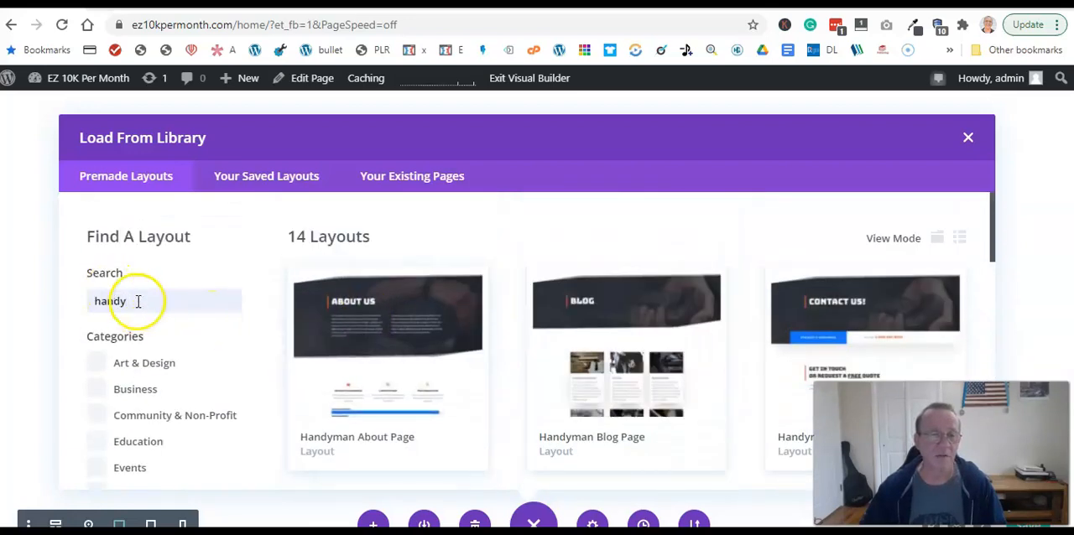
- Clear the layout search and look further through the full collection of layout packs
{"action": "left_click", "coordinate": [137, 302]}
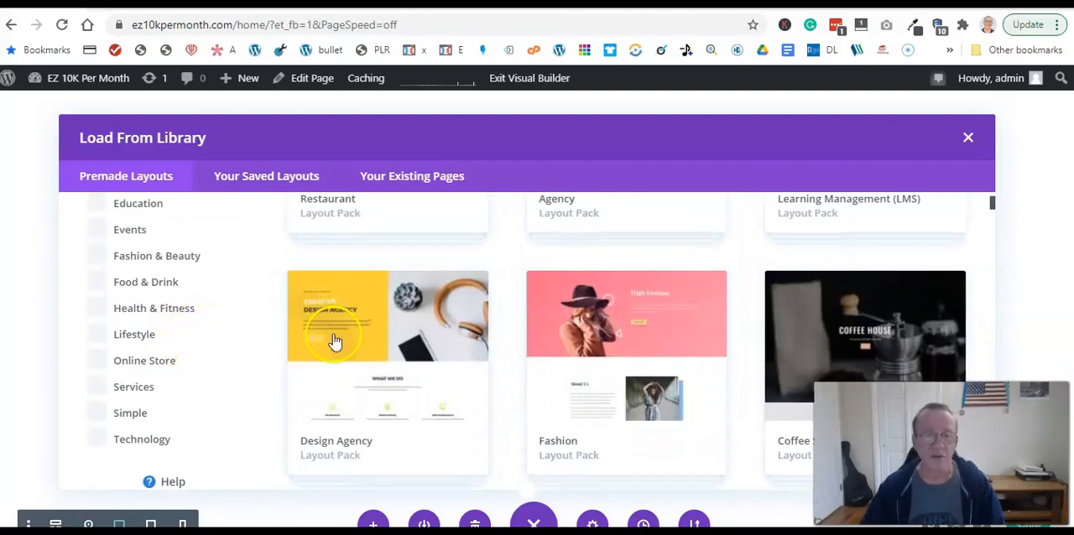
{"action": "scroll", "coordinate": [334, 342], "scroll_direction": "down", "scroll_amount": 10}
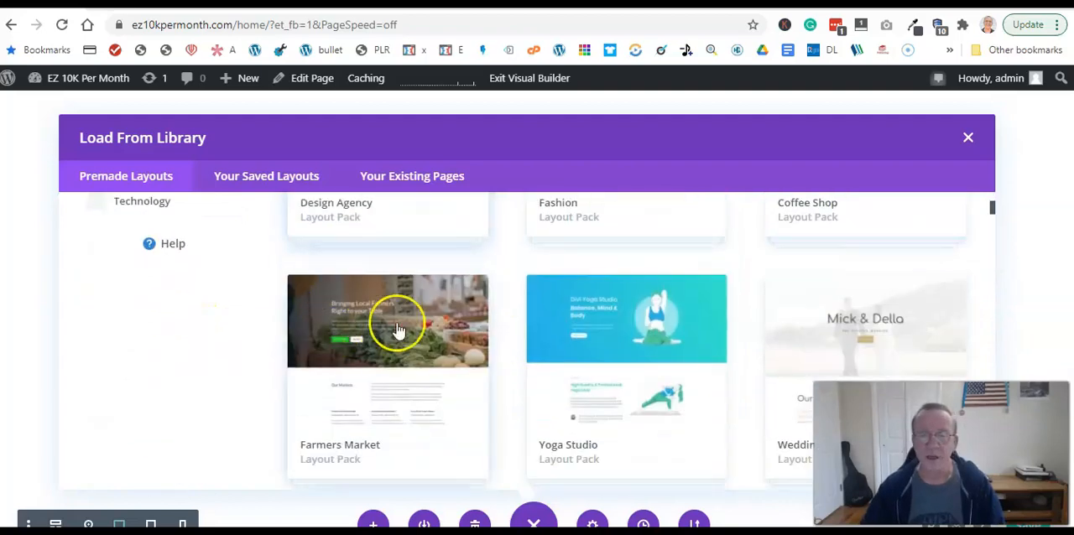
{"action": "scroll", "coordinate": [522, 337], "scroll_direction": "down", "scroll_amount": 8}
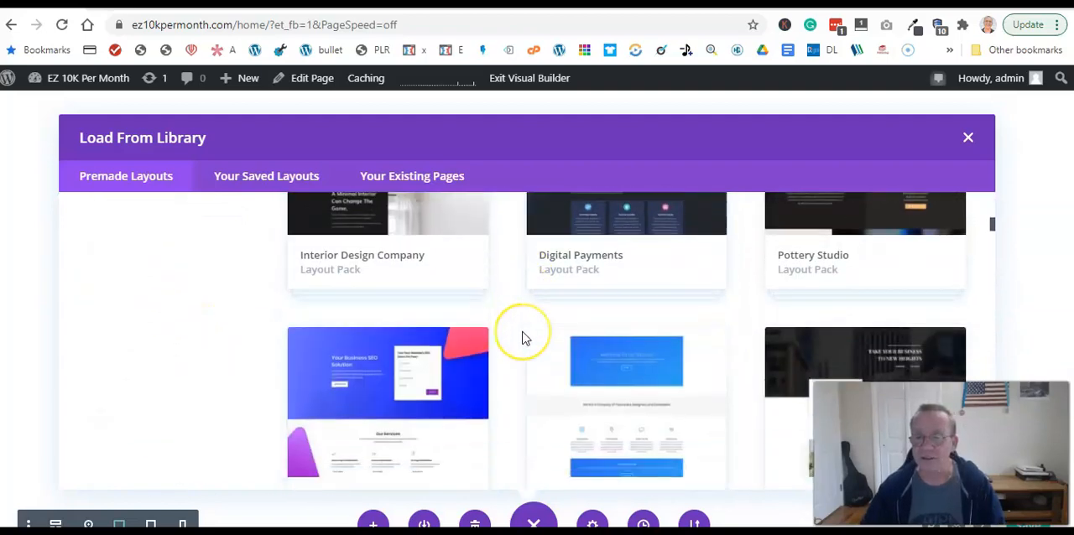
{"action": "scroll", "coordinate": [522, 337], "scroll_direction": "down", "scroll_amount": 3}
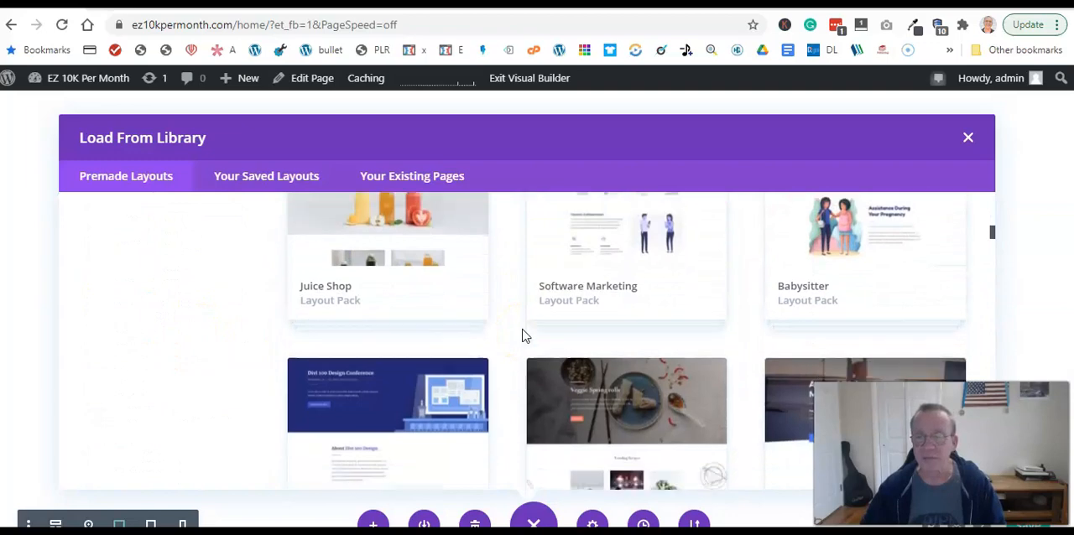
{"action": "scroll", "coordinate": [520, 338], "scroll_direction": "down", "scroll_amount": 2}
{"action": "scroll", "coordinate": [517, 330], "scroll_direction": "up", "scroll_amount": 16}
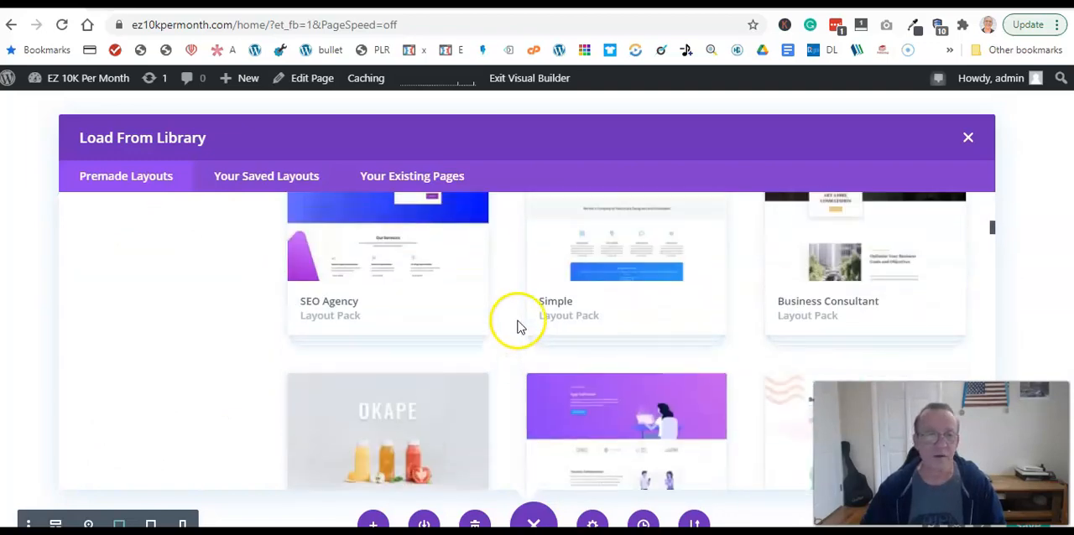
{"action": "scroll", "coordinate": [514, 308], "scroll_direction": "up", "scroll_amount": 5}
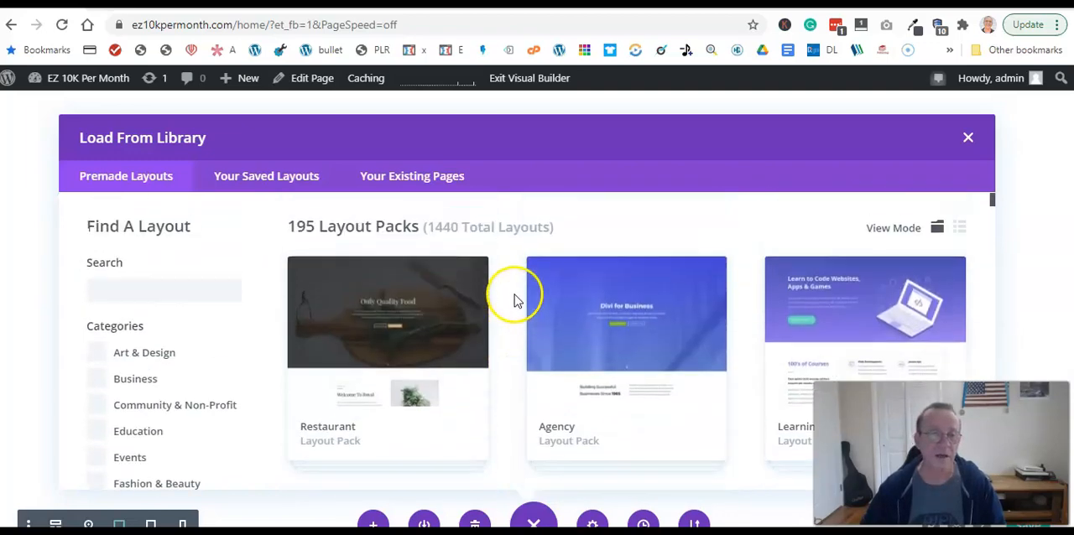
- Search the premade layouts for "Business" and look over the matching page layouts
{"action": "left_click", "coordinate": [139, 302]}
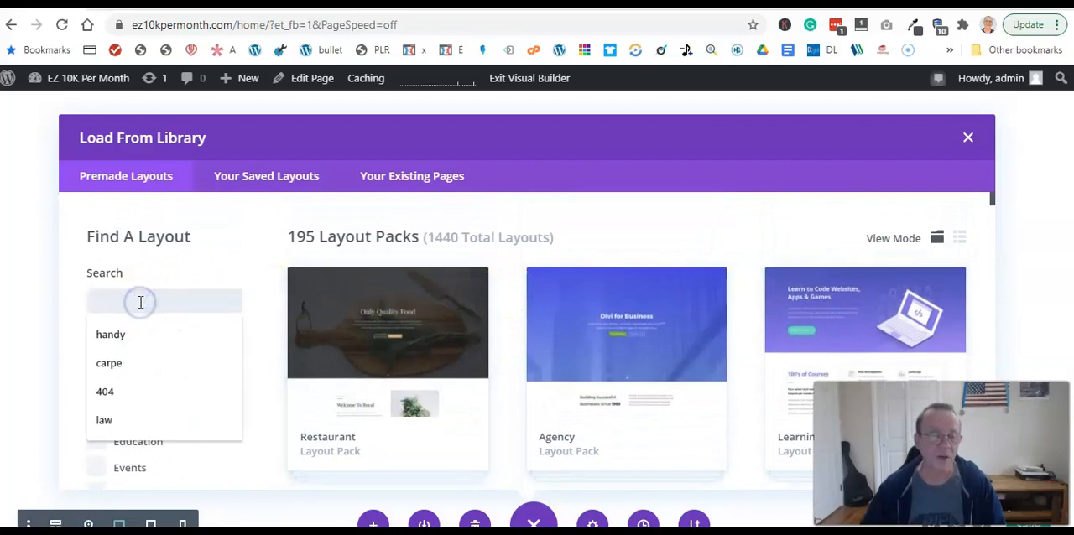
{"action": "left_click", "coordinate": [152, 305]}
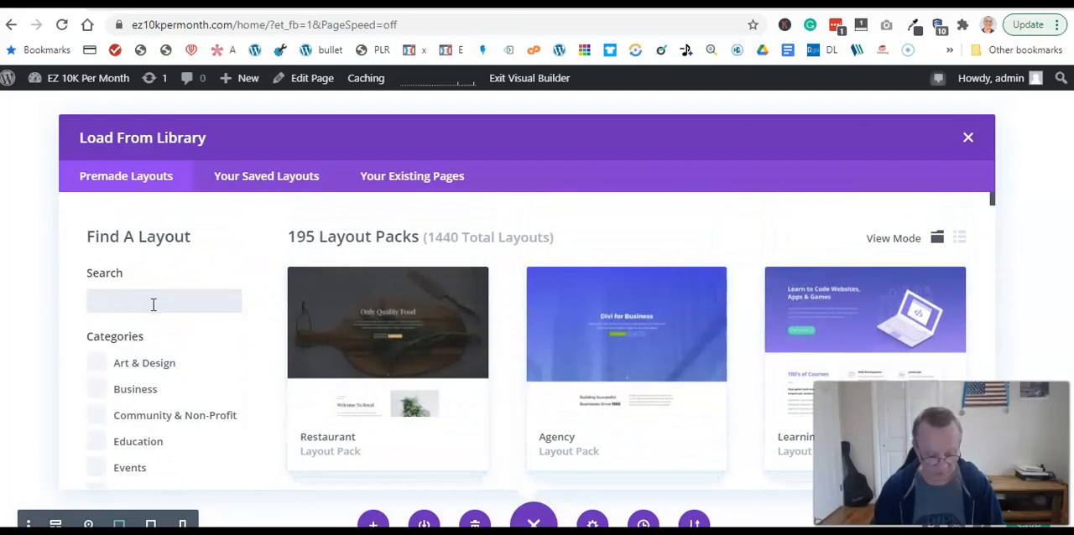
{"action": "type", "text": "Business"}
{"action": "scroll", "coordinate": [501, 329], "scroll_direction": "down", "scroll_amount": 2}
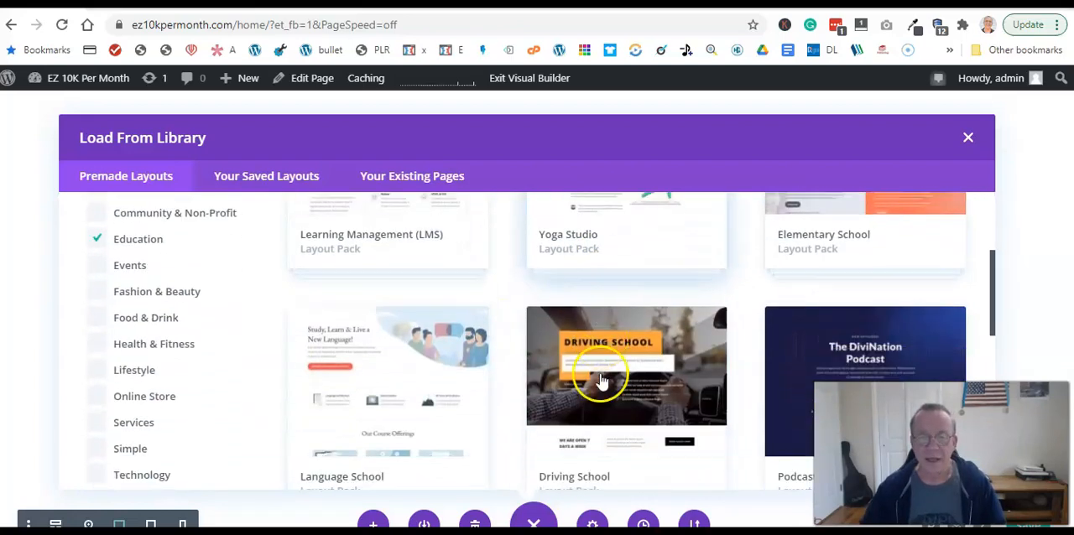
- Filter the layout packs by the Education category and look through the packs offered
{"action": "scroll", "coordinate": [602, 382], "scroll_direction": "down", "scroll_amount": 1}
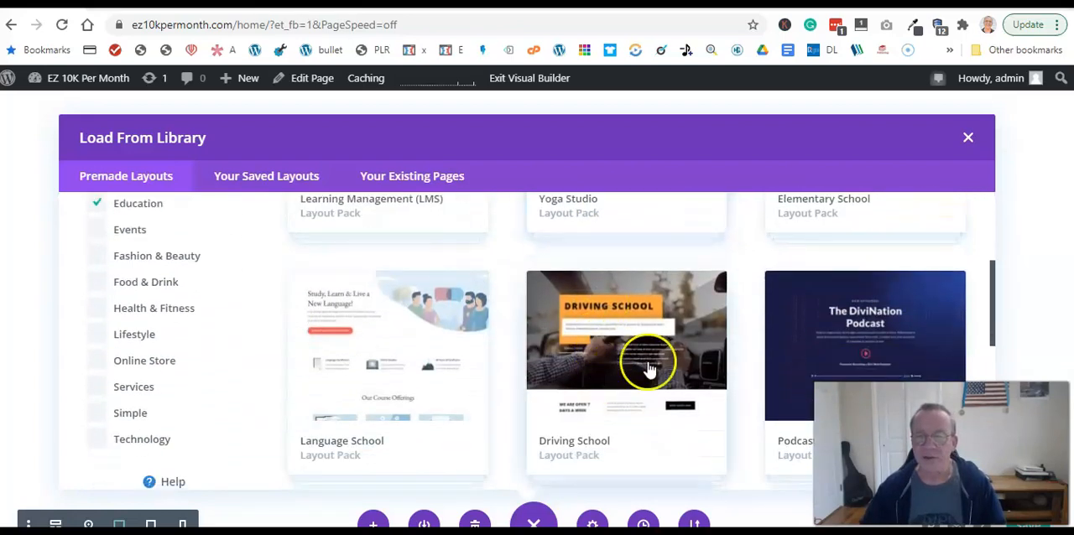
{"action": "scroll", "coordinate": [713, 351], "scroll_direction": "down", "scroll_amount": 1}
{"action": "scroll", "coordinate": [712, 356], "scroll_direction": "up", "scroll_amount": 1}
{"action": "scroll", "coordinate": [711, 358], "scroll_direction": "down", "scroll_amount": 1}
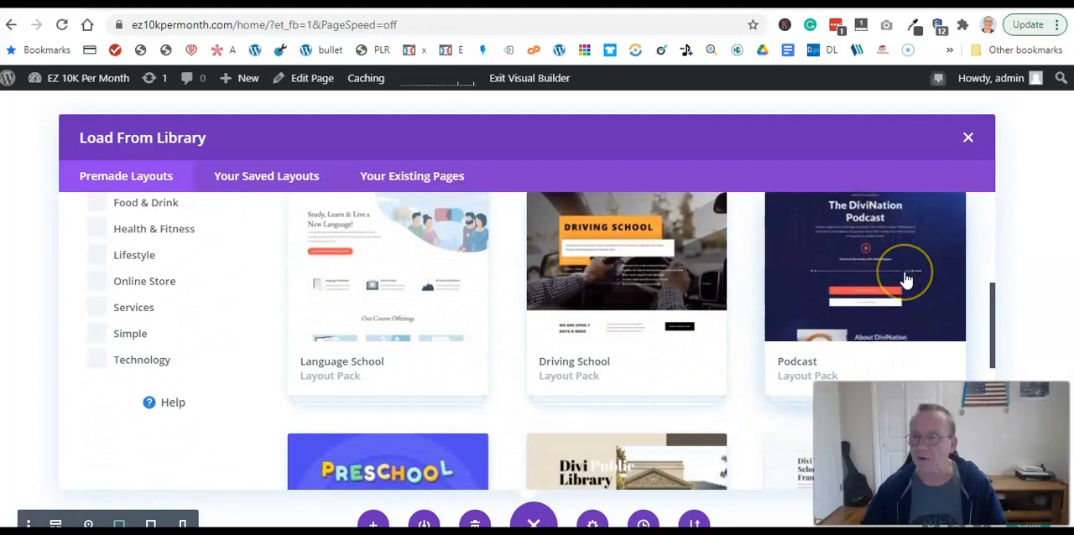
{"action": "scroll", "coordinate": [743, 325], "scroll_direction": "up", "scroll_amount": 2}
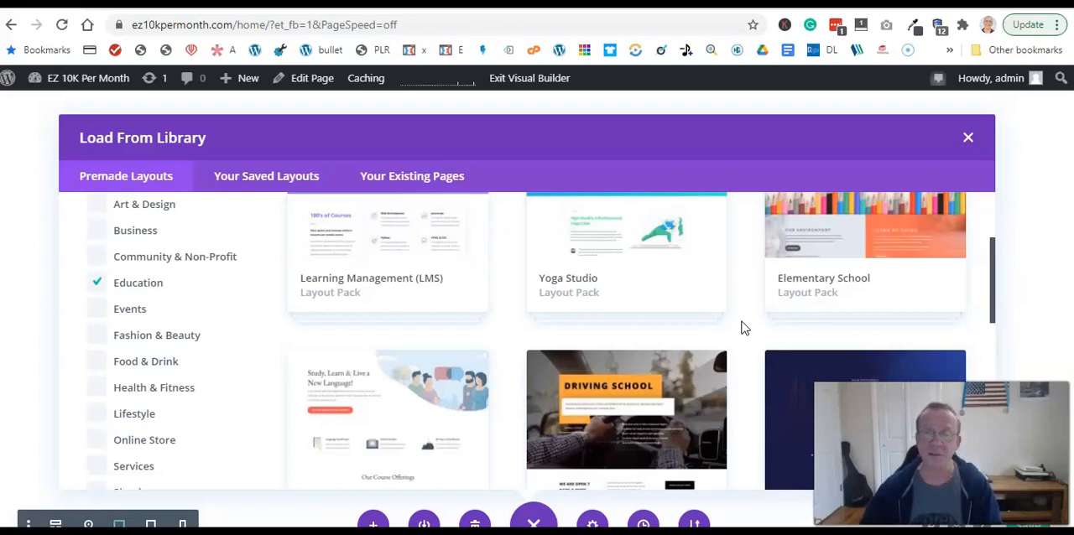
{"action": "scroll", "coordinate": [750, 342], "scroll_direction": "down", "scroll_amount": 2}
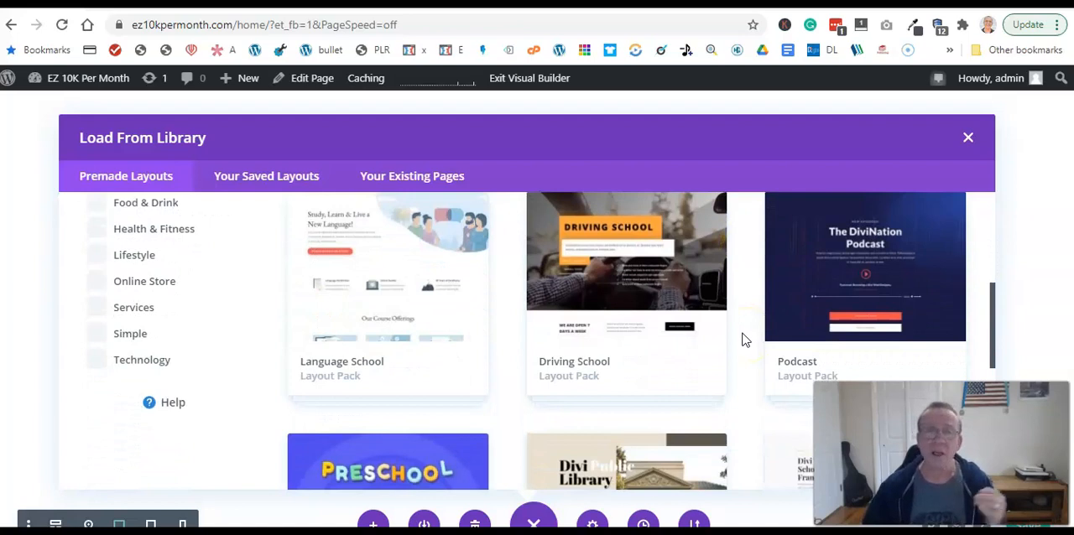
- Open the Podcast layout pack and load its Landing page layout into the Home page
{"action": "left_click", "coordinate": [851, 287]}
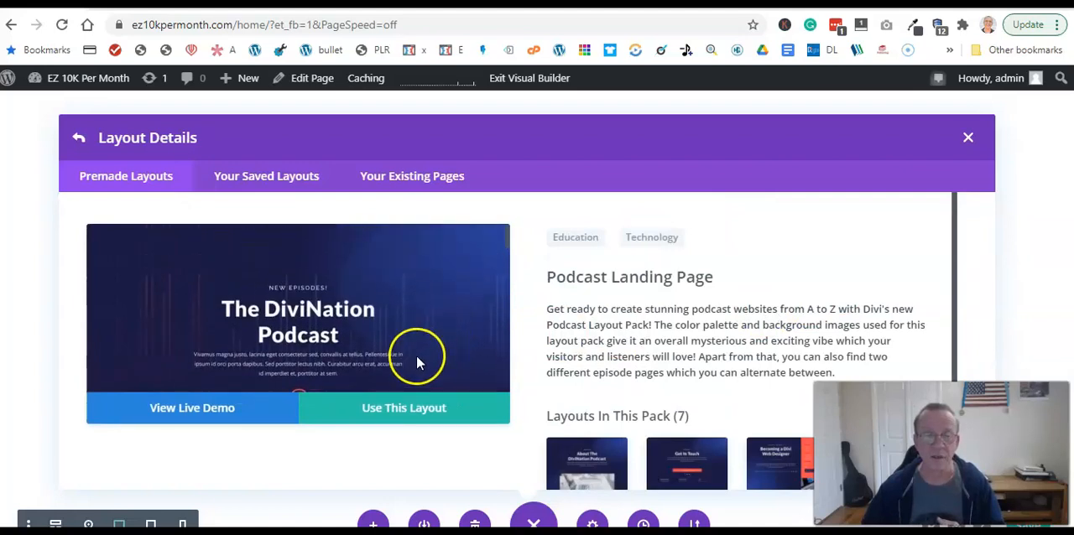
{"action": "scroll", "coordinate": [763, 340], "scroll_direction": "down", "scroll_amount": 2}
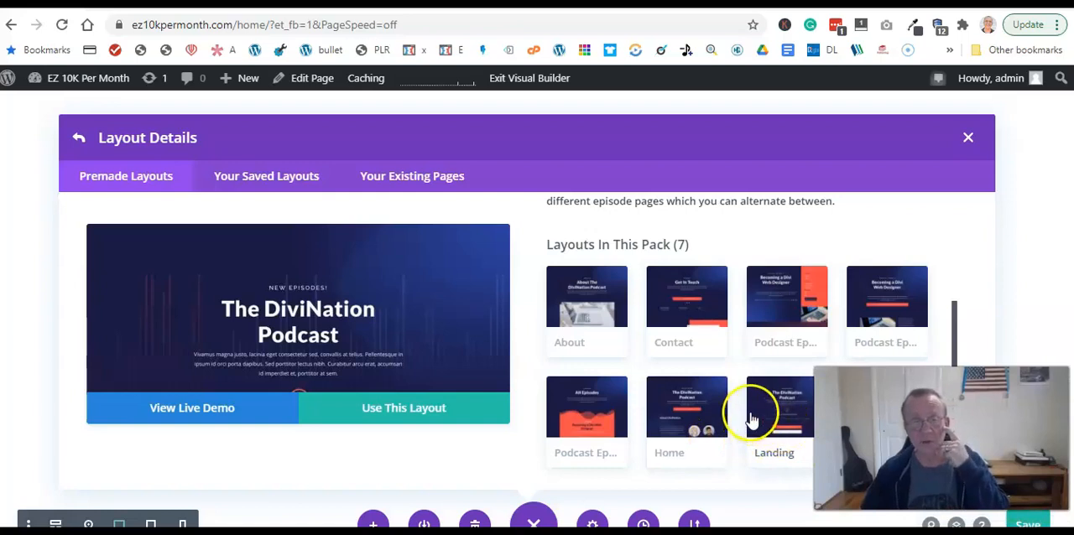
{"action": "left_click", "coordinate": [395, 414]}
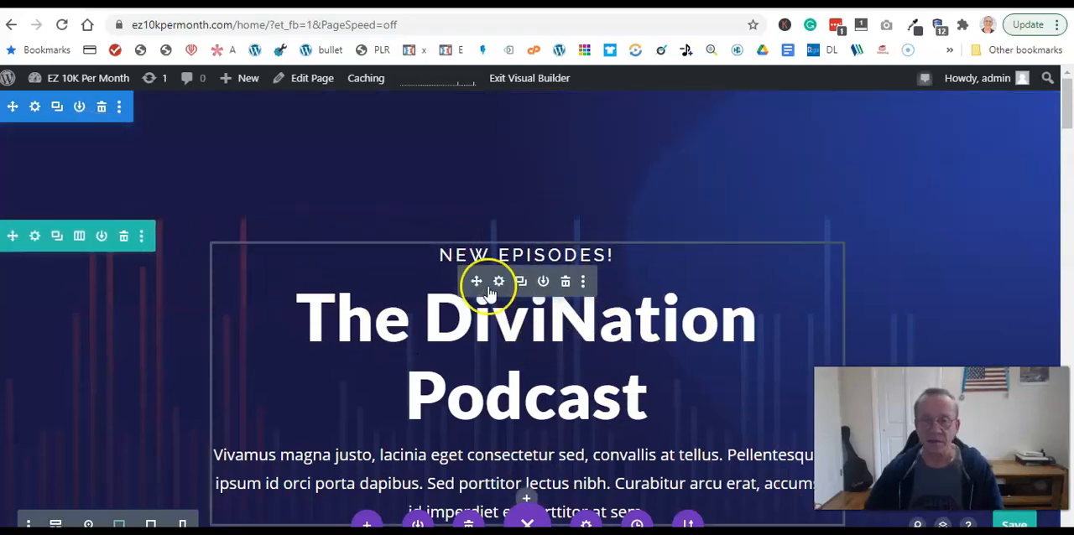
- Examine the loaded podcast landing page from its heading to the audio player and the subscribe and trailer buttons
{"action": "scroll", "coordinate": [978, 227], "scroll_direction": "down", "scroll_amount": 5}
{"action": "scroll", "coordinate": [855, 311], "scroll_direction": "up", "scroll_amount": 3}
{"action": "scroll", "coordinate": [772, 314], "scroll_direction": "down", "scroll_amount": 3}
{"action": "scroll", "coordinate": [659, 342], "scroll_direction": "up", "scroll_amount": 4}
{"action": "scroll", "coordinate": [698, 285], "scroll_direction": "up", "scroll_amount": 3}
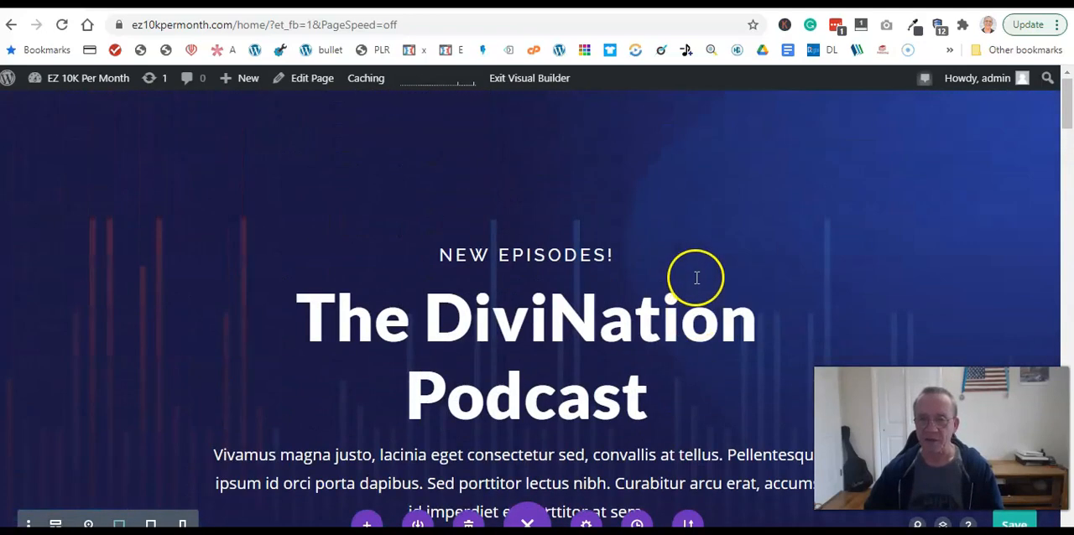
{"action": "scroll", "coordinate": [699, 276], "scroll_direction": "down", "scroll_amount": 6}
{"action": "scroll", "coordinate": [697, 278], "scroll_direction": "down", "scroll_amount": 1}
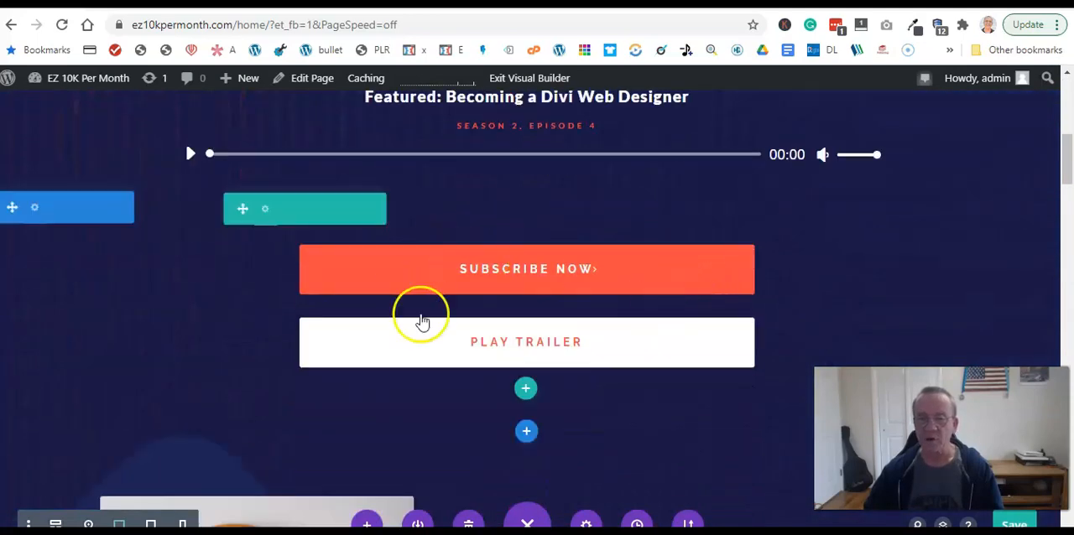
{"action": "scroll", "coordinate": [697, 244], "scroll_direction": "up", "scroll_amount": 6}
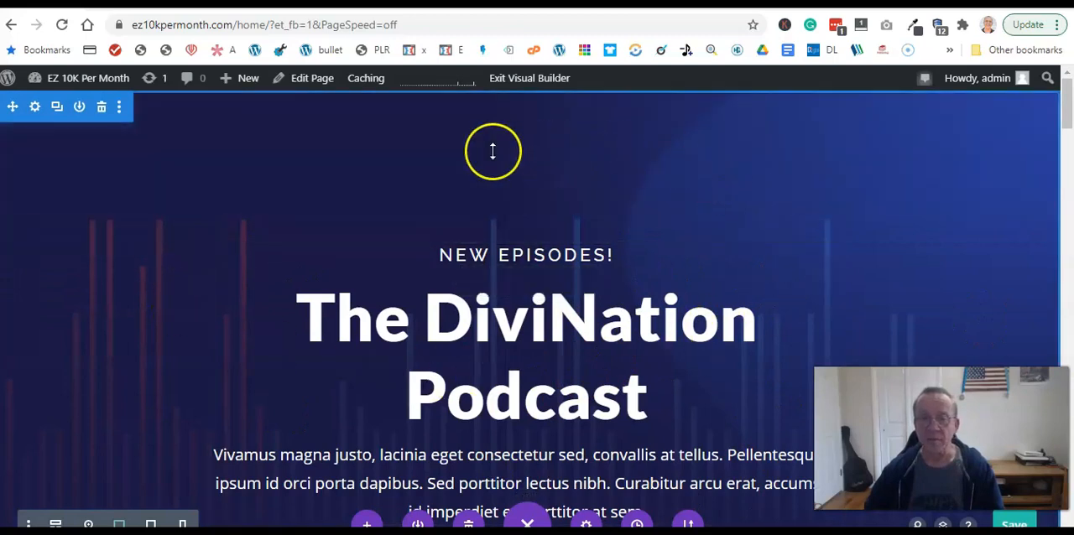
{"action": "left_click_drag", "start_coordinate": [646, 207], "coordinate": [647, 178]}
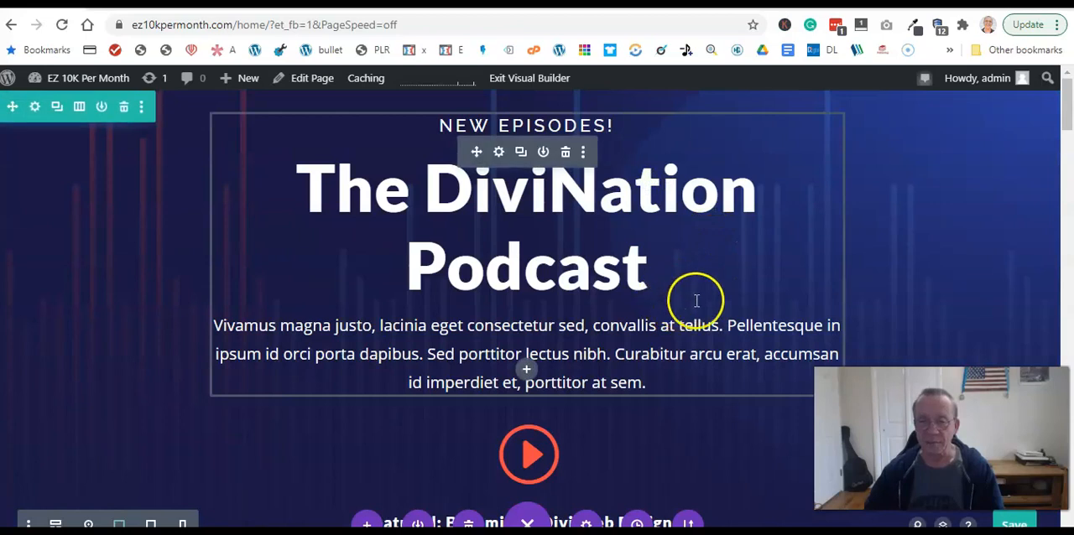
{"action": "scroll", "coordinate": [897, 243], "scroll_direction": "down", "scroll_amount": 4}
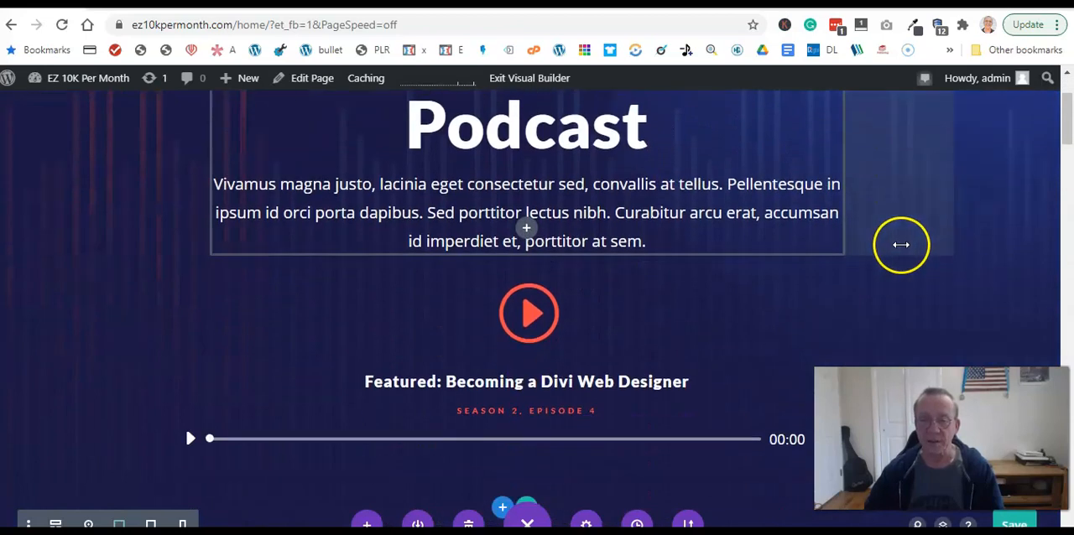
- Open the header text module's settings and replace the "New Episodes!" line with "Comming Soon"
{"action": "scroll", "coordinate": [906, 245], "scroll_direction": "up", "scroll_amount": 3}
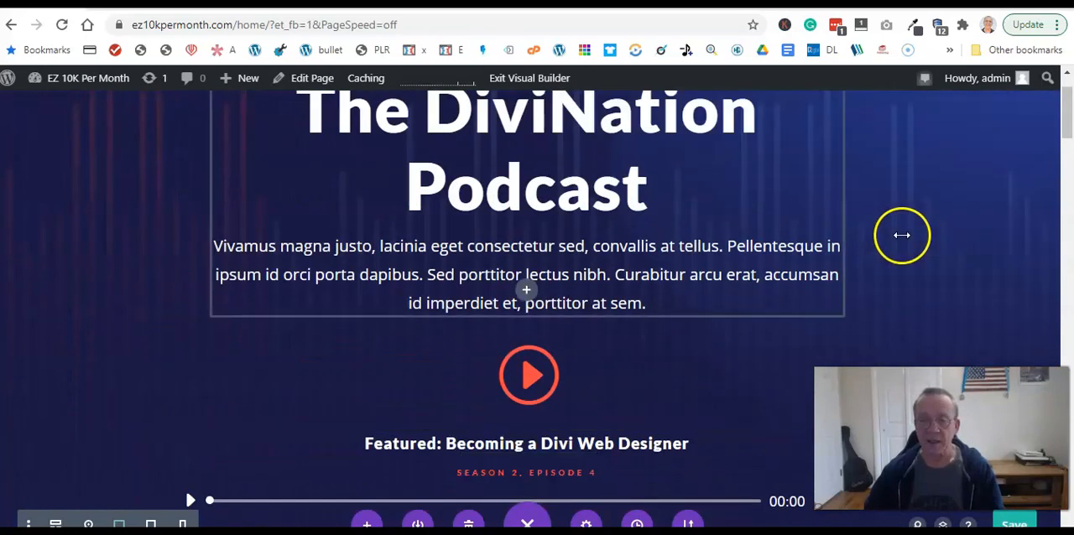
{"action": "scroll", "coordinate": [901, 234], "scroll_direction": "up", "scroll_amount": 1}
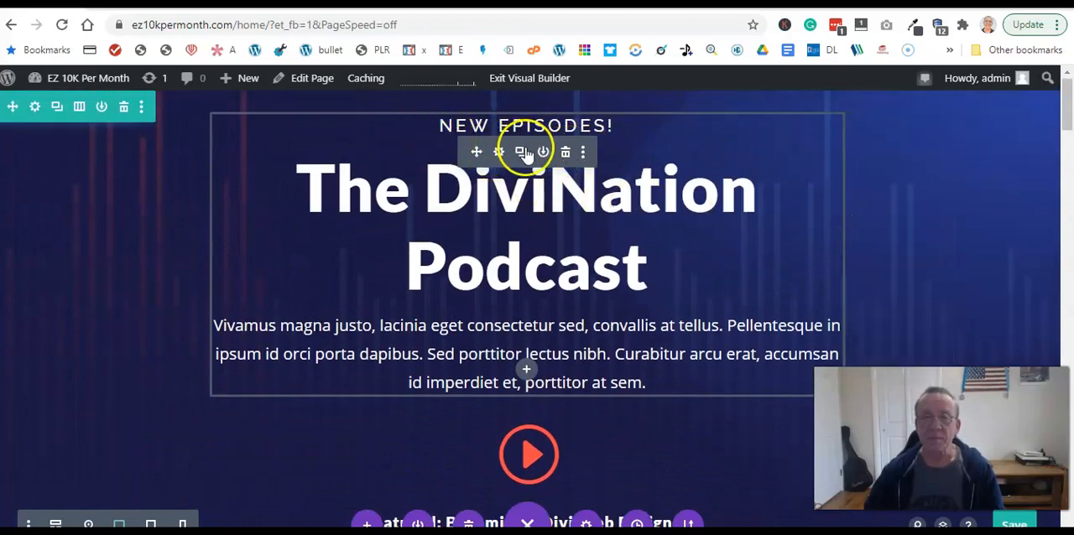
{"action": "left_click", "coordinate": [499, 153]}
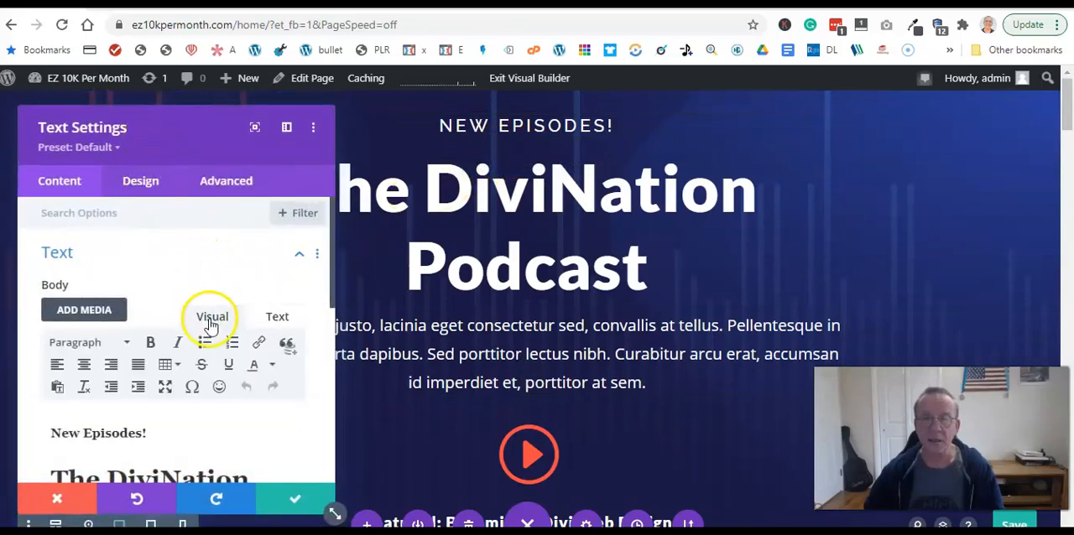
{"action": "scroll", "coordinate": [210, 322], "scroll_direction": "down", "scroll_amount": 2}
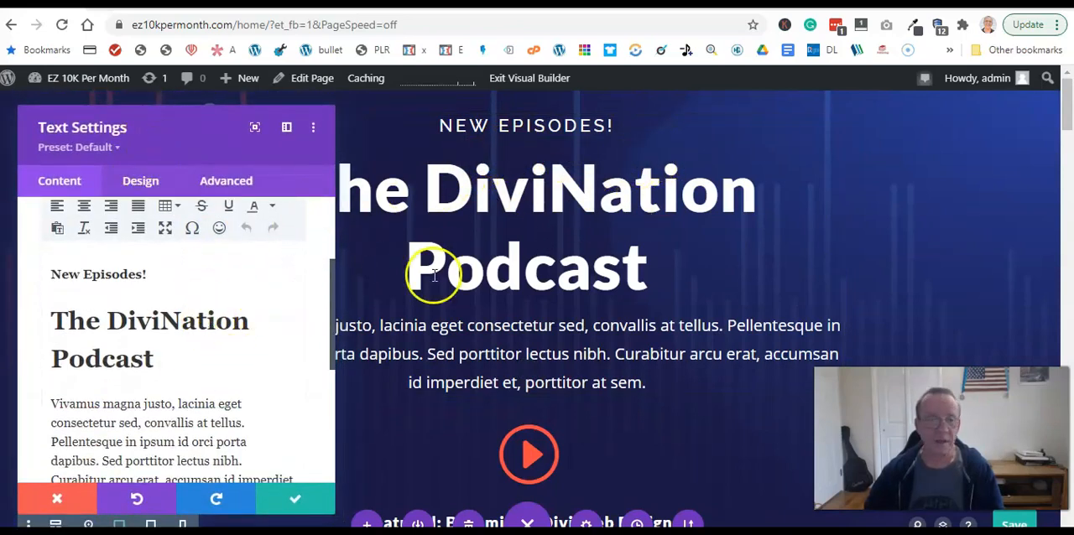
{"action": "scroll", "coordinate": [286, 286], "scroll_direction": "up", "scroll_amount": 1}
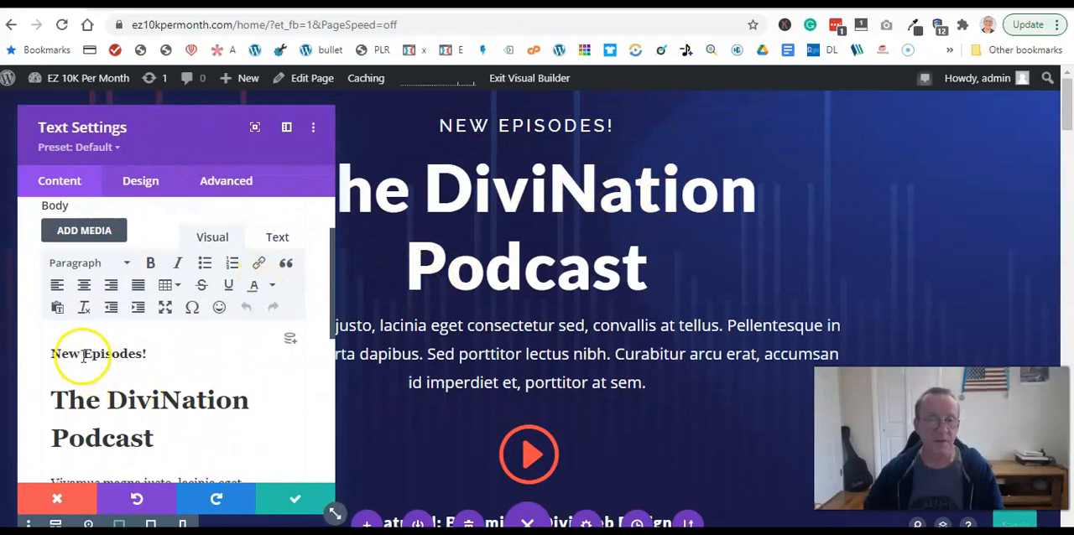
{"action": "left_click_drag", "start_coordinate": [115, 349], "coordinate": [33, 350]}
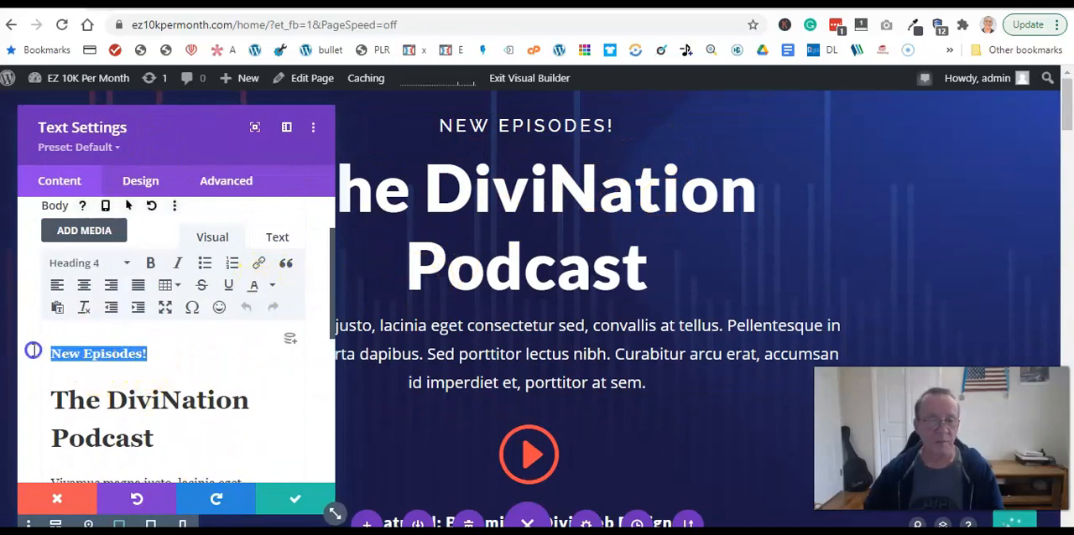
{"action": "type", "text": "Comming"}
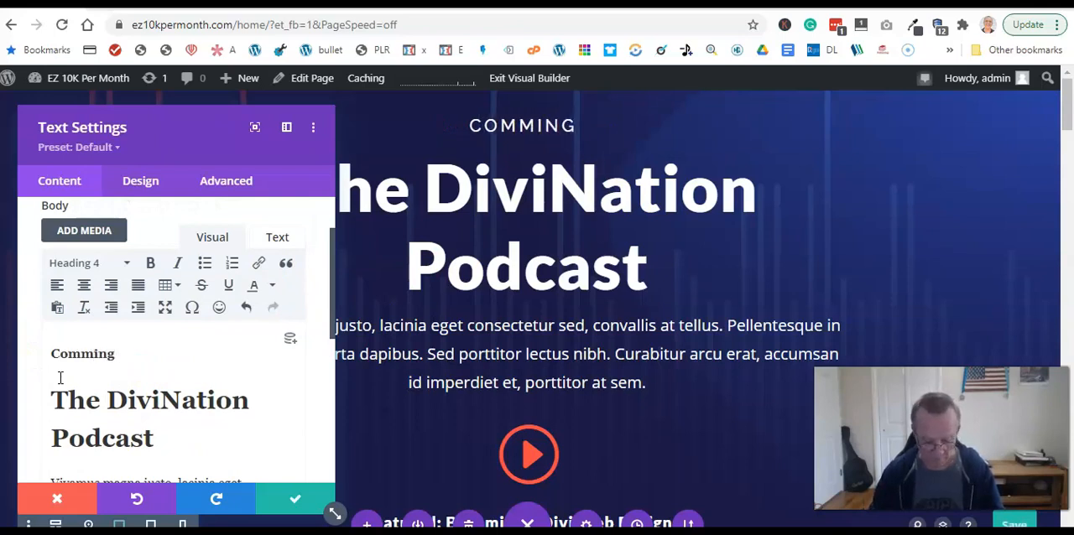
{"action": "type", "text": " Soon"}
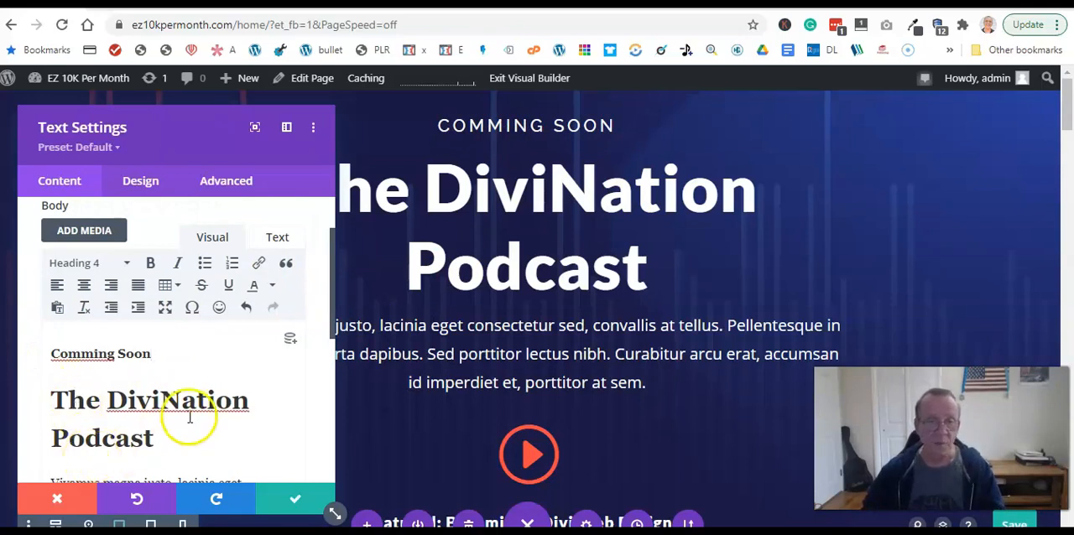
- Replace the header's main heading "The DiviNation Podcast" with "Online Wealth"
{"action": "left_click_drag", "start_coordinate": [134, 438], "coordinate": [52, 401]}
{"action": "type", "text": "O"}
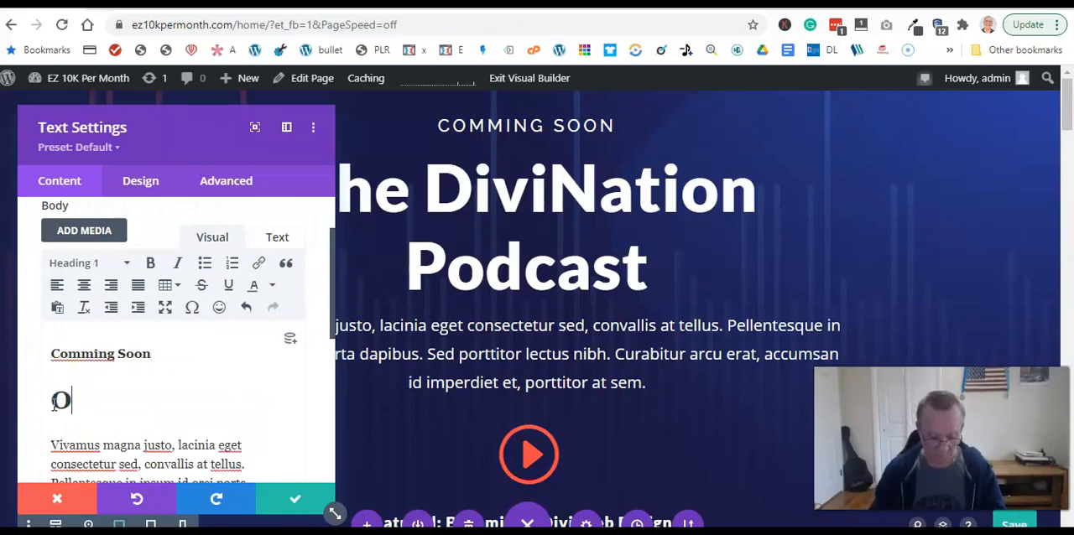
{"action": "type", "text": "nline "}
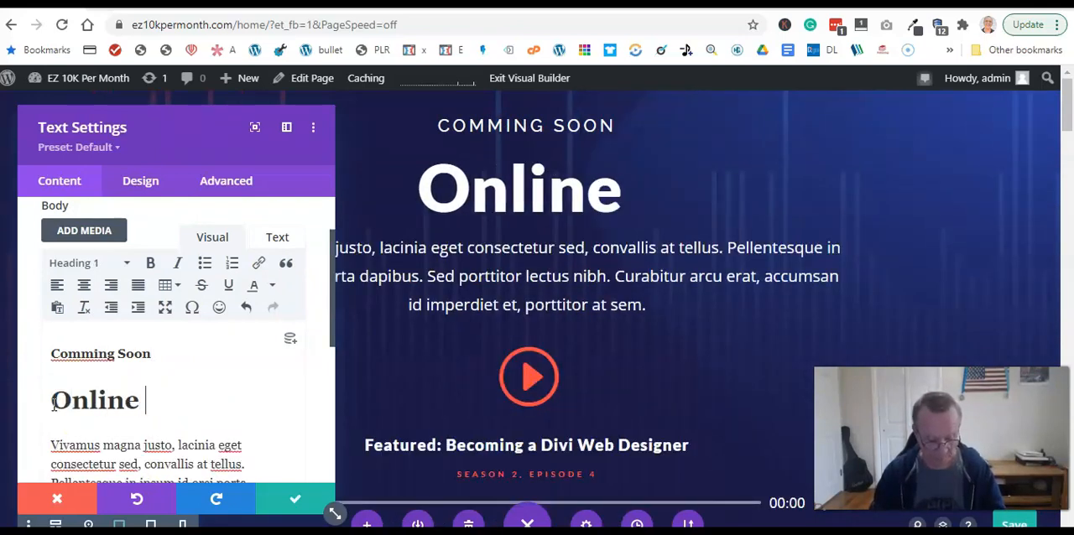
{"action": "type", "text": "Wealth"}
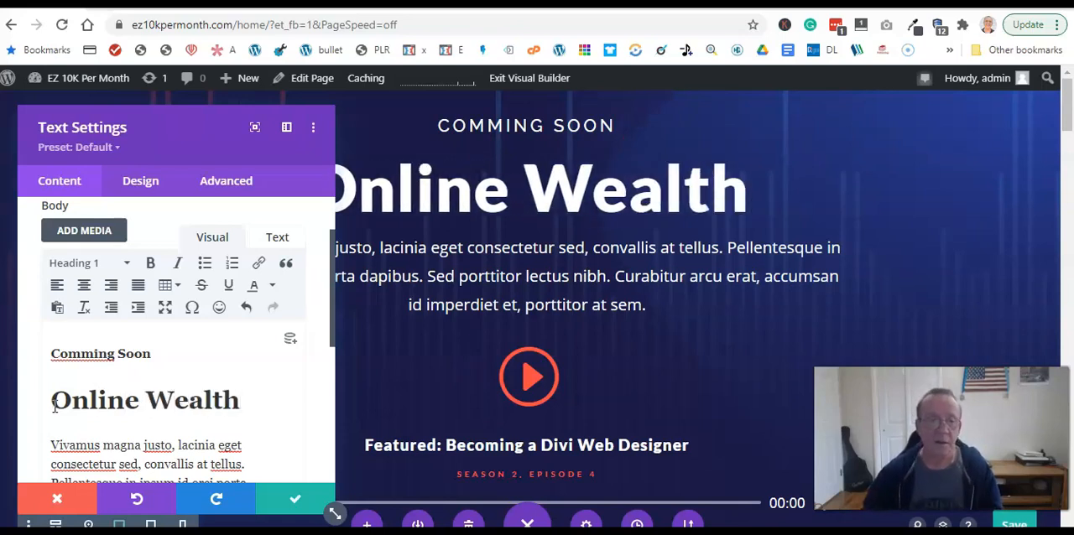
- Replace the placeholder paragraph under the heading with "I am about making money online" and save the text module's changes
{"action": "scroll", "coordinate": [154, 390], "scroll_direction": "down", "scroll_amount": 1}
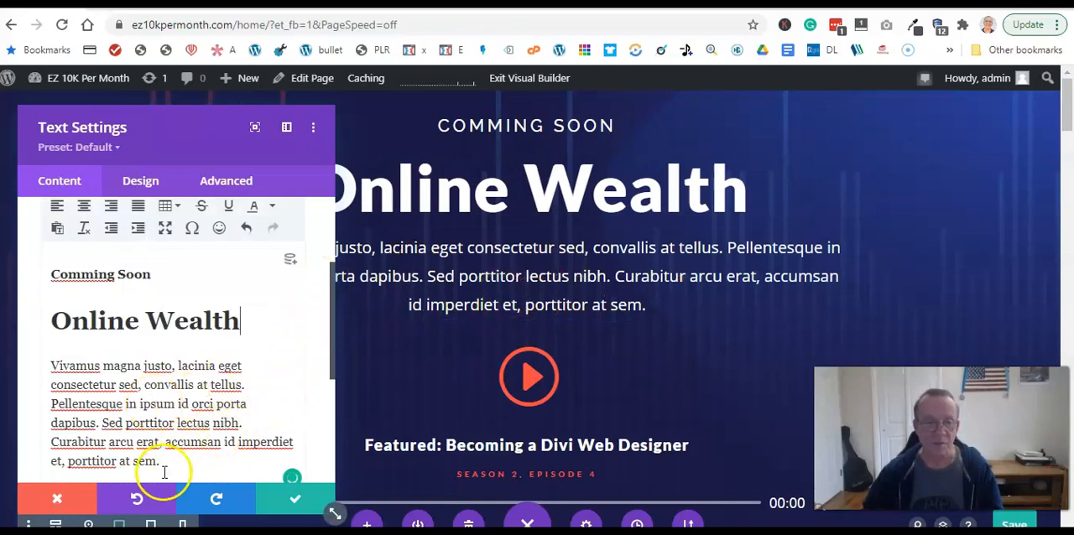
{"action": "left_click_drag", "start_coordinate": [167, 461], "coordinate": [35, 367]}
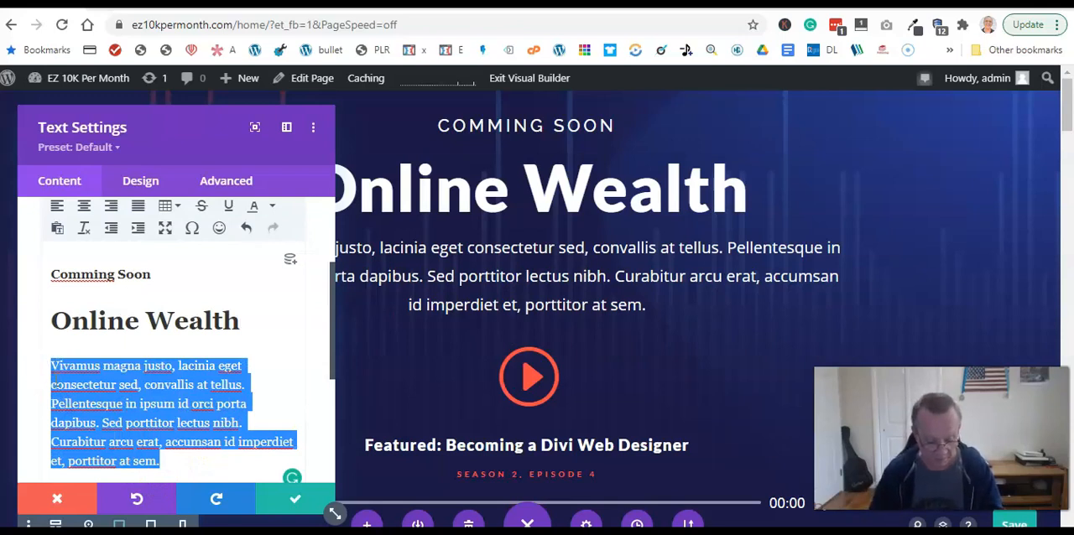
{"action": "type", "text": "I am about"}
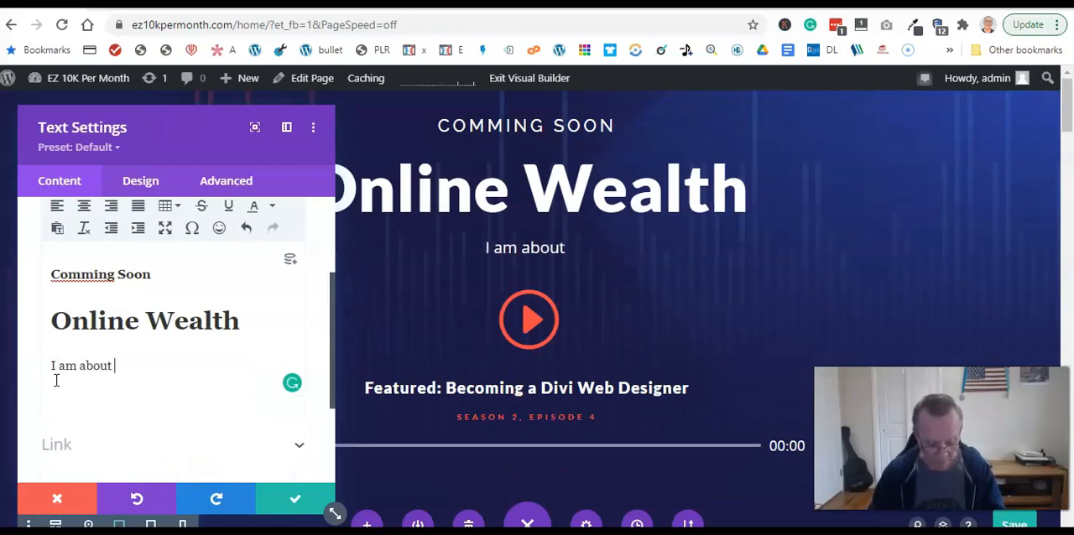
{"action": "type", "text": " making m"}
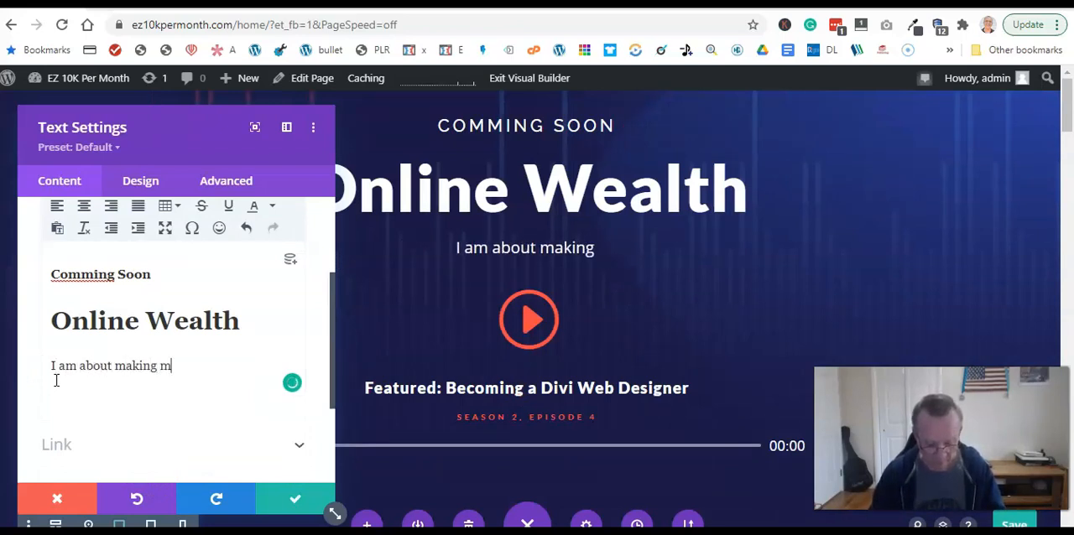
{"action": "type", "text": "oney onlin e"}
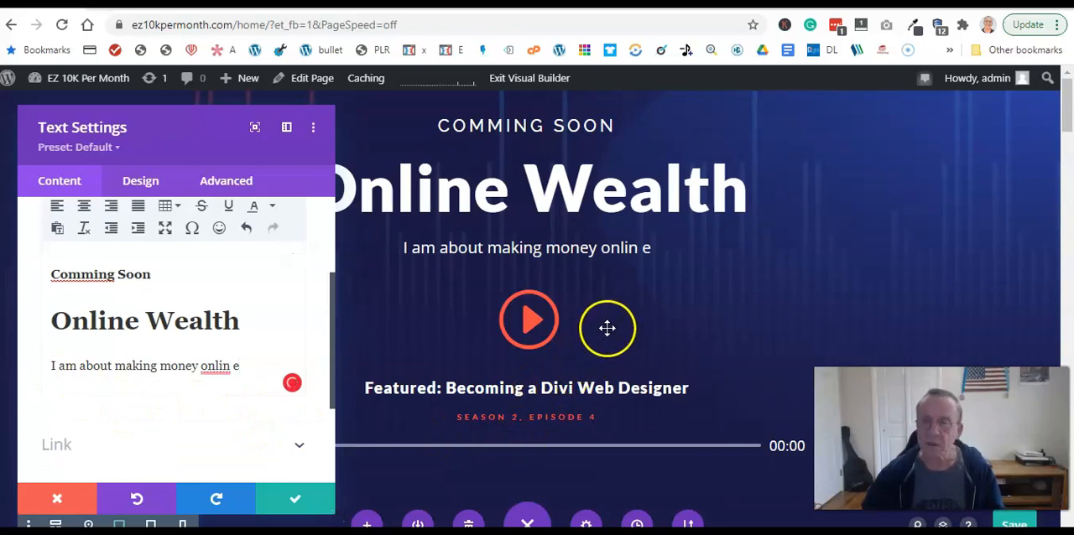
{"action": "left_click", "coordinate": [229, 372]}
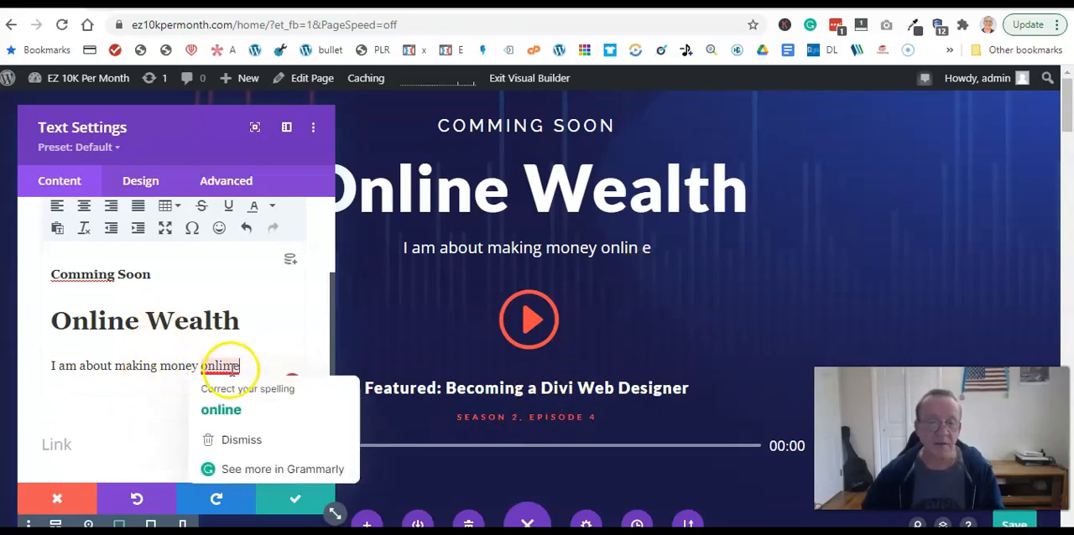
{"action": "left_click", "coordinate": [223, 409]}
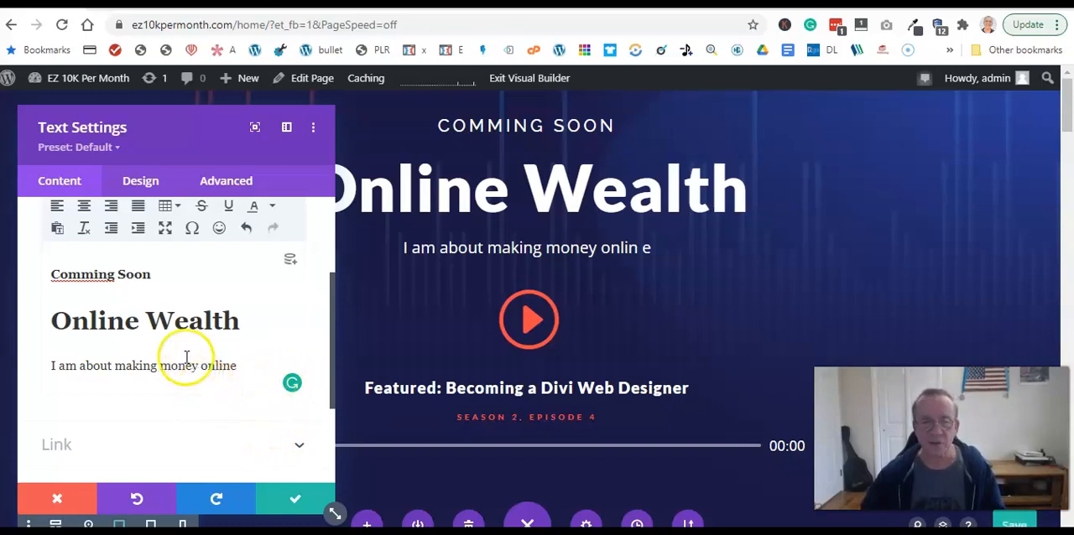
{"action": "scroll", "coordinate": [505, 347], "scroll_direction": "down", "scroll_amount": 3}
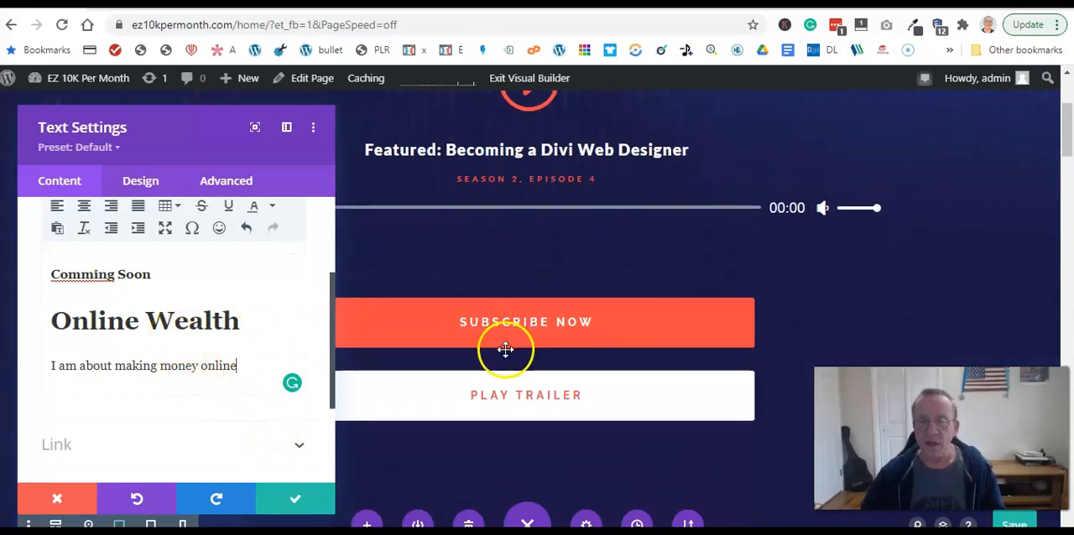
{"action": "scroll", "coordinate": [505, 348], "scroll_direction": "up", "scroll_amount": 3}
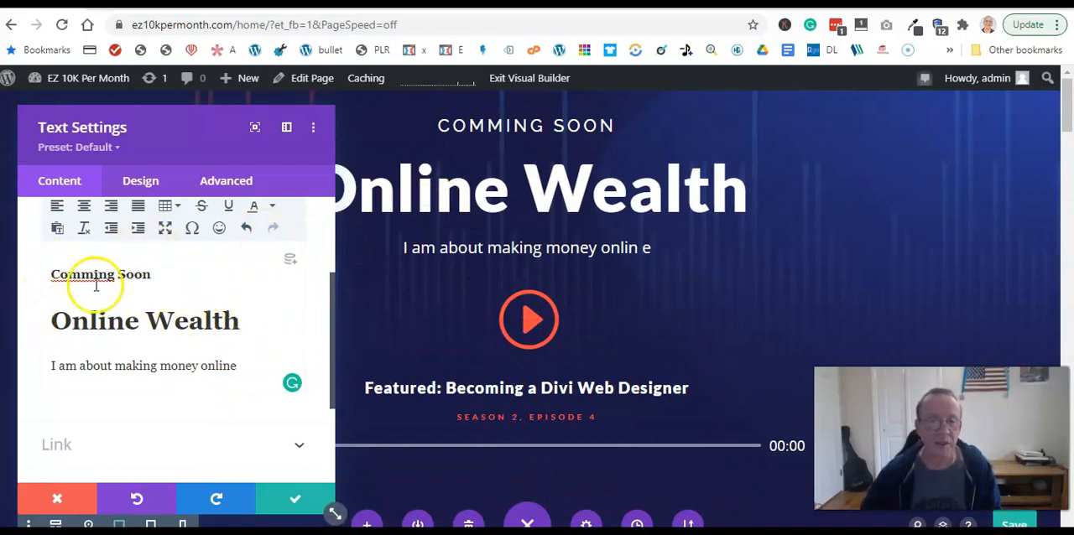
{"action": "left_click", "coordinate": [297, 498]}
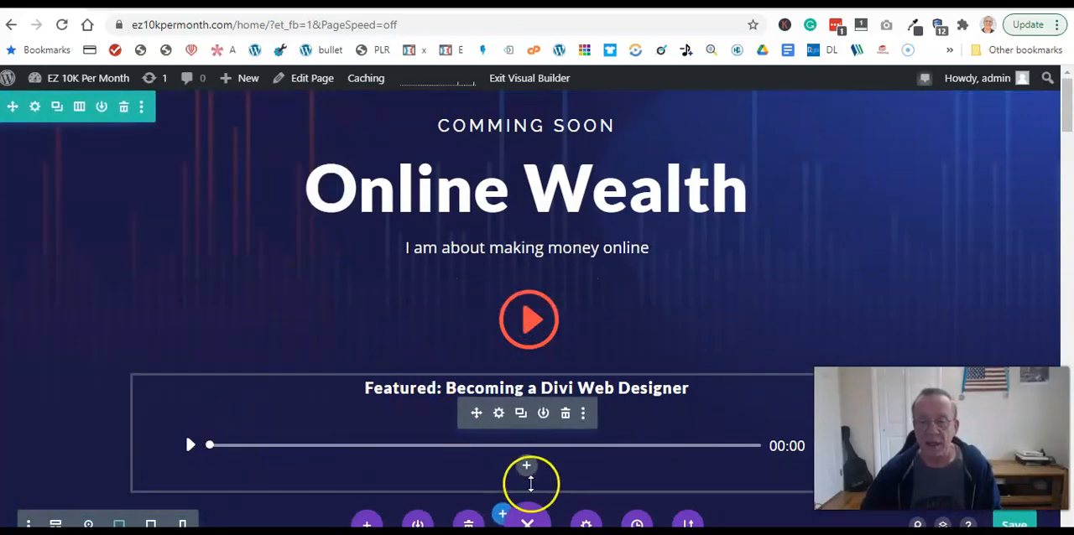
- View the page as a wireframe, examine the structure of the Header and CTAs sections, and return to the desktop view
{"action": "left_click", "coordinate": [532, 522]}
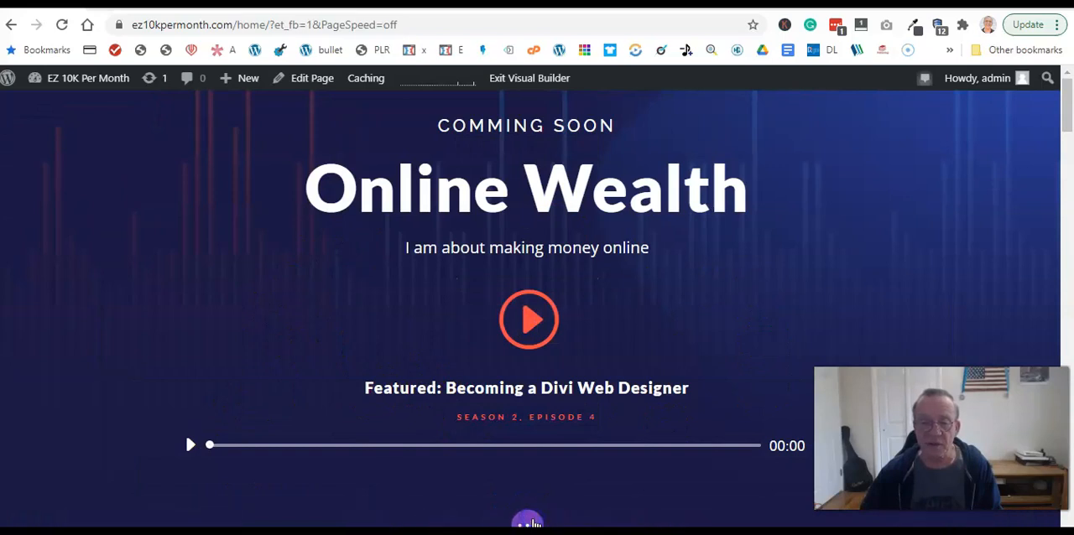
{"action": "left_click", "coordinate": [531, 522]}
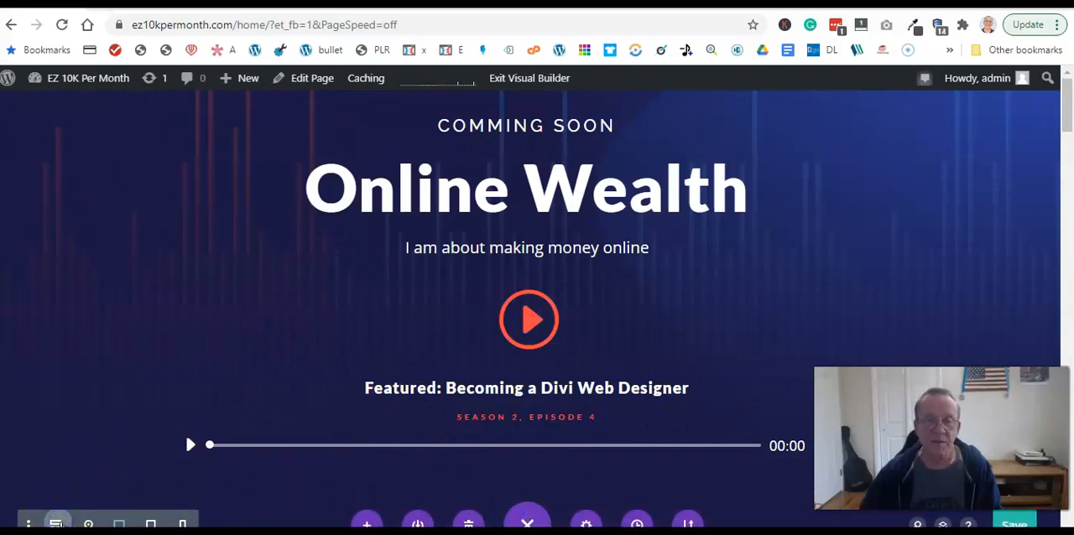
{"action": "left_click", "coordinate": [56, 522]}
{"action": "scroll", "coordinate": [647, 420], "scroll_direction": "down", "scroll_amount": 8}
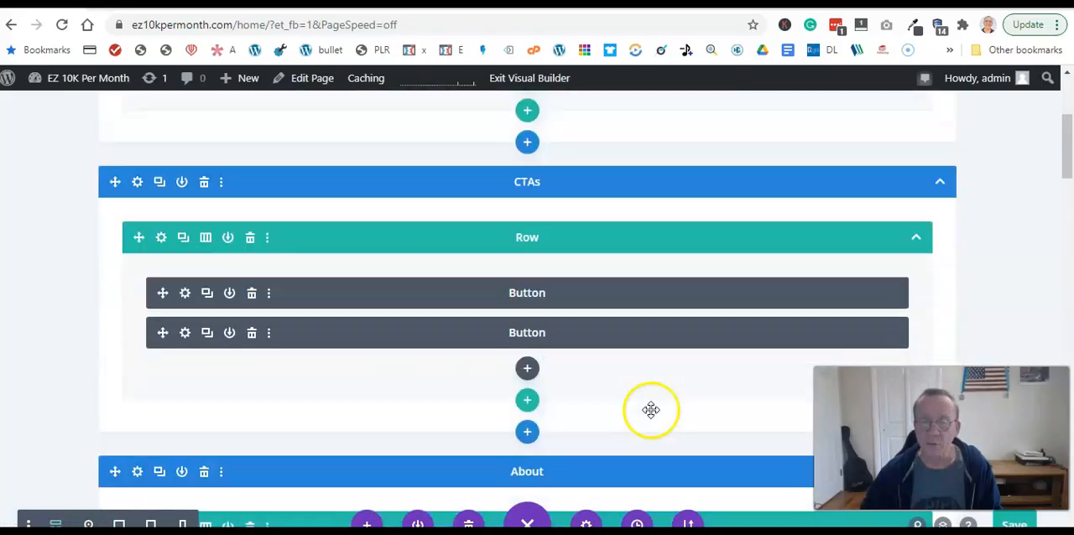
{"action": "scroll", "coordinate": [648, 413], "scroll_direction": "up", "scroll_amount": 5}
{"action": "scroll", "coordinate": [648, 413], "scroll_direction": "up", "scroll_amount": 4}
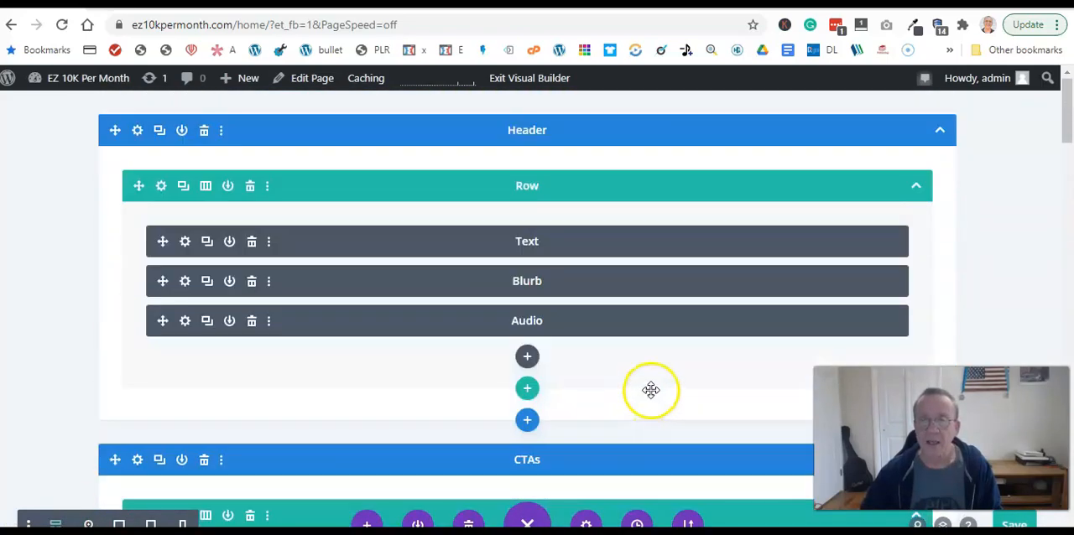
{"action": "scroll", "coordinate": [534, 352], "scroll_direction": "down", "scroll_amount": 3}
{"action": "scroll", "coordinate": [576, 429], "scroll_direction": "down", "scroll_amount": 1}
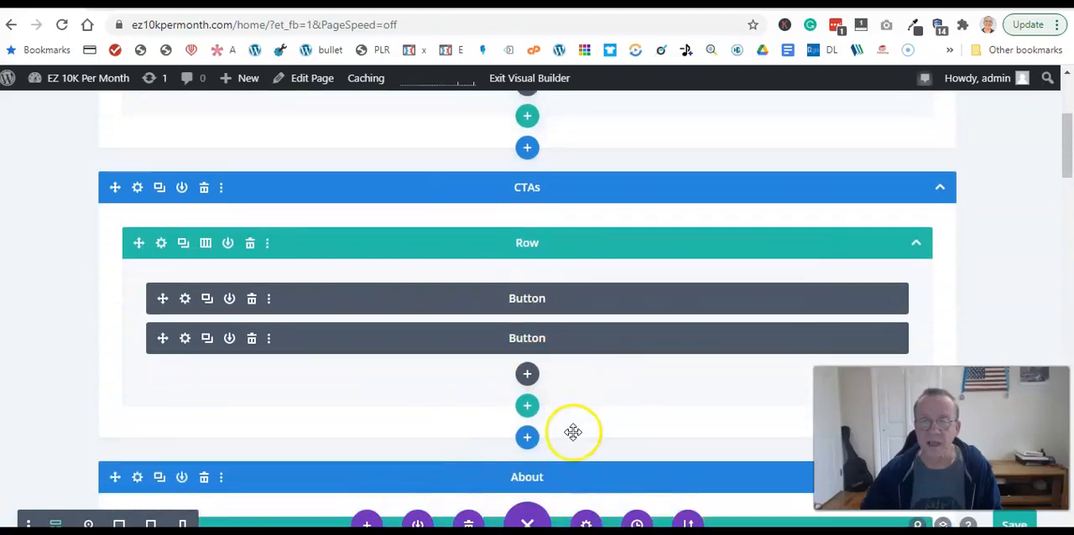
{"action": "scroll", "coordinate": [575, 422], "scroll_direction": "up", "scroll_amount": 4}
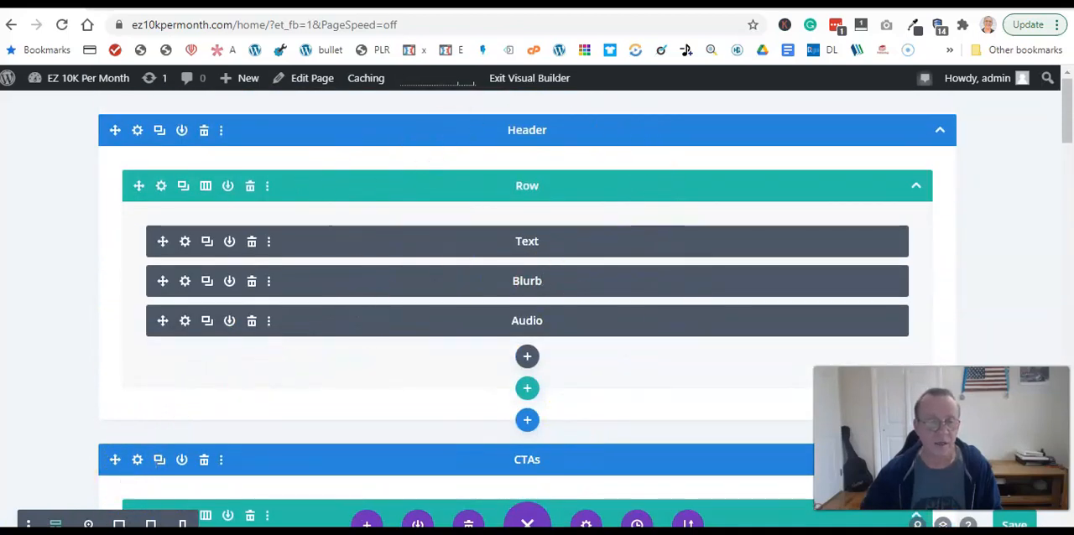
{"action": "left_click", "coordinate": [117, 524]}
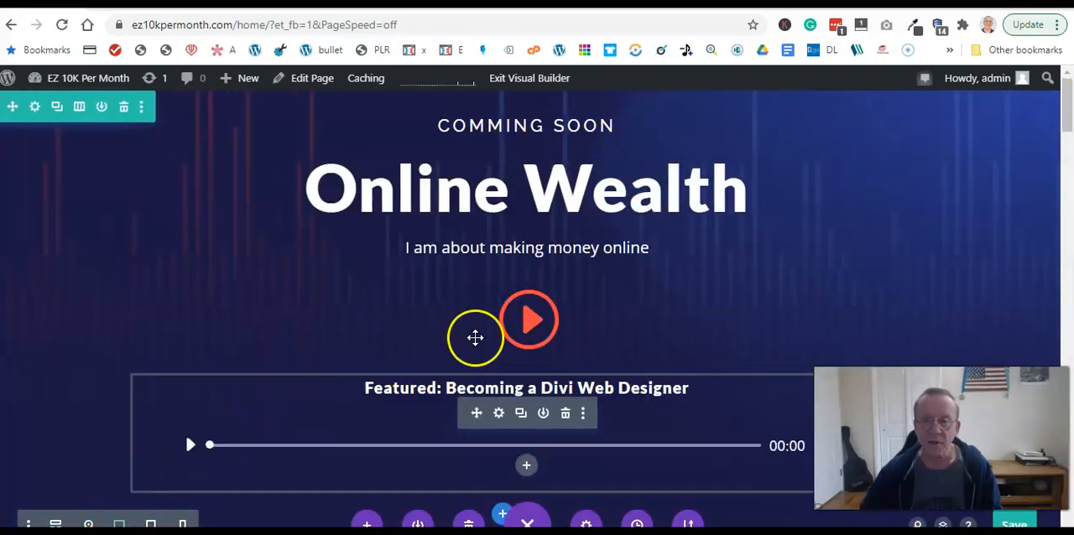
- Delete the whole "Meet The Hosts" section from the page
{"action": "scroll", "coordinate": [508, 313], "scroll_direction": "down", "scroll_amount": 5}
{"action": "scroll", "coordinate": [503, 316], "scroll_direction": "down", "scroll_amount": 10}
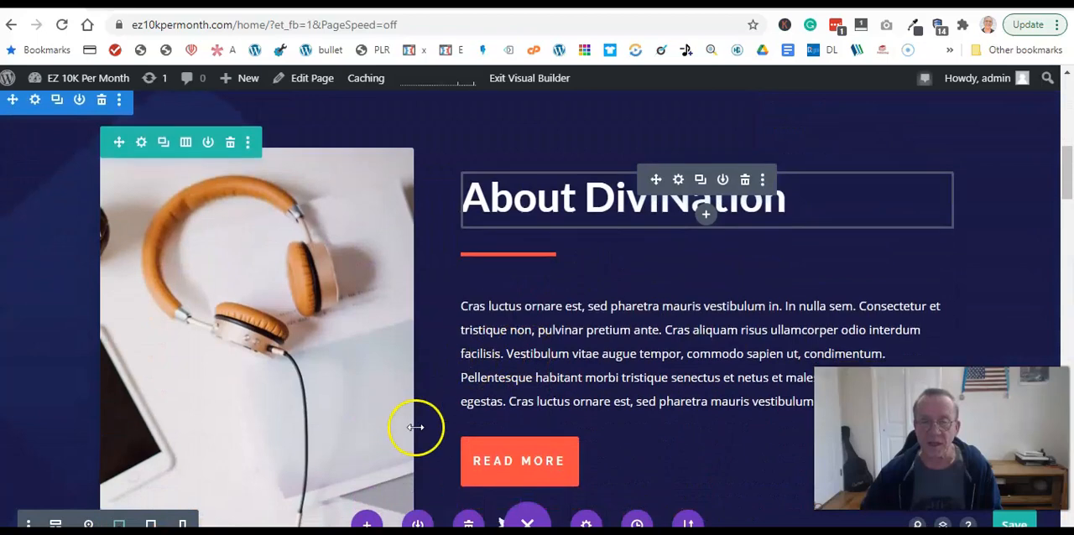
{"action": "scroll", "coordinate": [646, 352], "scroll_direction": "down", "scroll_amount": 12}
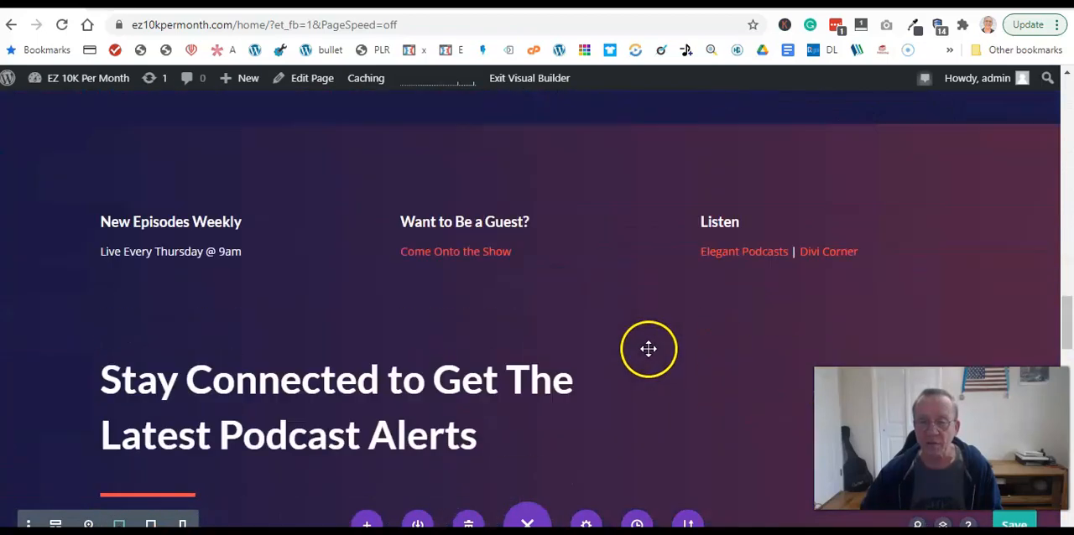
{"action": "scroll", "coordinate": [647, 347], "scroll_direction": "down", "scroll_amount": 5}
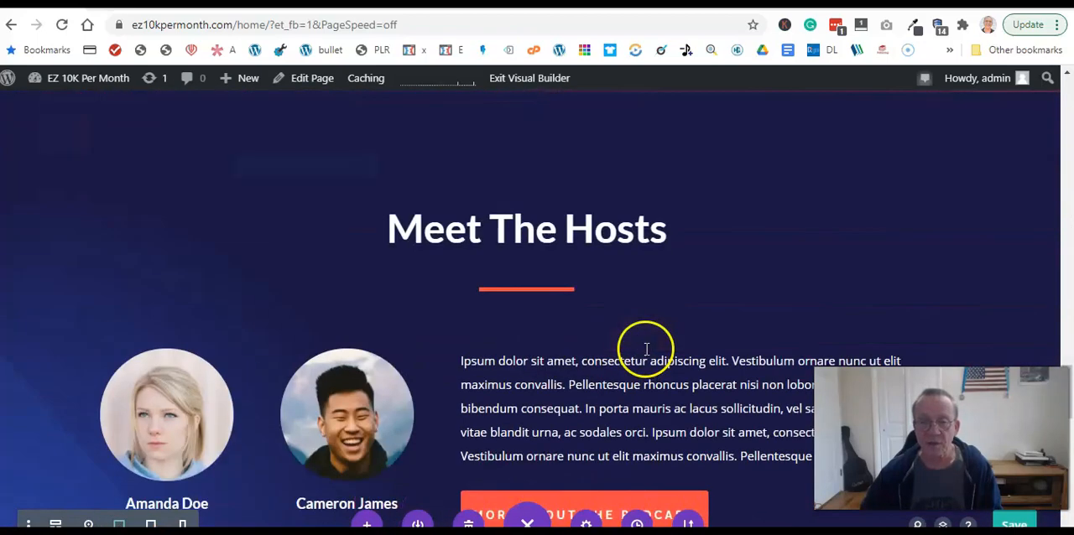
{"action": "scroll", "coordinate": [646, 348], "scroll_direction": "down", "scroll_amount": 1}
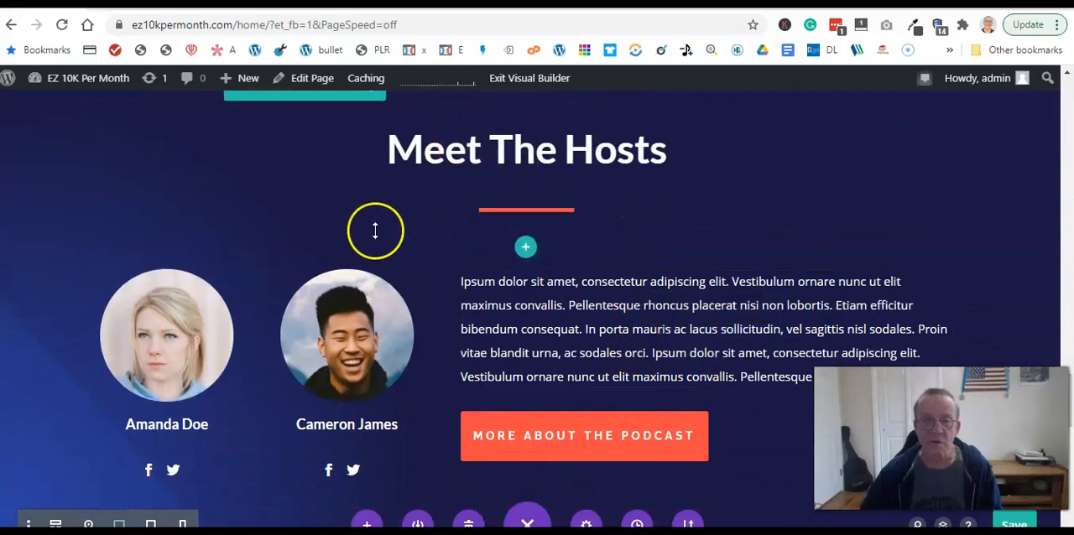
{"action": "scroll", "coordinate": [373, 231], "scroll_direction": "up", "scroll_amount": 3}
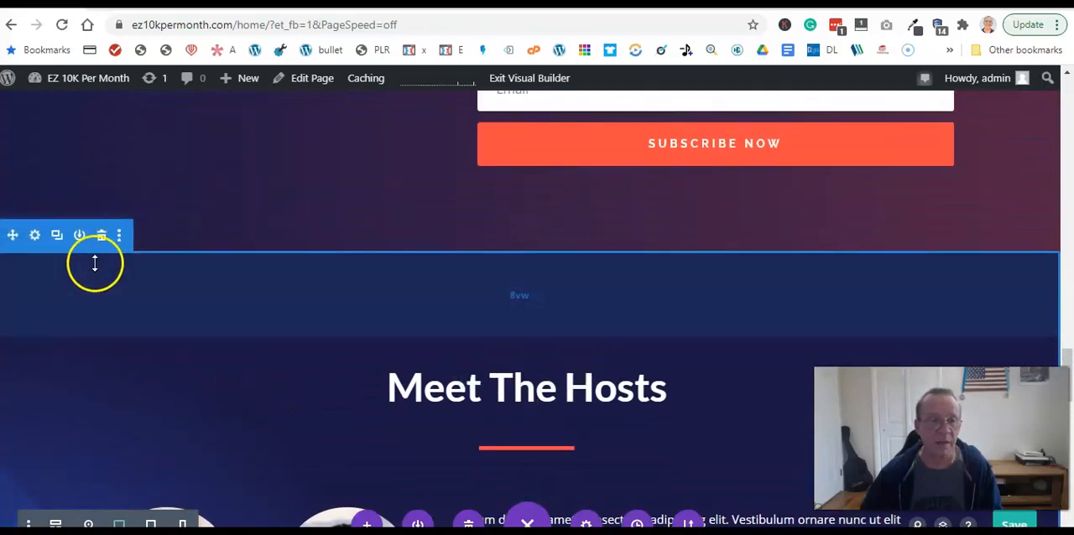
{"action": "left_click", "coordinate": [101, 236]}
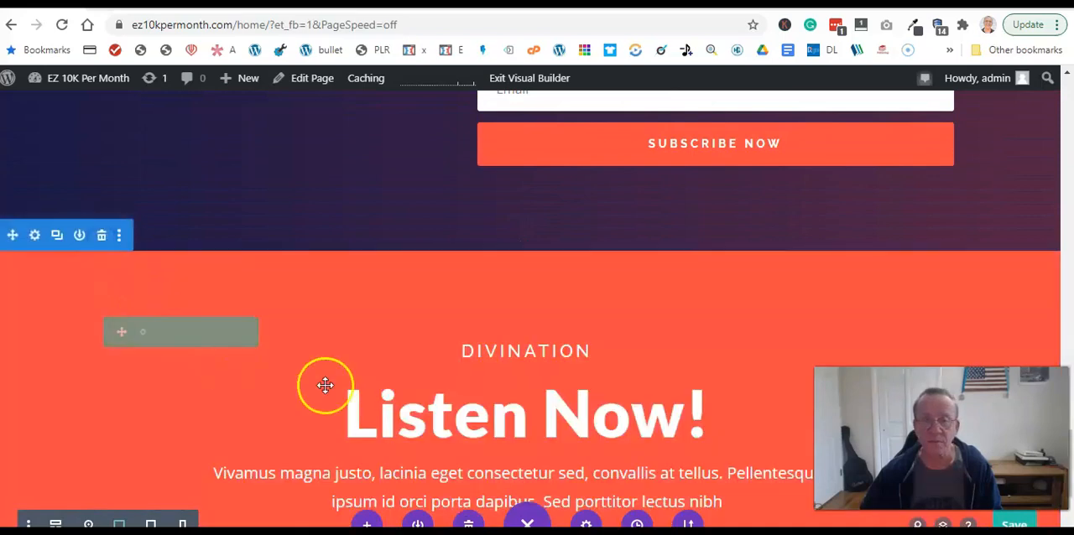
{"action": "scroll", "coordinate": [772, 352], "scroll_direction": "down", "scroll_amount": 5}
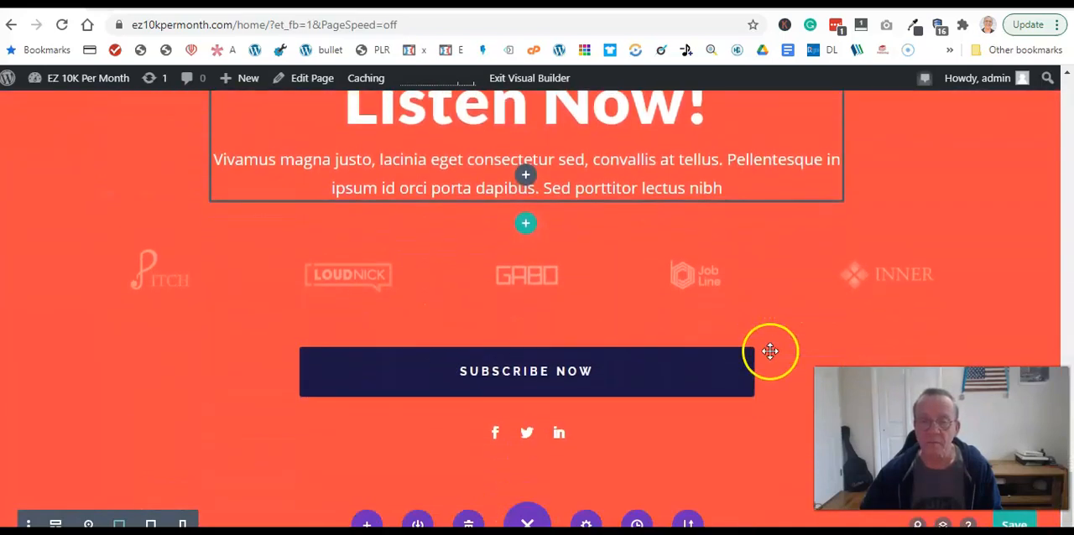
- Delete the row of company logos below the "Listen Now!" text and undo that deletion
{"action": "scroll", "coordinate": [722, 347], "scroll_direction": "up", "scroll_amount": 3}
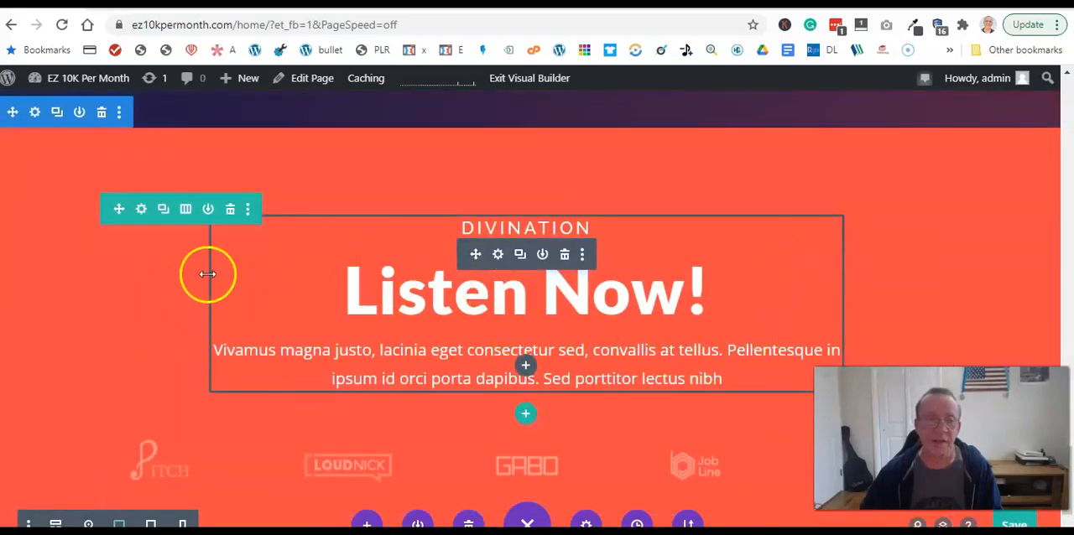
{"action": "scroll", "coordinate": [524, 337], "scroll_direction": "down", "scroll_amount": 3}
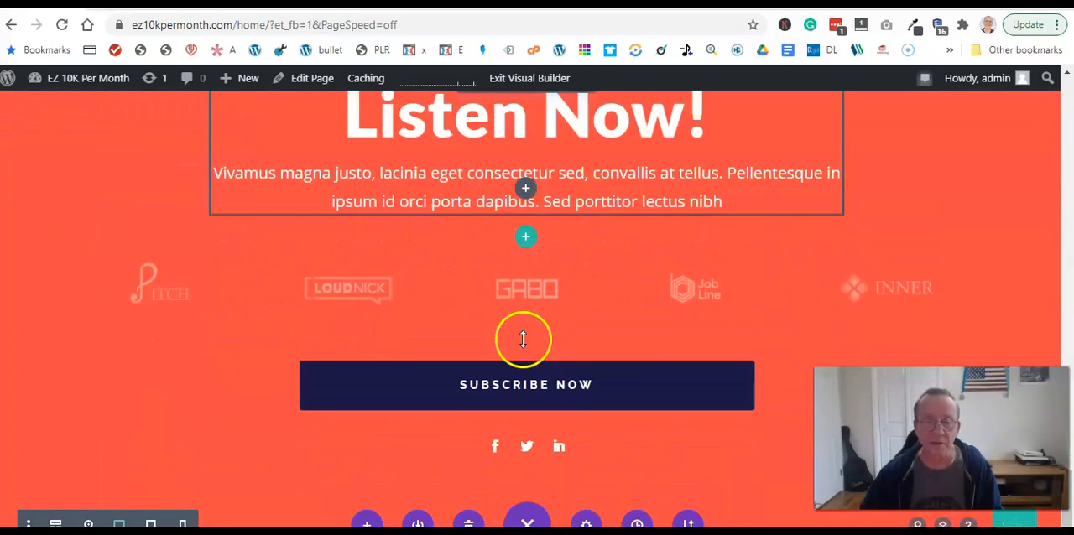
{"action": "scroll", "coordinate": [522, 335], "scroll_direction": "up", "scroll_amount": 2}
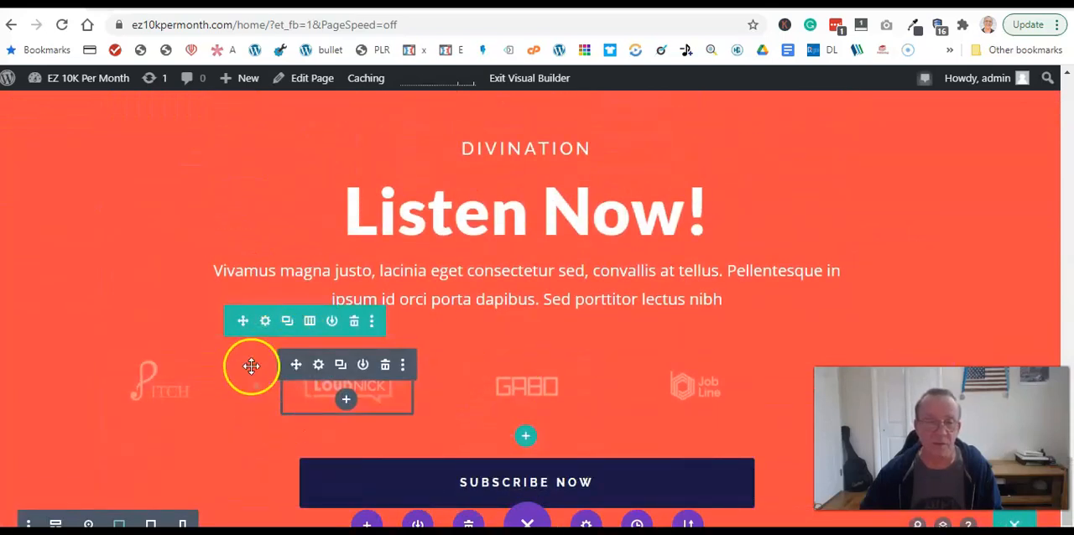
{"action": "left_click", "coordinate": [354, 327]}
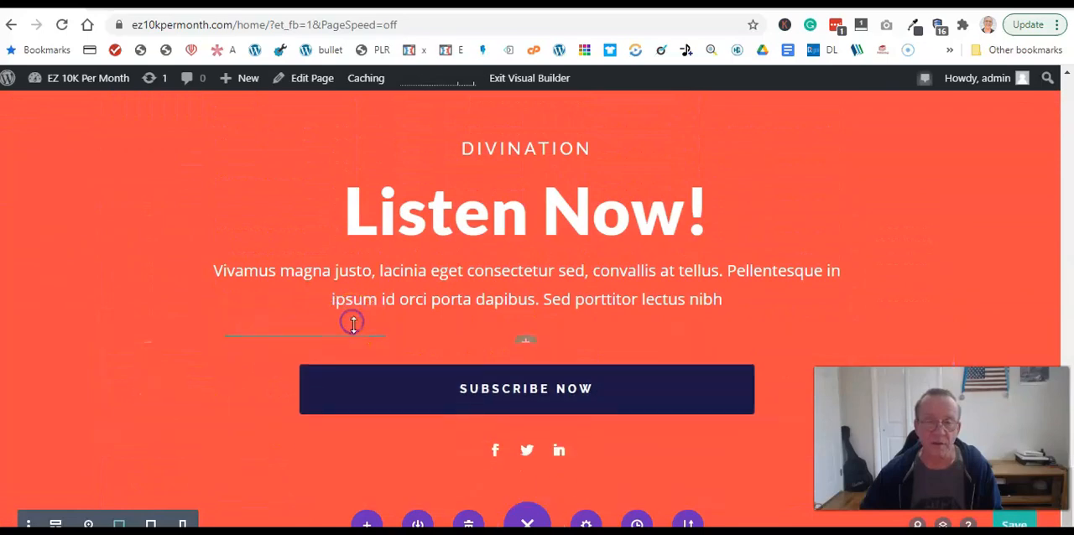
{"action": "key", "text": "ctrl+z"}
{"action": "scroll", "coordinate": [746, 304], "scroll_direction": "down", "scroll_amount": 15}
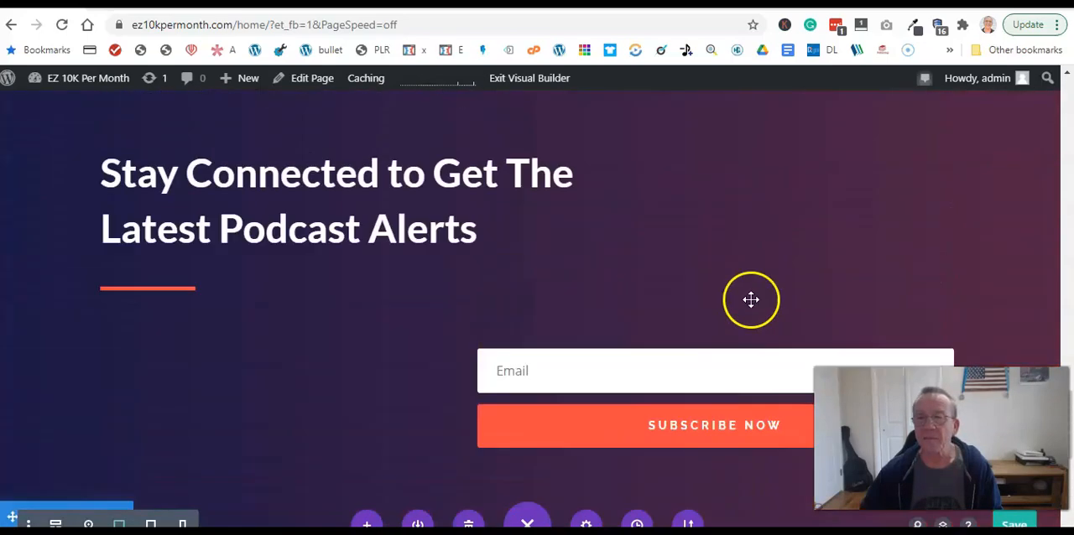
- Save the page's changes while exiting the Visual Builder and look over the published Home page
{"action": "scroll", "coordinate": [753, 285], "scroll_direction": "up", "scroll_amount": 7}
{"action": "scroll", "coordinate": [761, 270], "scroll_direction": "up", "scroll_amount": 4}
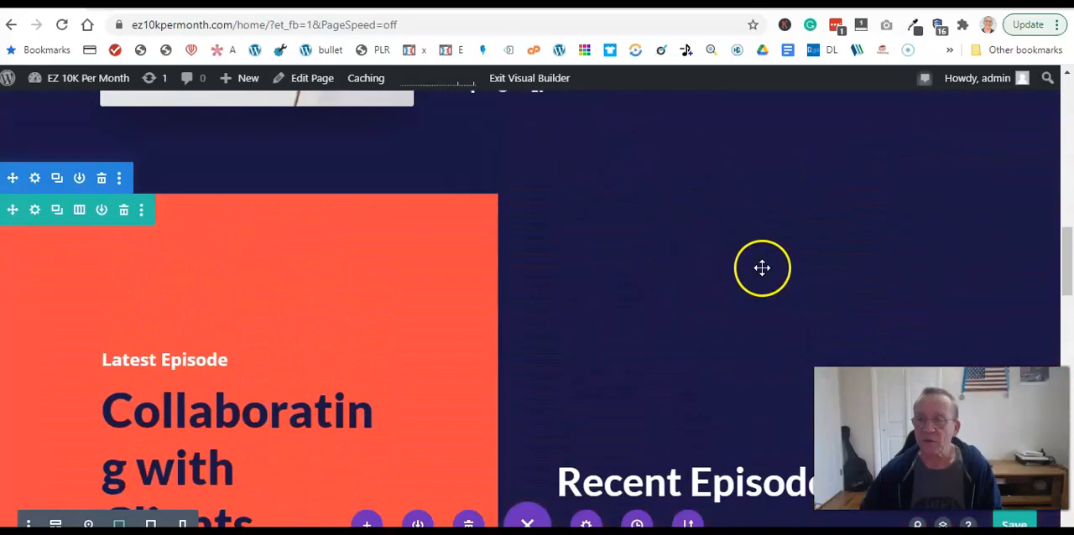
{"action": "scroll", "coordinate": [701, 373], "scroll_direction": "up", "scroll_amount": 2}
{"action": "scroll", "coordinate": [701, 369], "scroll_direction": "up", "scroll_amount": 6}
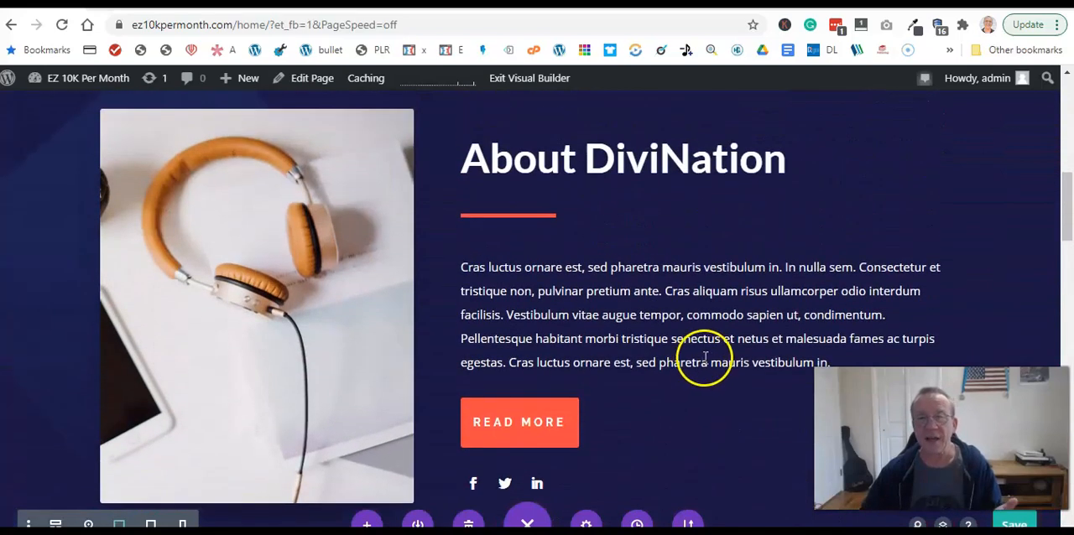
{"action": "scroll", "coordinate": [700, 348], "scroll_direction": "up", "scroll_amount": 3}
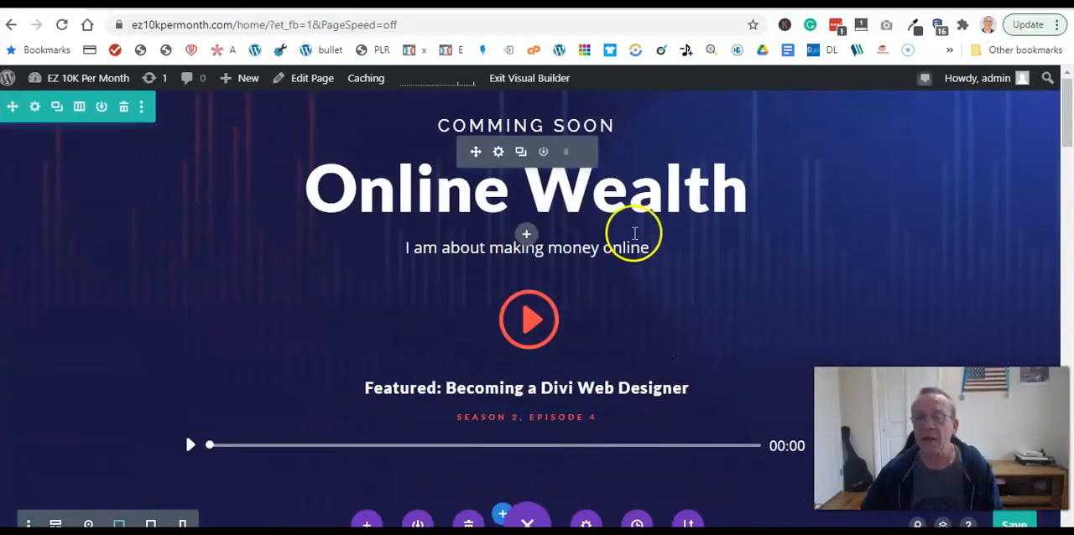
{"action": "left_click", "coordinate": [538, 81]}
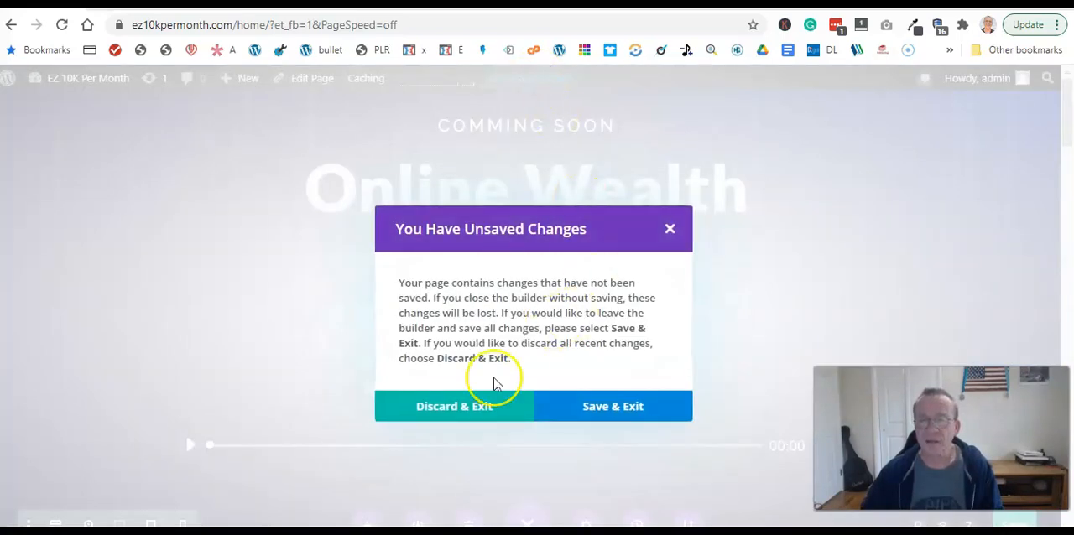
{"action": "left_click", "coordinate": [615, 406]}
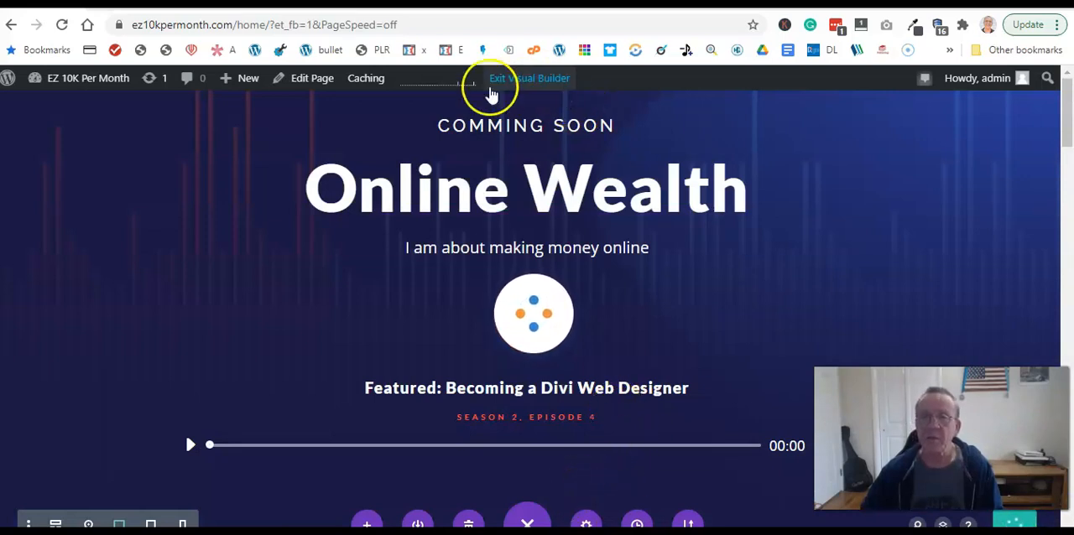
{"action": "left_click", "coordinate": [521, 82]}
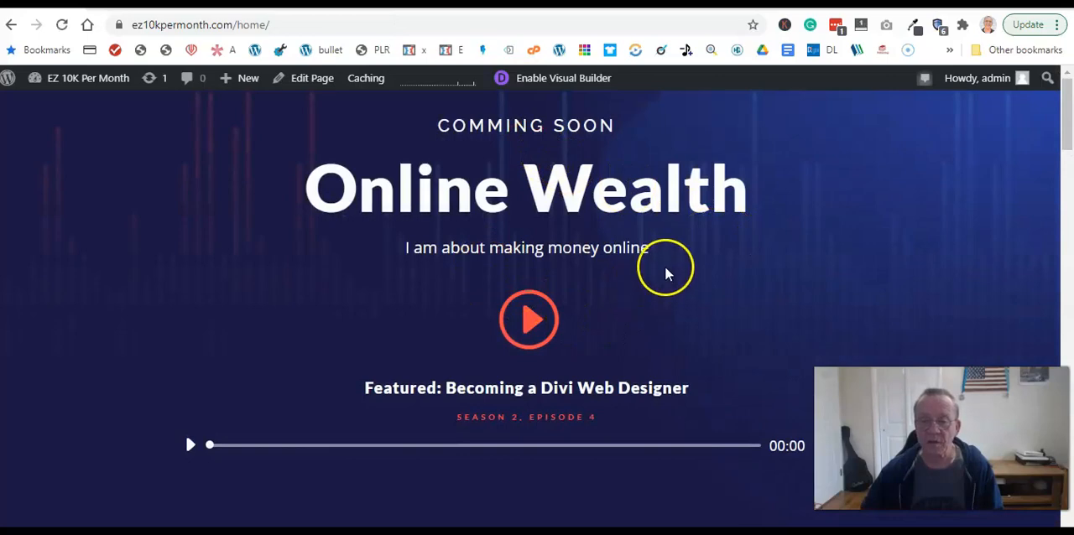
{"action": "scroll", "coordinate": [666, 266], "scroll_direction": "down", "scroll_amount": 10}
{"action": "scroll", "coordinate": [668, 266], "scroll_direction": "down", "scroll_amount": 6}
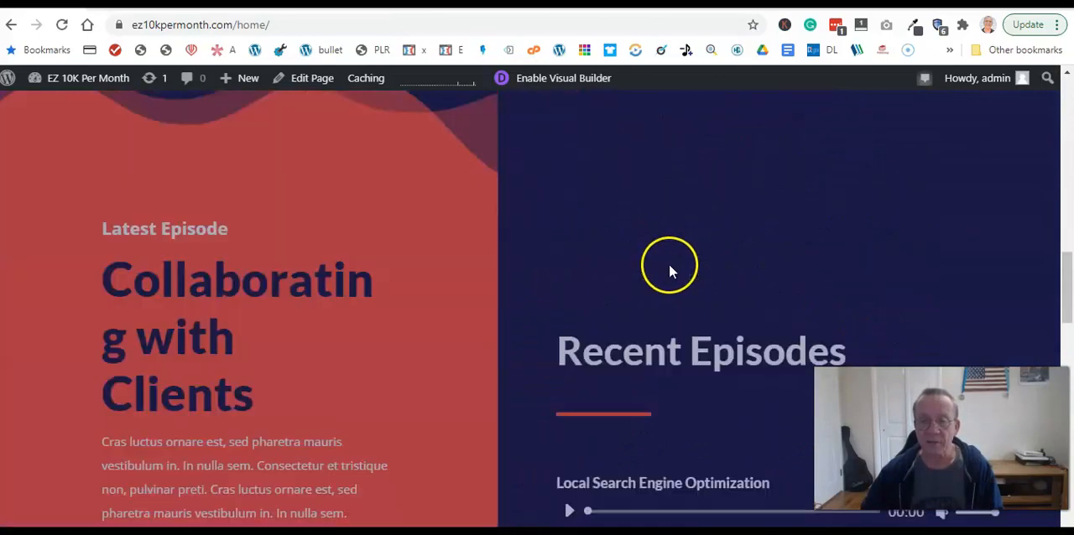
{"action": "scroll", "coordinate": [668, 263], "scroll_direction": "up", "scroll_amount": 10}
{"action": "scroll", "coordinate": [675, 252], "scroll_direction": "up", "scroll_amount": 6}
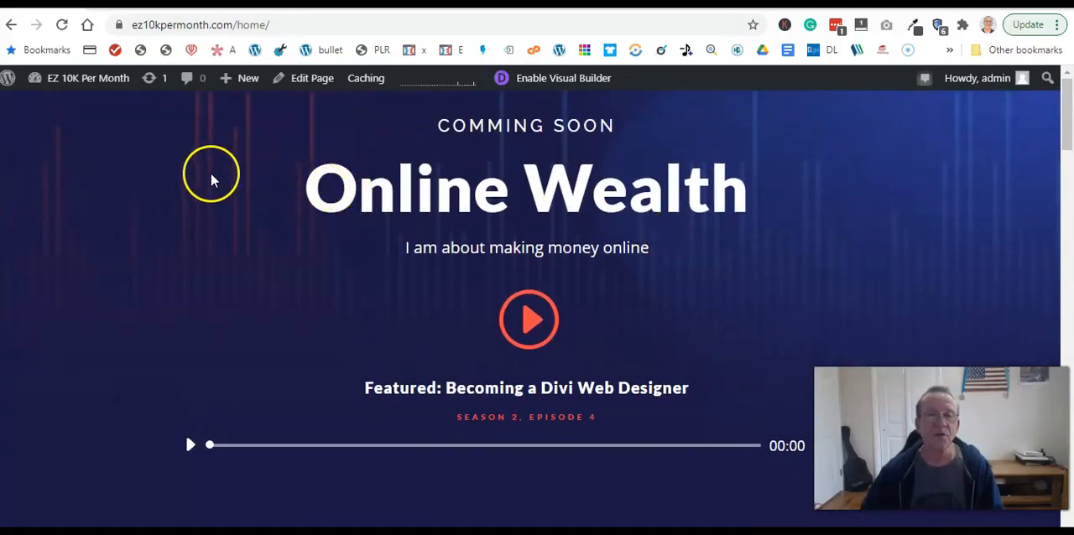
- In the dashboard's Reading settings, make the homepage display a static page and choose Home as that page
{"action": "mouse_move", "coordinate": [71, 81]}
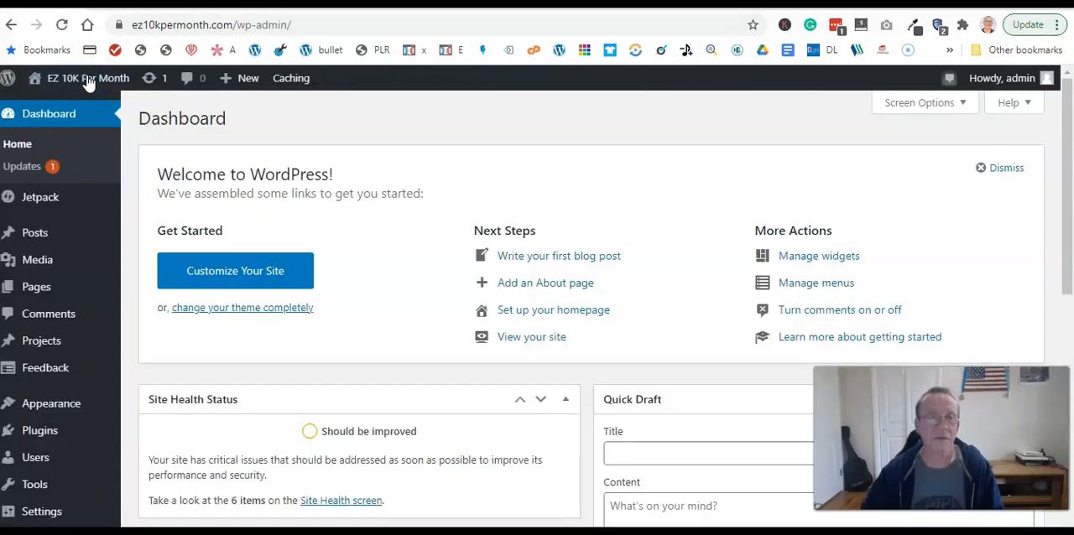
{"action": "left_click", "coordinate": [55, 108]}
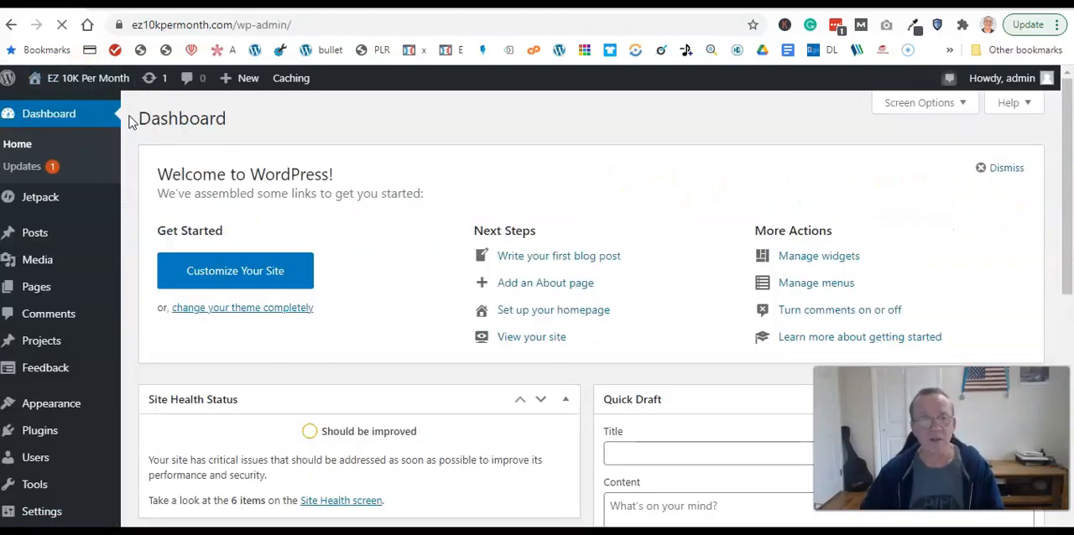
{"action": "scroll", "coordinate": [83, 210], "scroll_direction": "down", "scroll_amount": 2}
{"action": "mouse_move", "coordinate": [55, 486]}
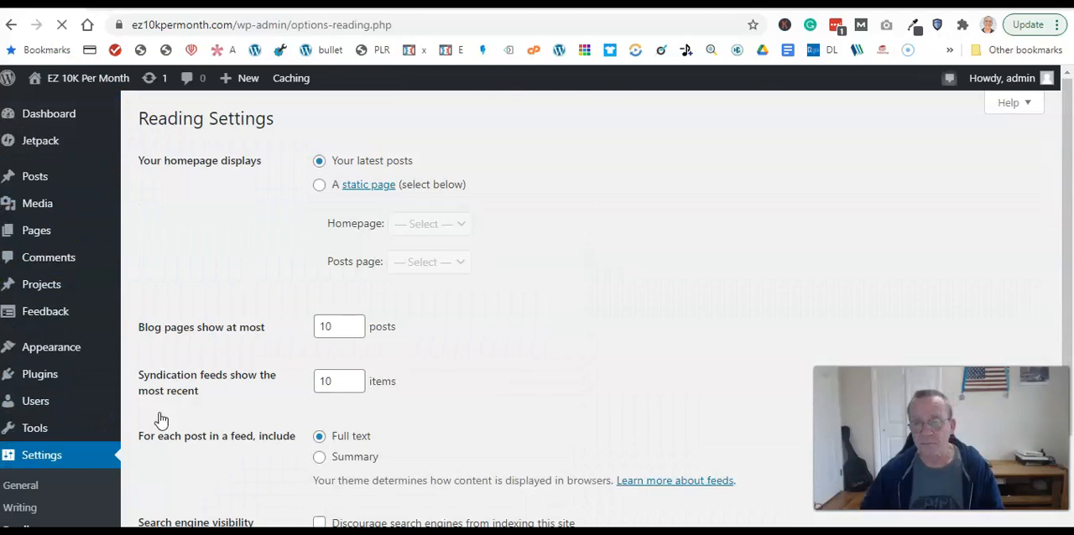
{"action": "left_click", "coordinate": [319, 187]}
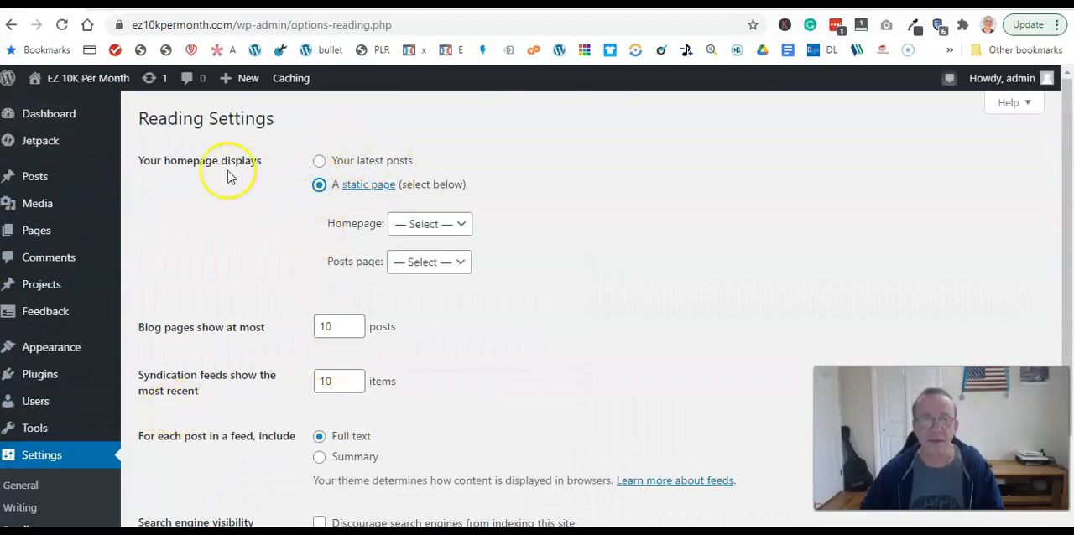
{"action": "left_click", "coordinate": [428, 226]}
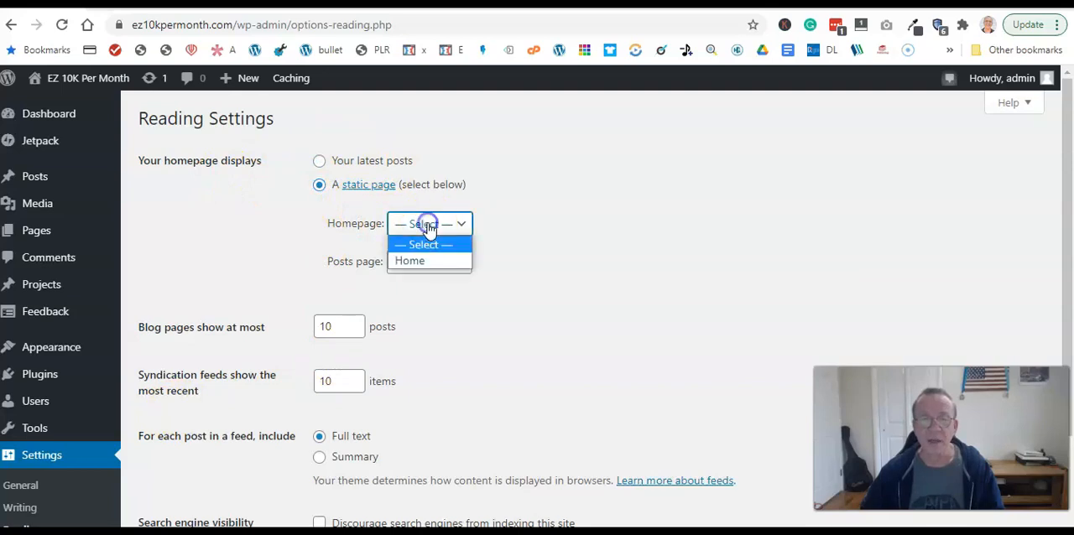
{"action": "left_click", "coordinate": [425, 262]}
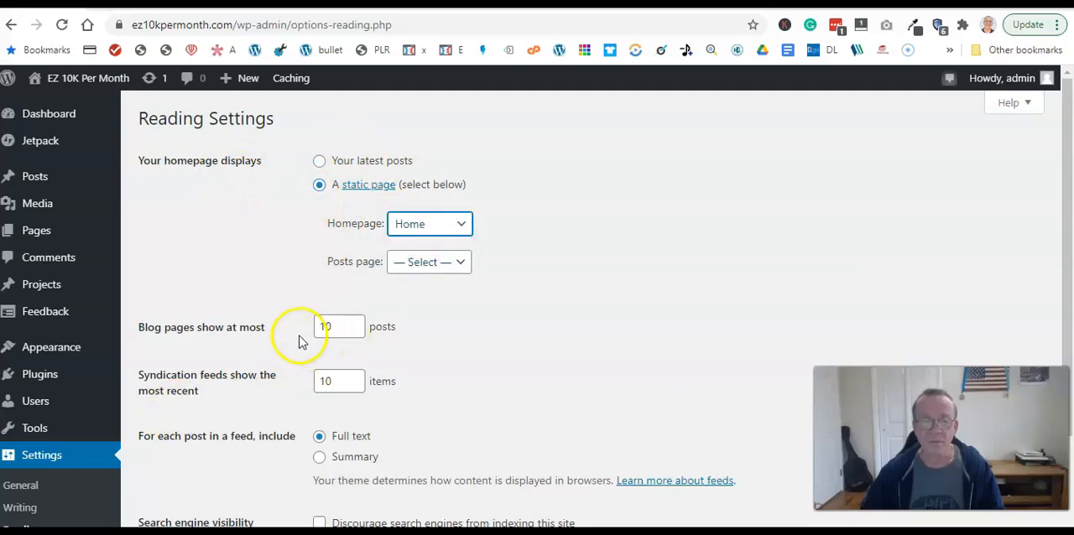
- Set each post in a feed to Summary, save the Reading settings, and view the site's front page
{"action": "scroll", "coordinate": [302, 340], "scroll_direction": "down", "scroll_amount": 2}
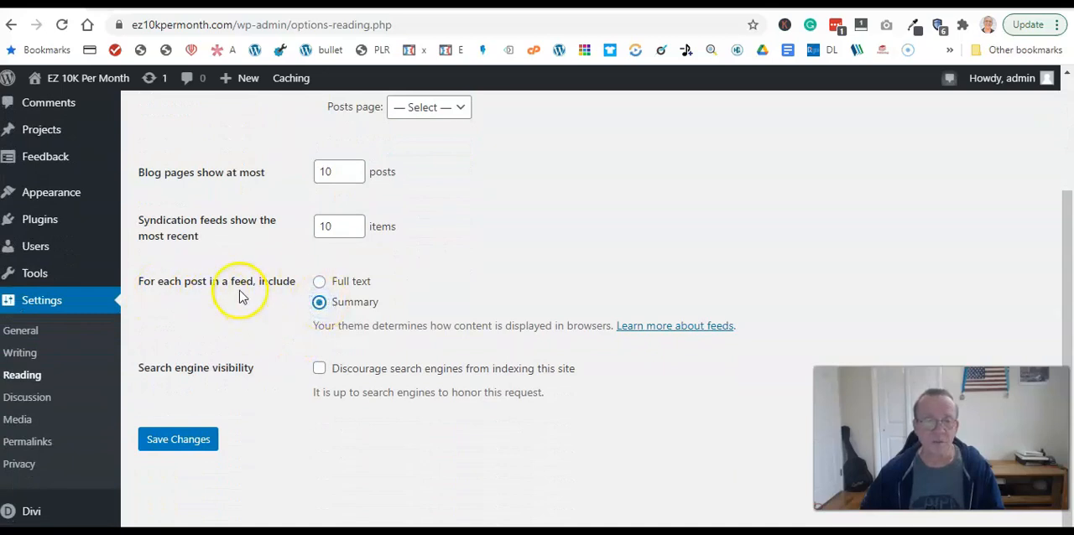
{"action": "left_click", "coordinate": [183, 450]}
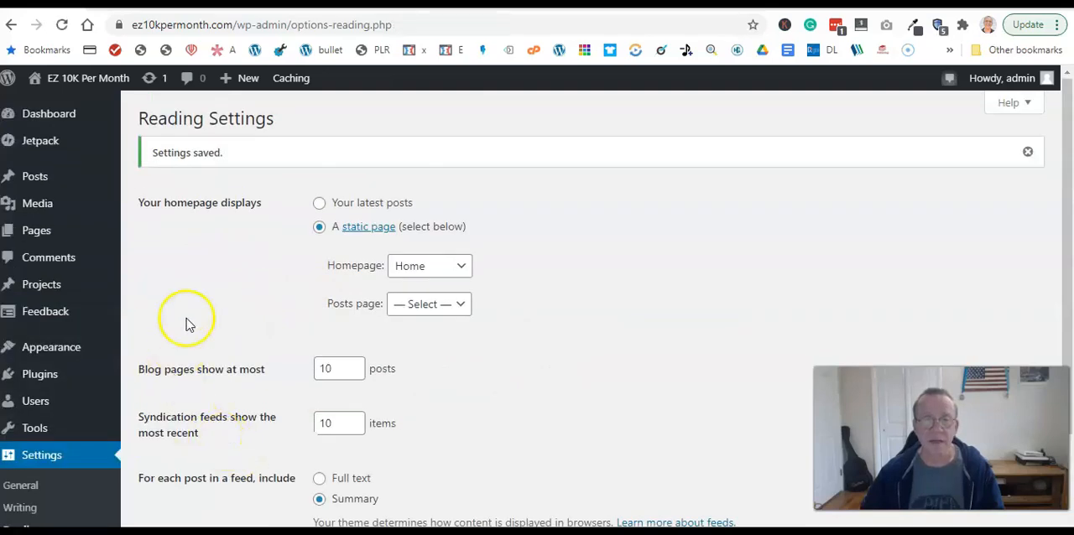
{"action": "mouse_move", "coordinate": [73, 77]}
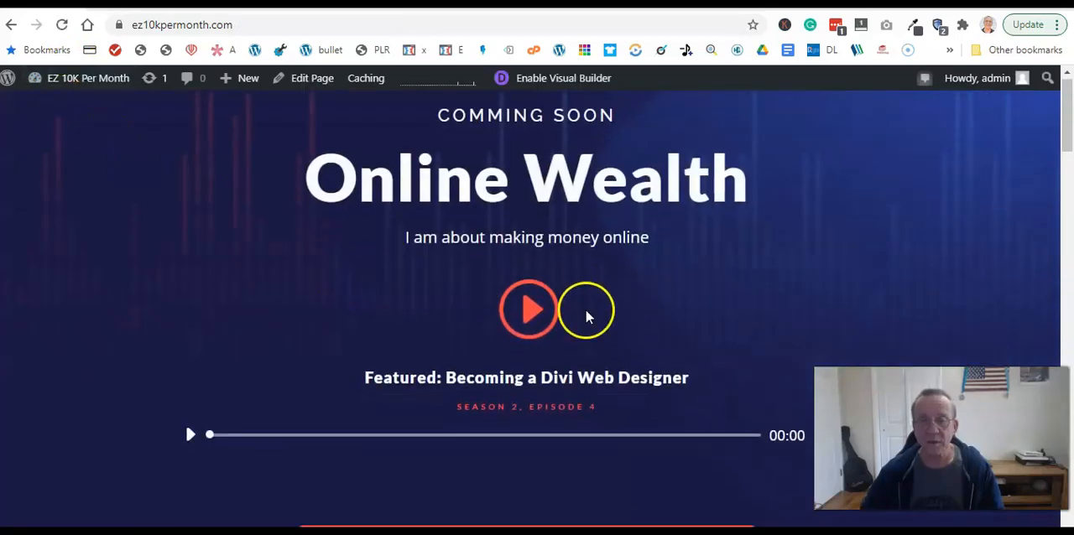
{"action": "scroll", "coordinate": [585, 308], "scroll_direction": "down", "scroll_amount": 5}
{"action": "scroll", "coordinate": [590, 317], "scroll_direction": "up", "scroll_amount": 4}
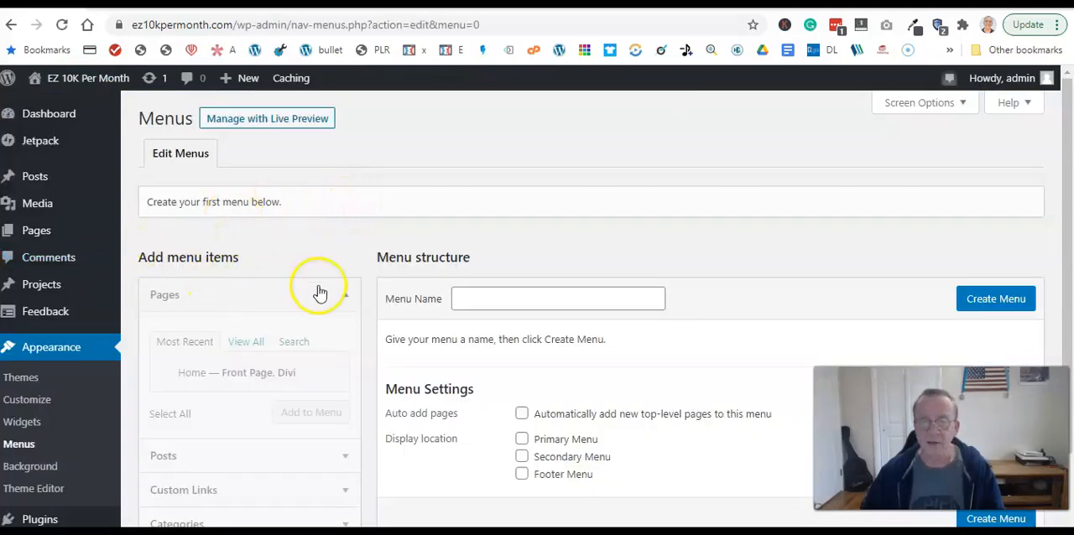
- Create a new navigation menu named "Primary"
{"action": "left_click", "coordinate": [492, 299]}
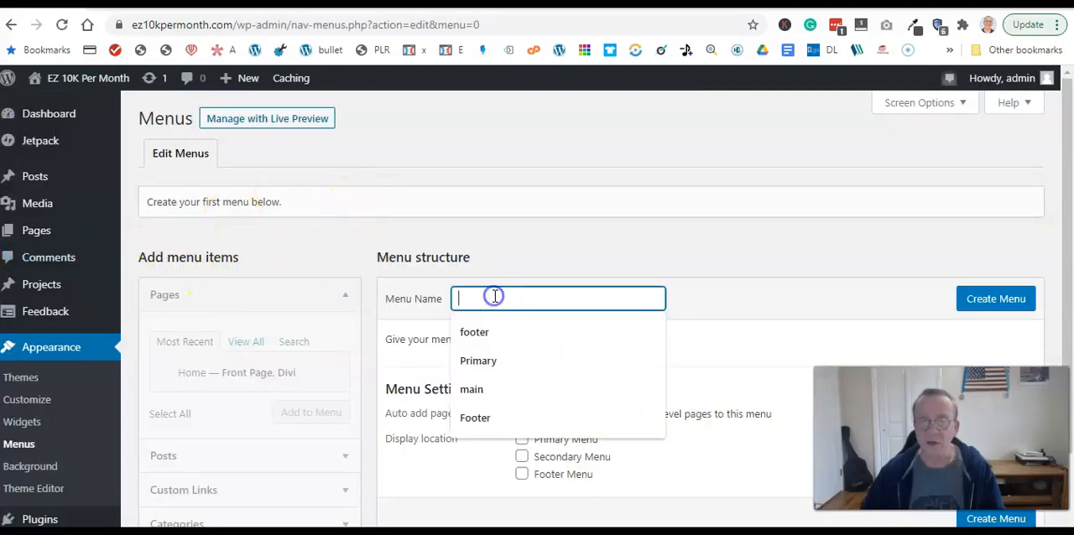
{"action": "left_click", "coordinate": [495, 365]}
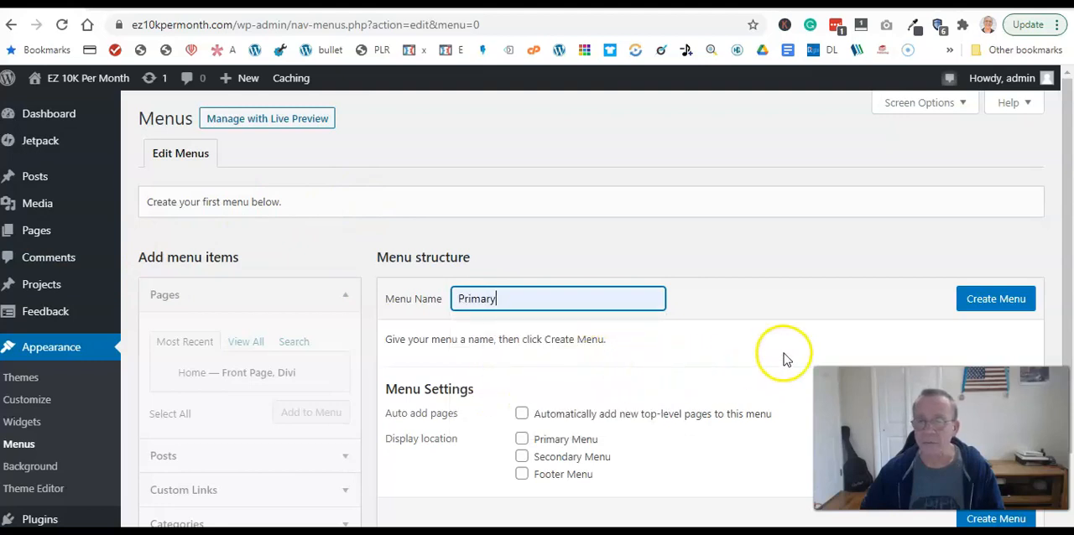
{"action": "left_click", "coordinate": [979, 317]}
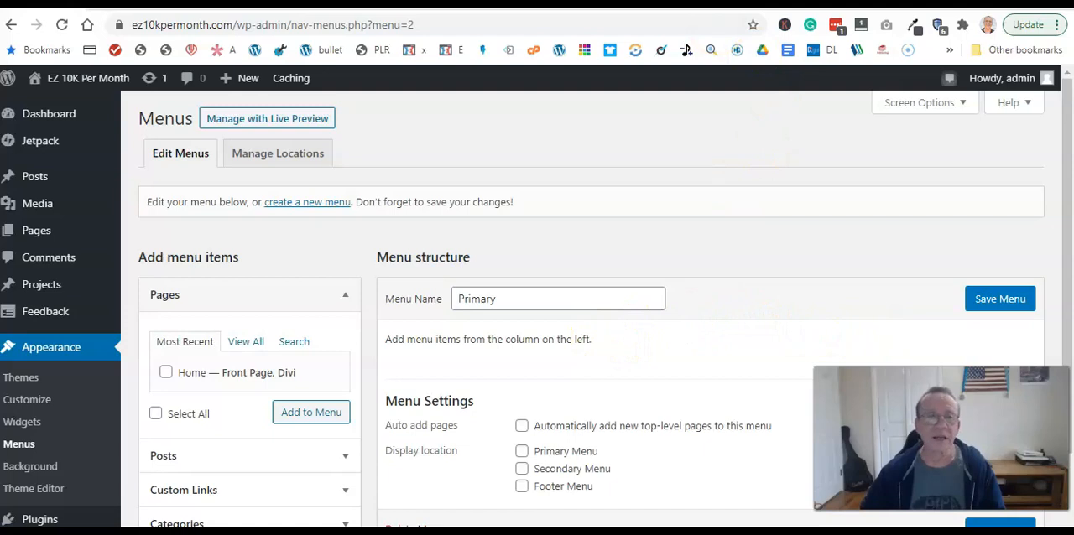
- Add the Home page to the Primary menu, assign it to the Primary Menu display location, and save the menu
{"action": "scroll", "coordinate": [545, 297], "scroll_direction": "down", "scroll_amount": 1}
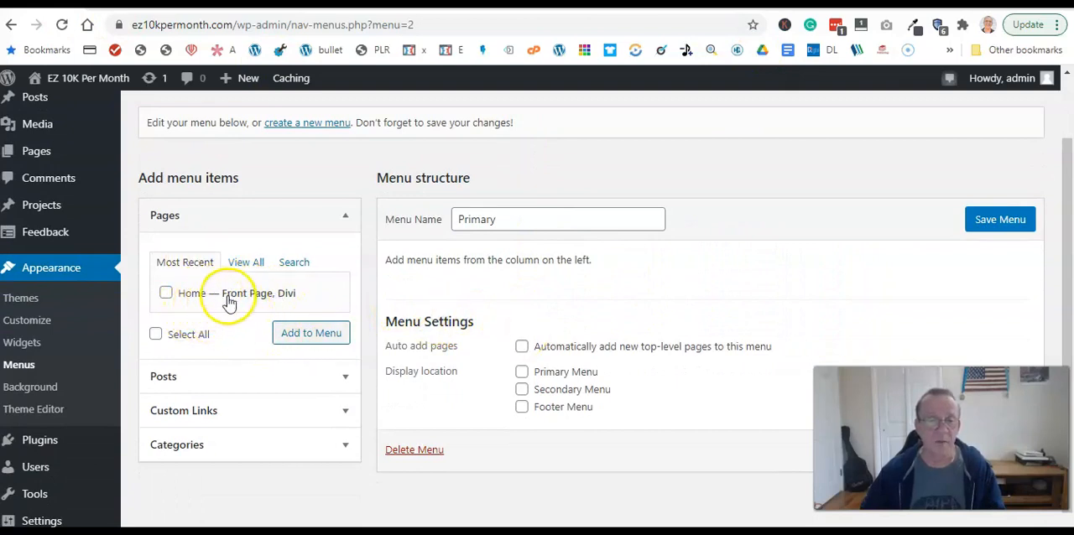
{"action": "left_click", "coordinate": [165, 294]}
{"action": "left_click", "coordinate": [293, 334]}
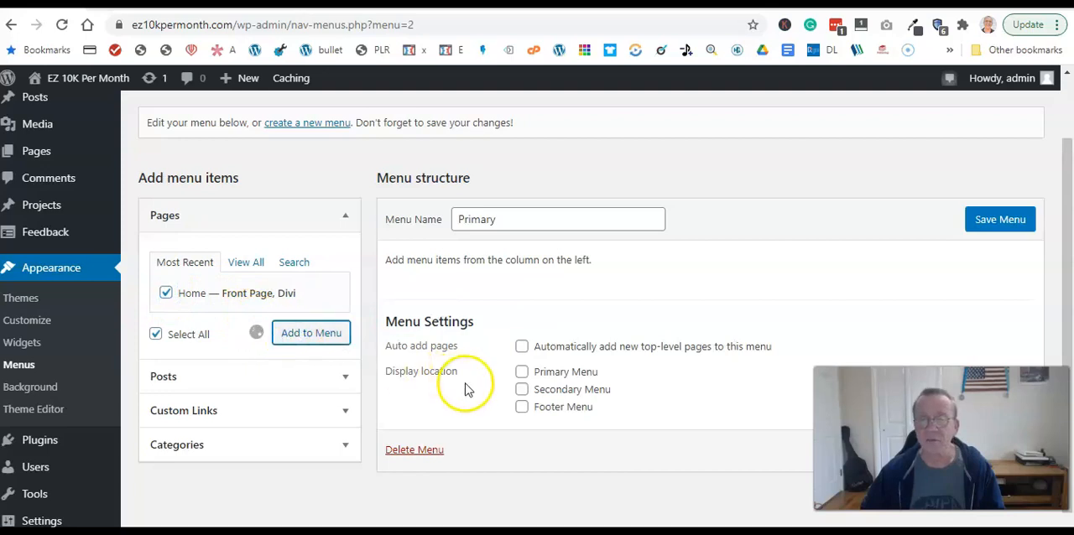
{"action": "left_click", "coordinate": [522, 372]}
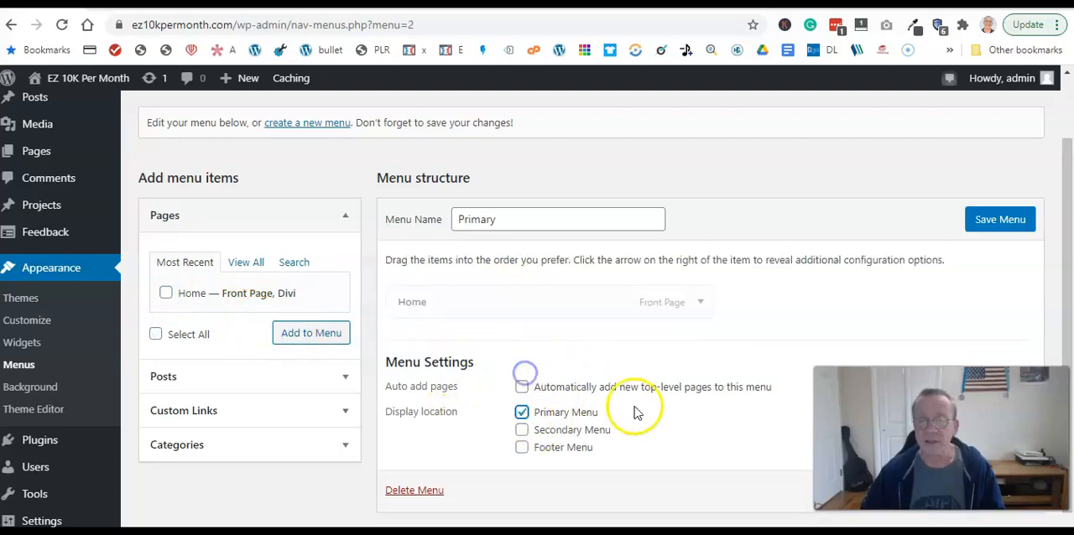
{"action": "left_click", "coordinate": [1006, 221]}
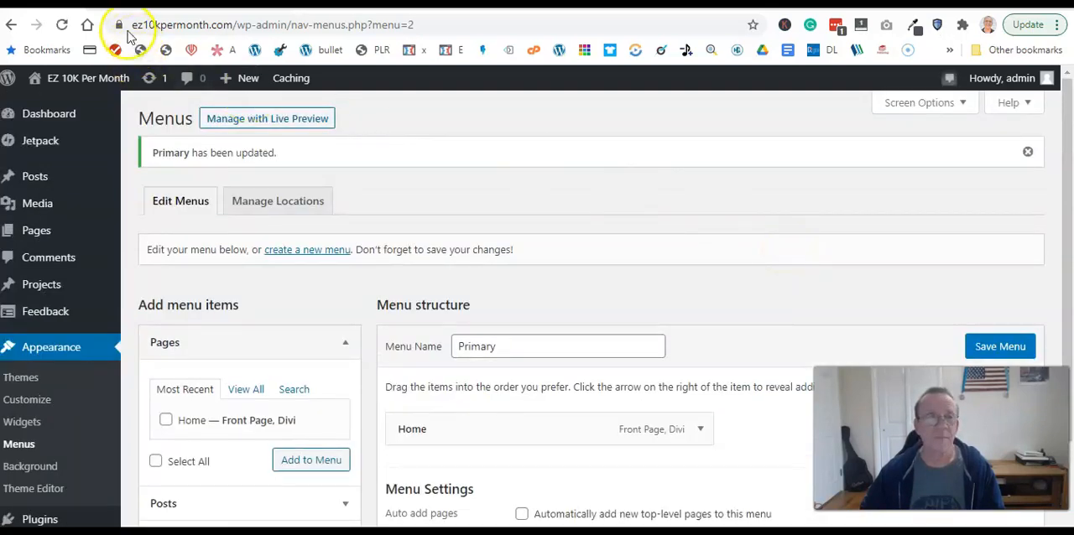
- Visit the live site, play and pause the featured episode's audio, and look over the front page
{"action": "mouse_move", "coordinate": [77, 84]}
{"action": "left_click", "coordinate": [56, 107]}
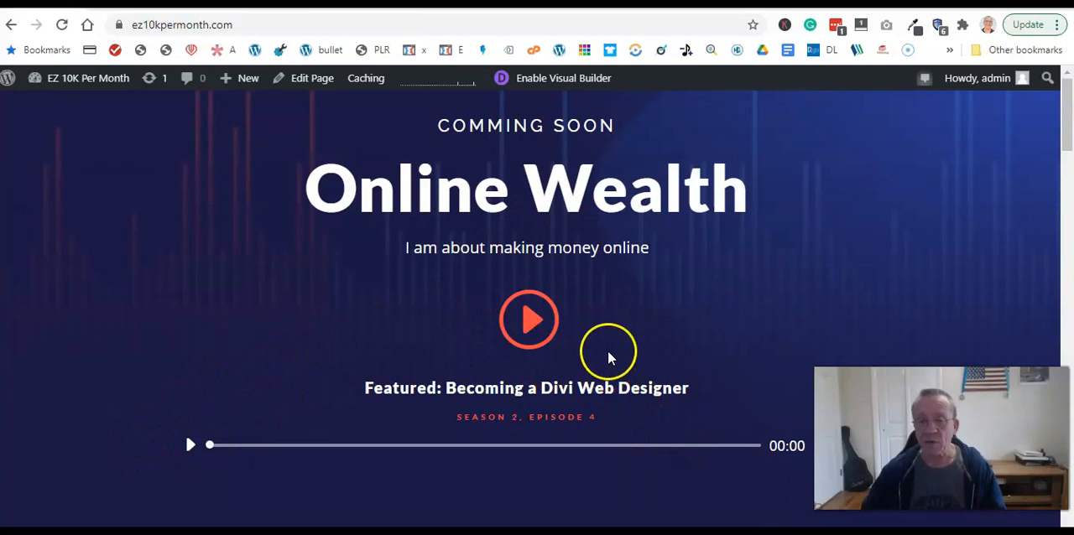
{"action": "left_click", "coordinate": [188, 446]}
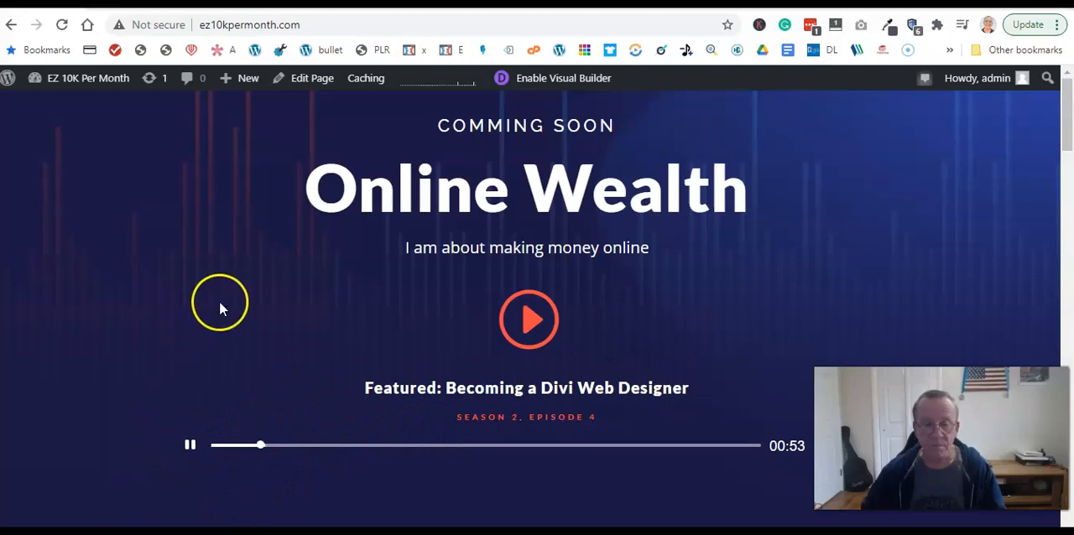
{"action": "left_click", "coordinate": [191, 445]}
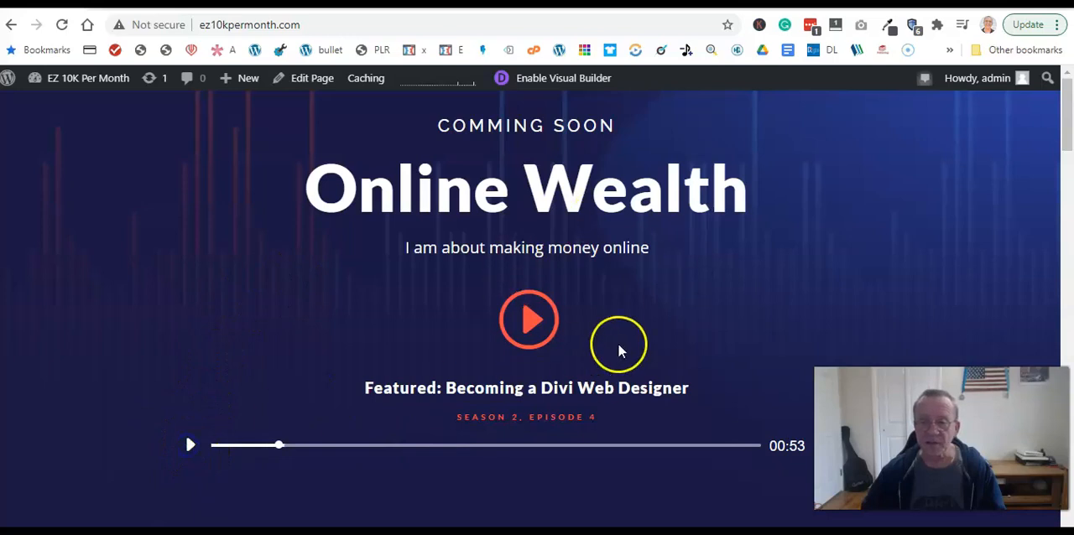
{"action": "scroll", "coordinate": [578, 248], "scroll_direction": "down", "scroll_amount": 5}
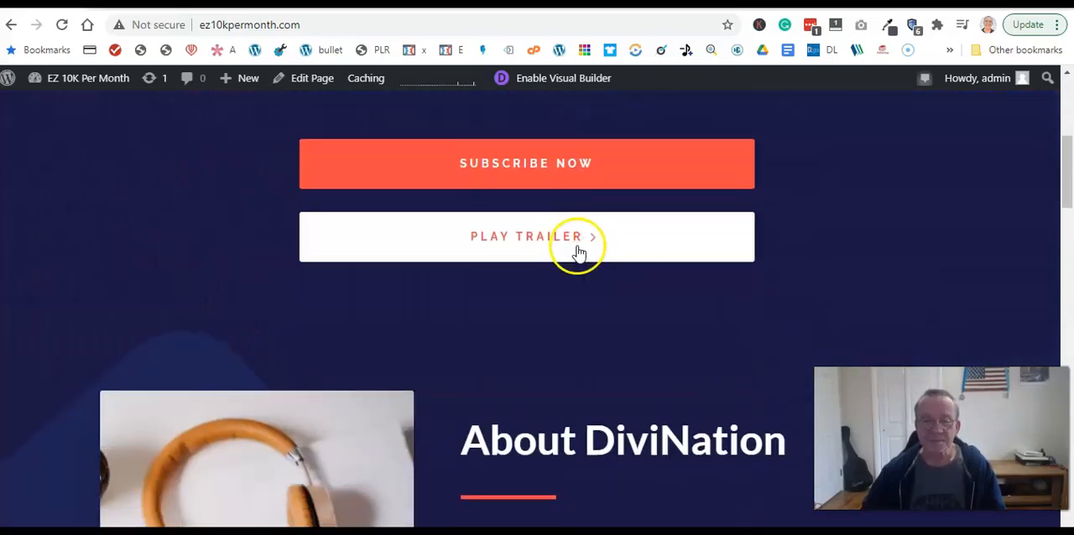
{"action": "scroll", "coordinate": [577, 248], "scroll_direction": "up", "scroll_amount": 5}
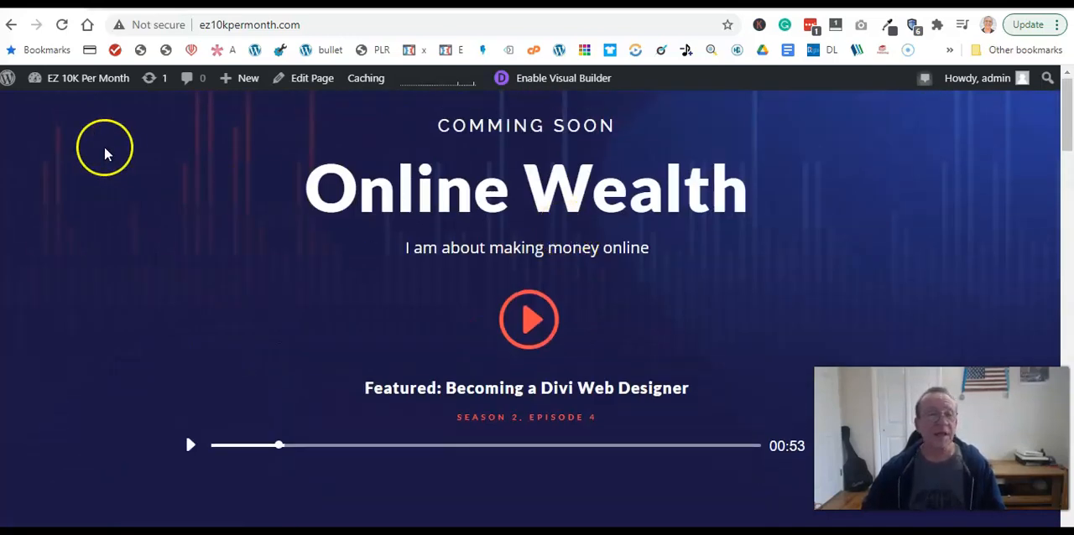